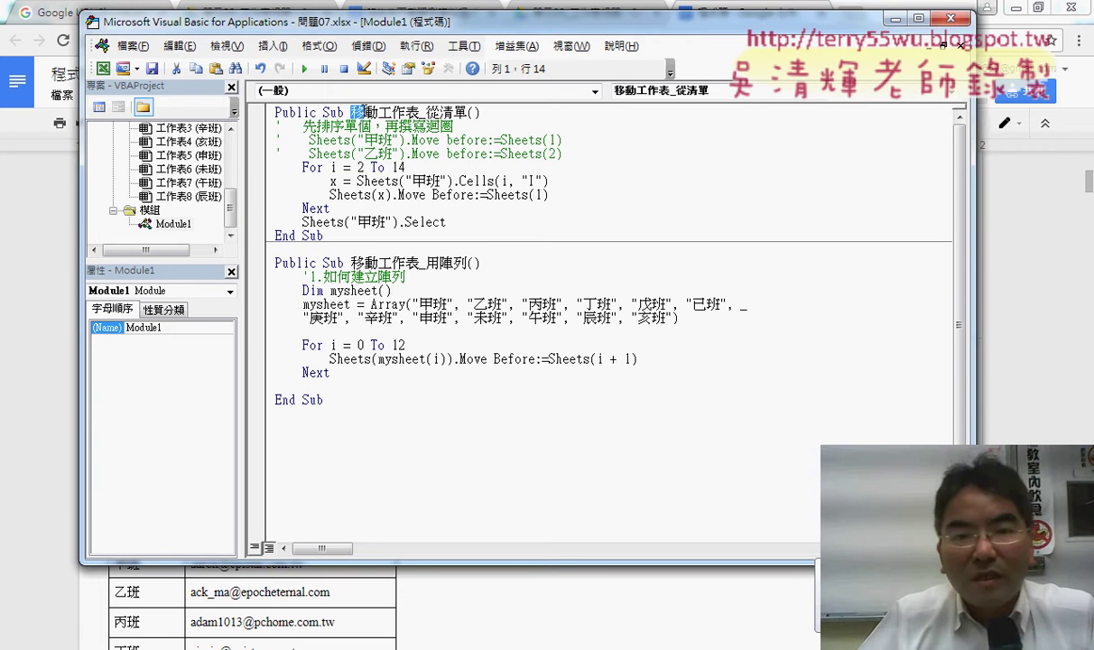
Step: Minimize the VBA editor to bring up the Google Docs notes on sorting sheets with Move
left_click_drag(351, 112, 420, 112)
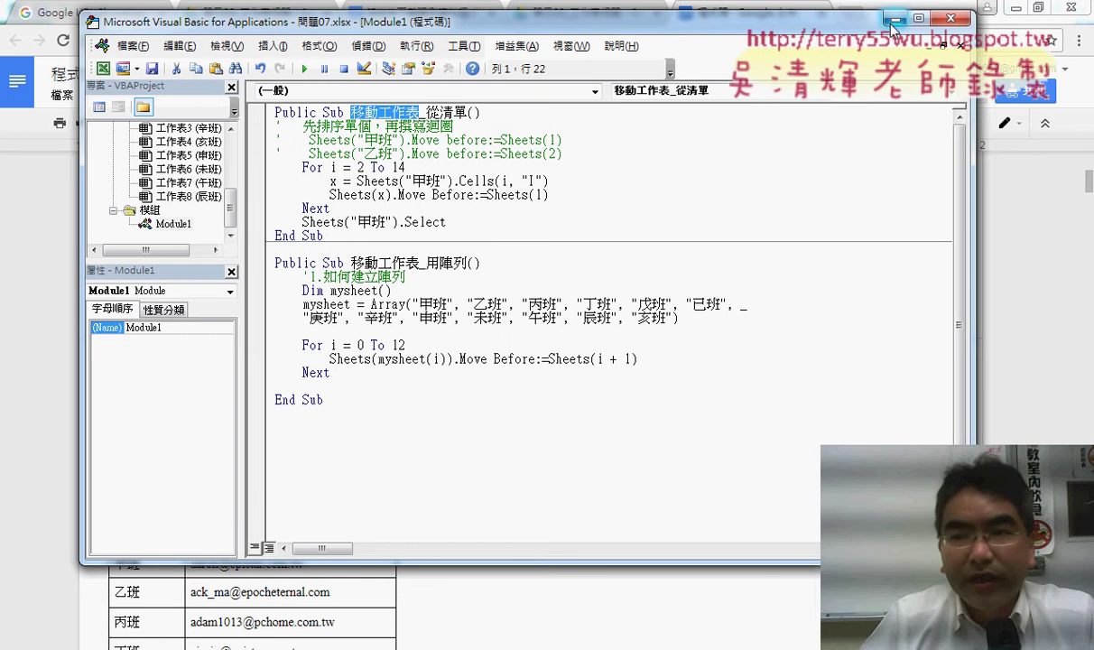
left_click(838, 9)
scroll(630, 280, "up", 2)
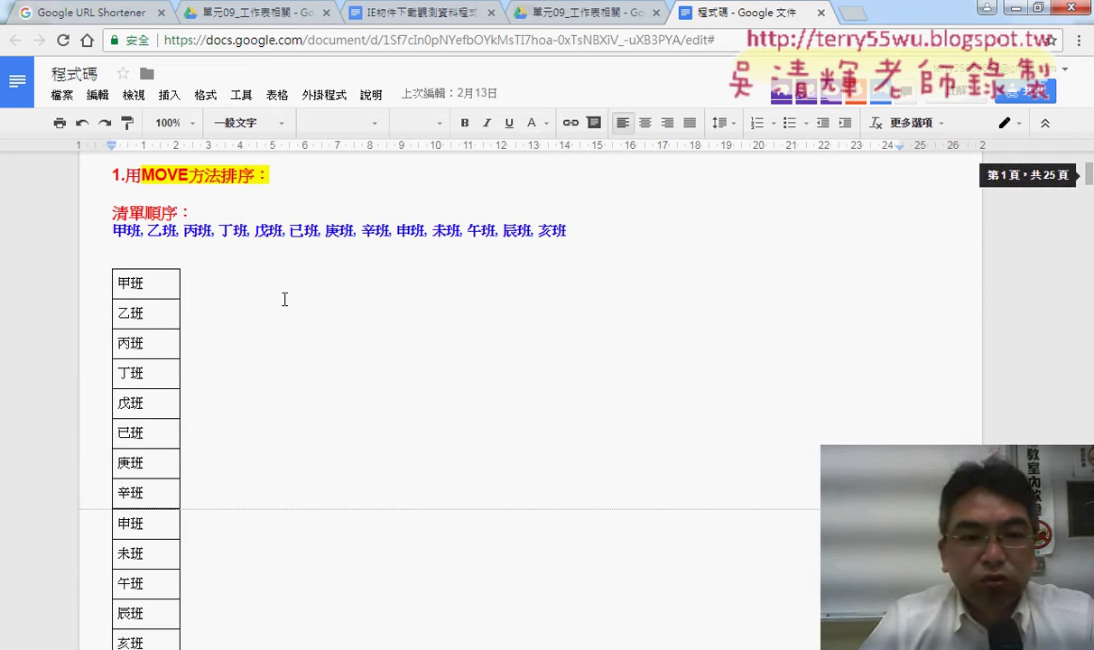
Step: Copy the 清單/EMAIL class-and-email table from the notes and switch to workbook 問題07
left_click(162, 283)
scroll(171, 320, "down", 2)
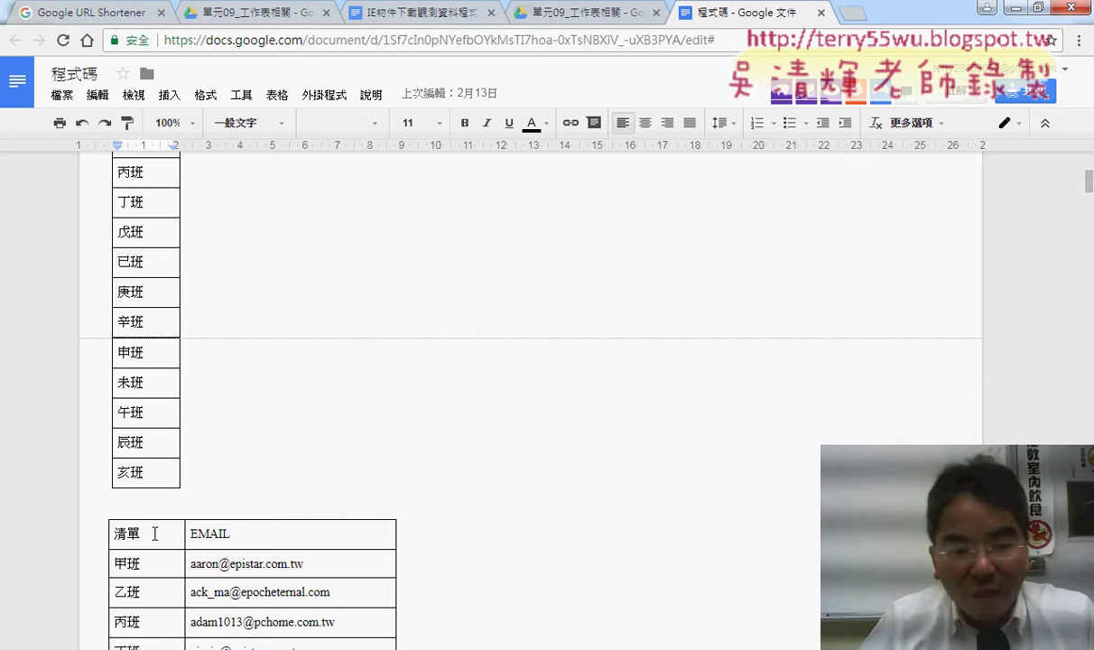
scroll(140, 517, "down", 1)
scroll(140, 517, "down", 3)
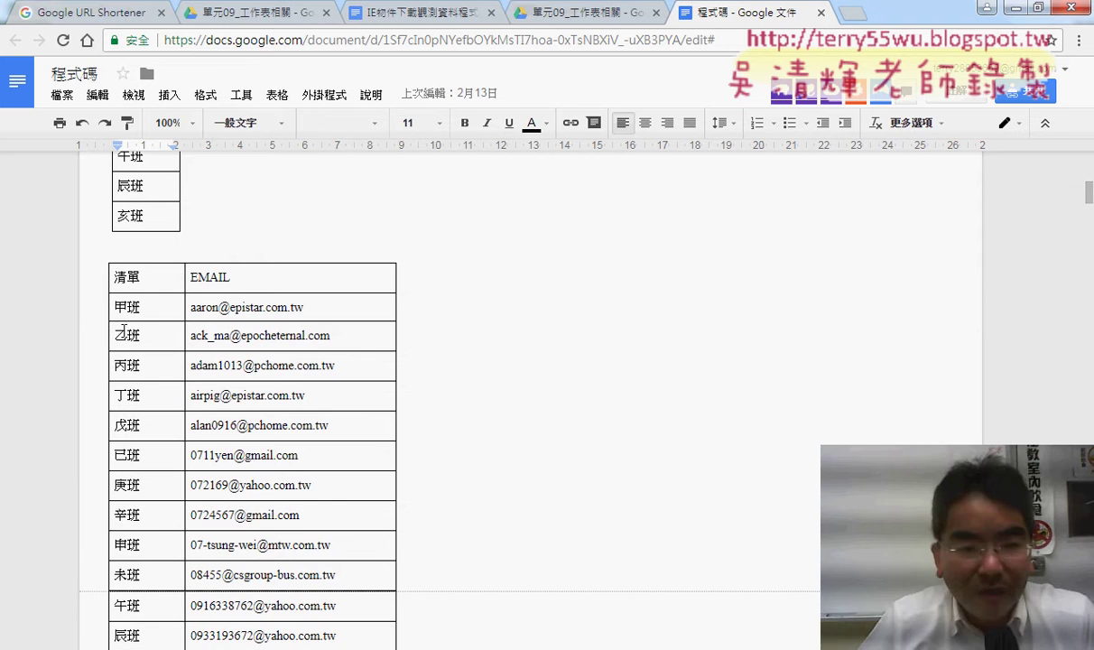
left_click(113, 276)
scroll(289, 513, "down", 2)
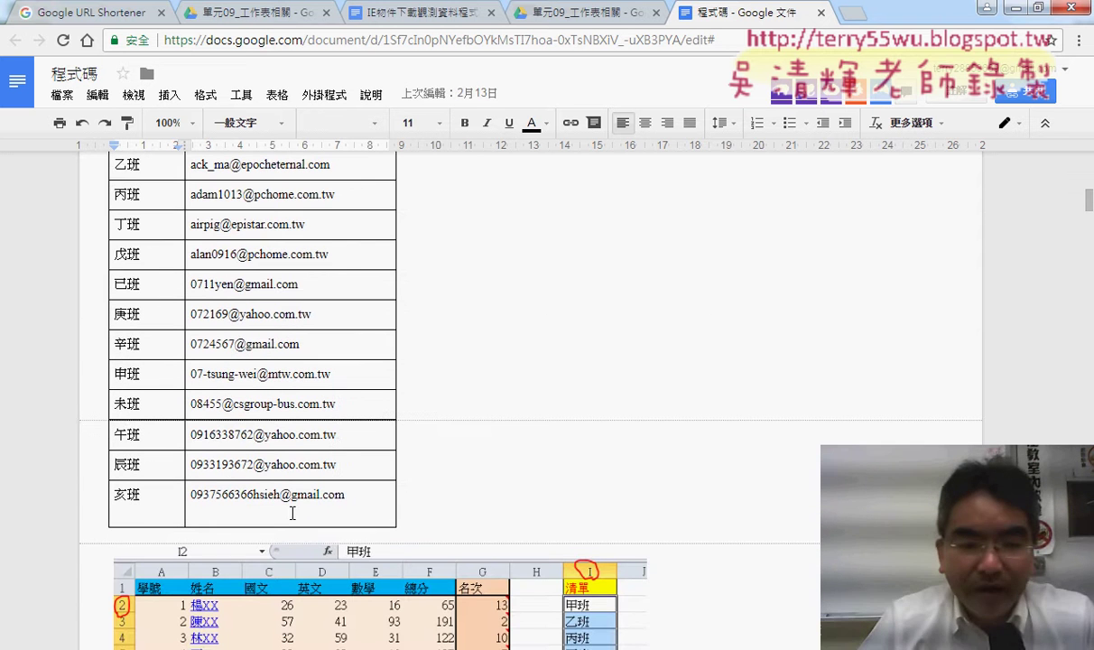
left_click(373, 510, "shift")
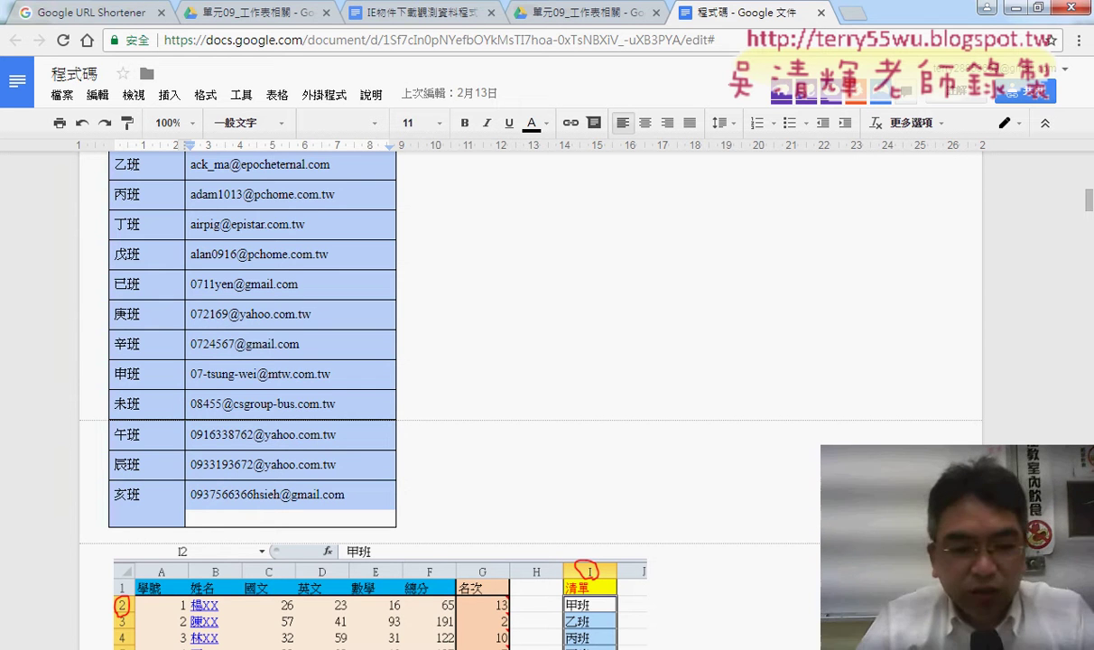
left_click(187, 552)
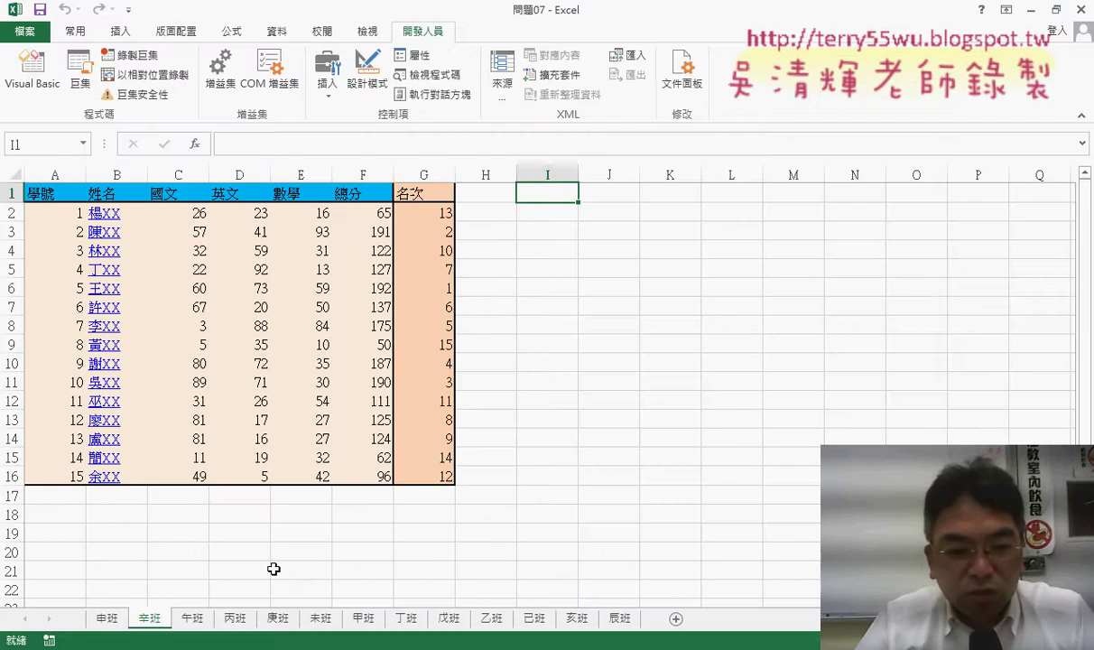
Step: Paste the copied class list at cell I1 of the 甲班 sheet
left_click(363, 619)
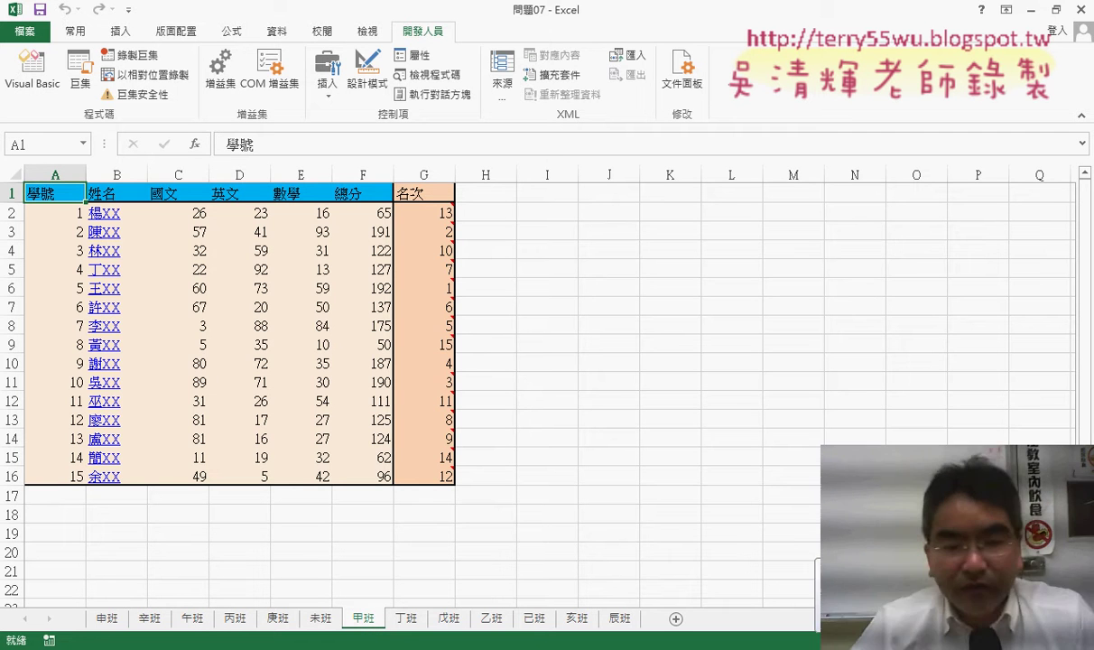
left_click_drag(352, 632, 347, 623)
mouse_move(429, 546)
left_mouse_down()
mouse_move(379, 586)
mouse_move(397, 591)
left_mouse_up()
key("Escape")
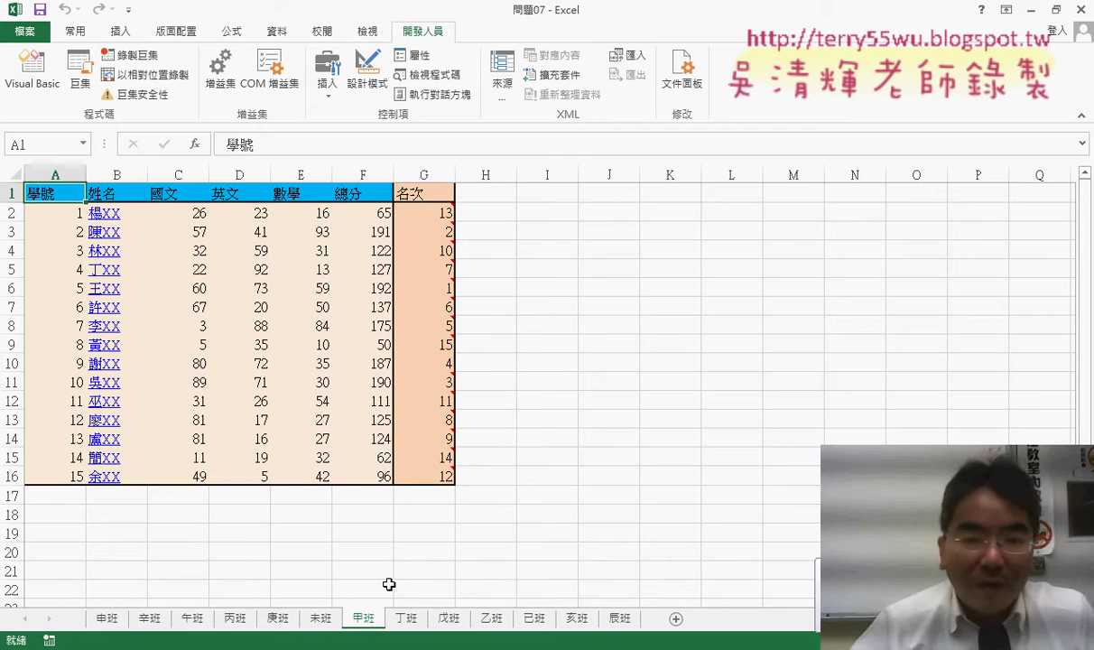
left_click(533, 191)
key("ctrl+v")
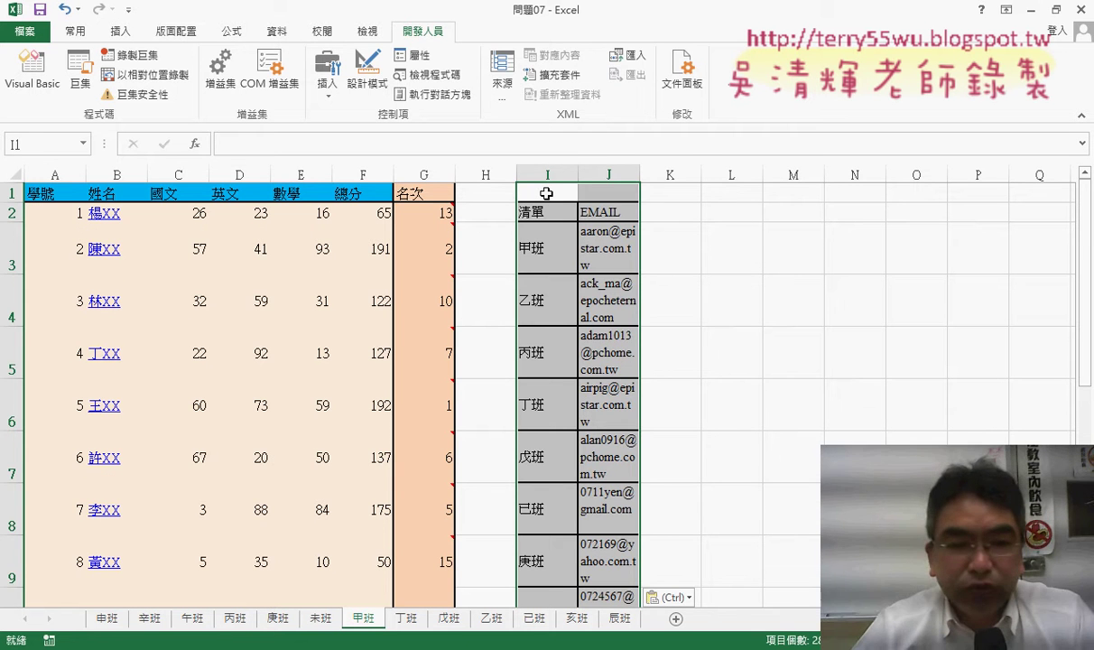
Step: Delete the blank cells I1:J1, shifting the table up
left_click_drag(542, 192, 616, 191)
right_click(616, 191)
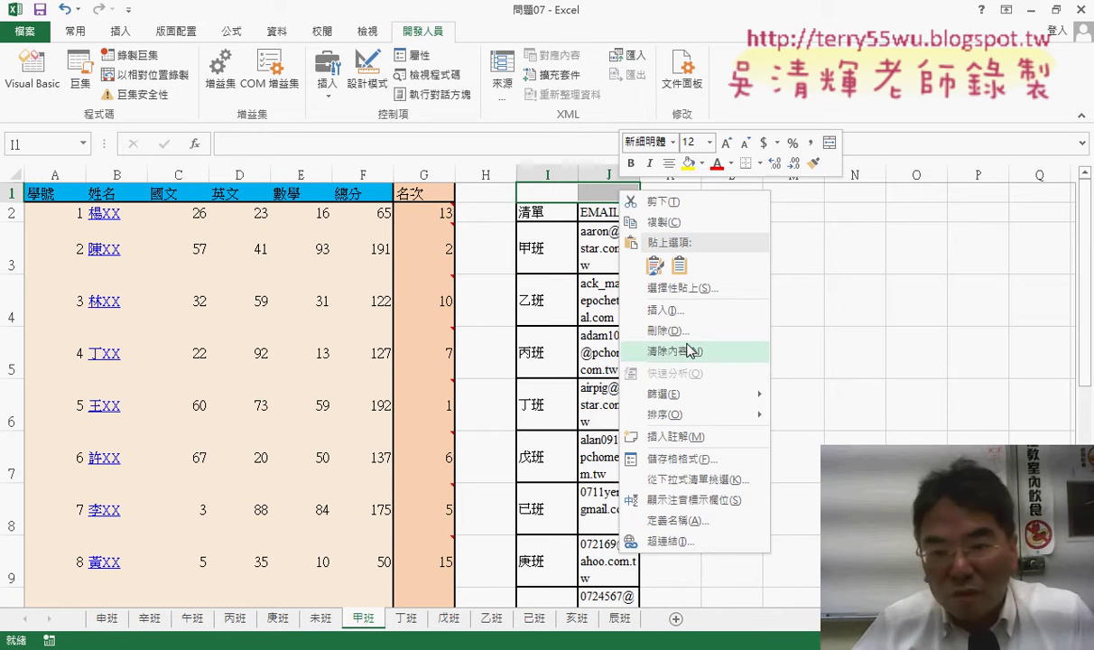
left_click(691, 417)
left_click(643, 384)
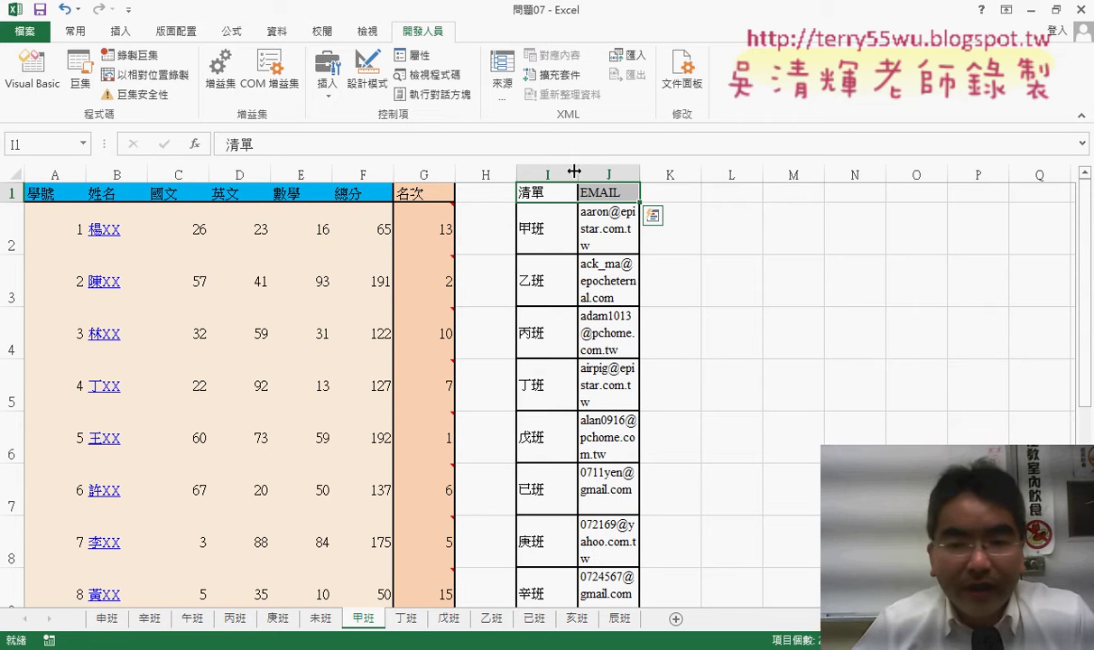
Step: Widen column J so the email addresses fit on one line
left_click_drag(640, 173, 734, 173)
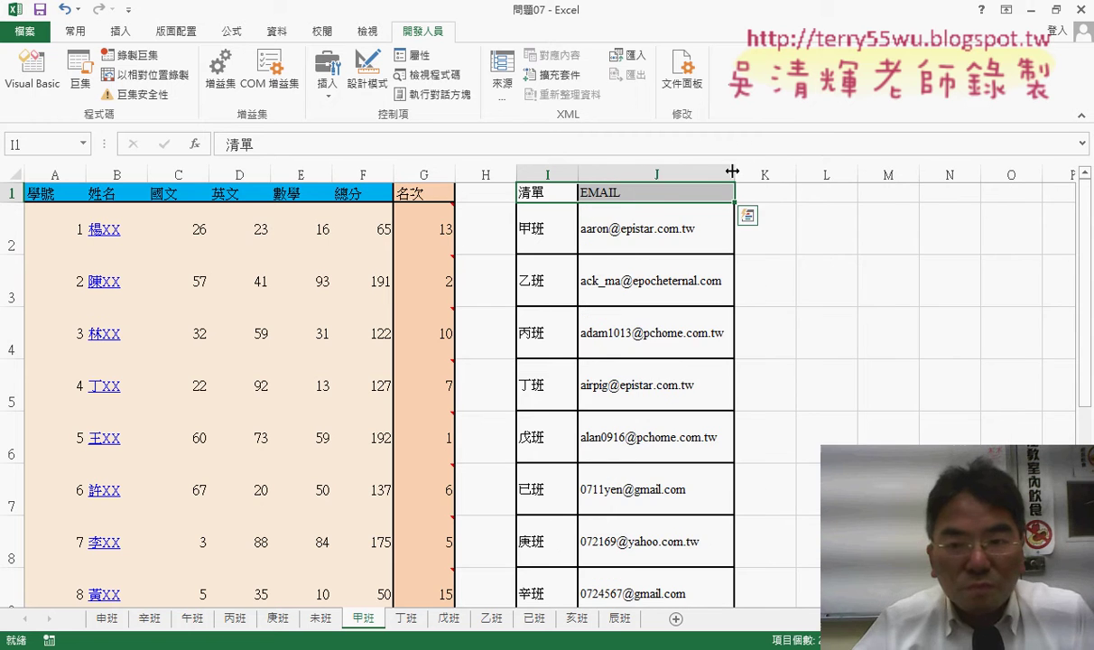
scroll(631, 272, "down", 2)
scroll(631, 271, "up", 2)
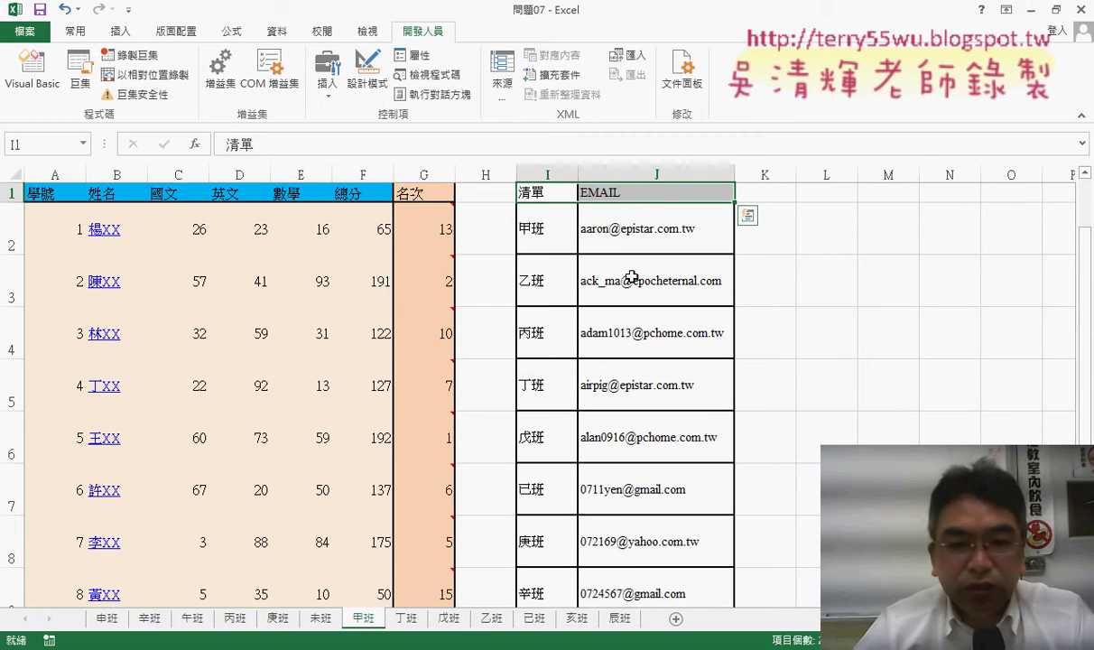
left_click(745, 214)
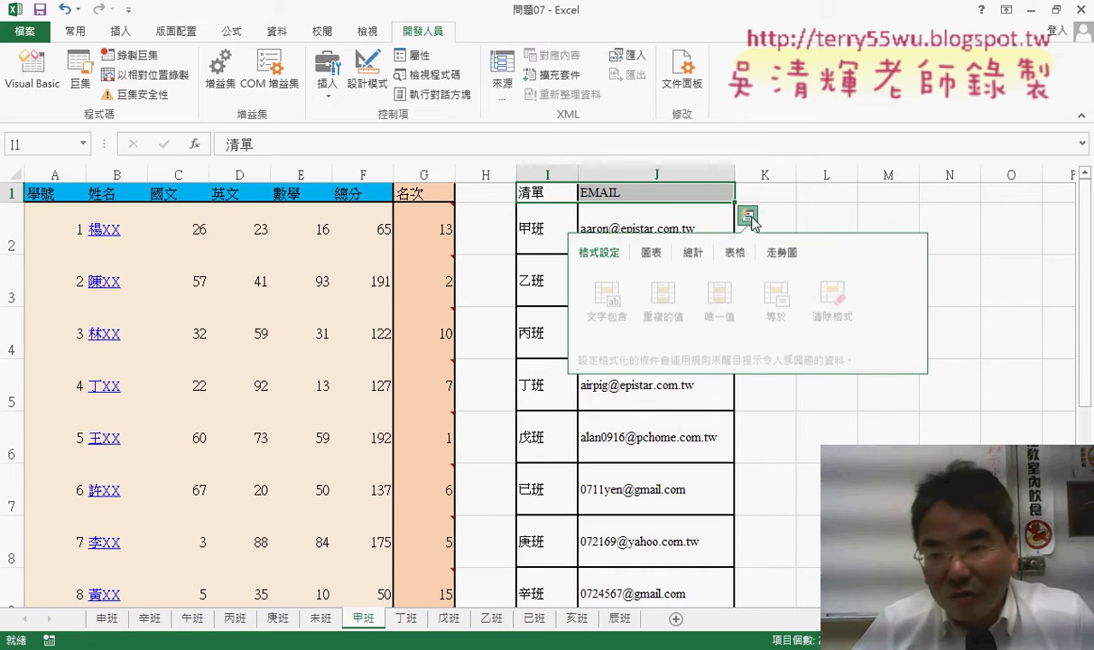
left_click(539, 193)
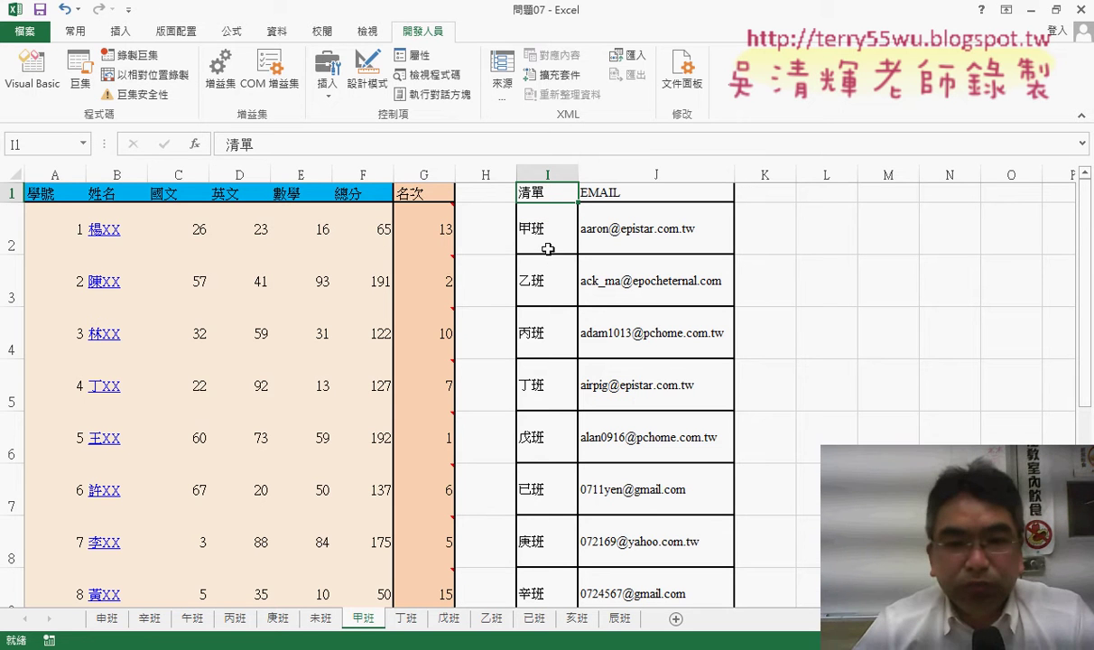
Step: Set rows 2 through 16 to a 21-point height
left_click(12, 212)
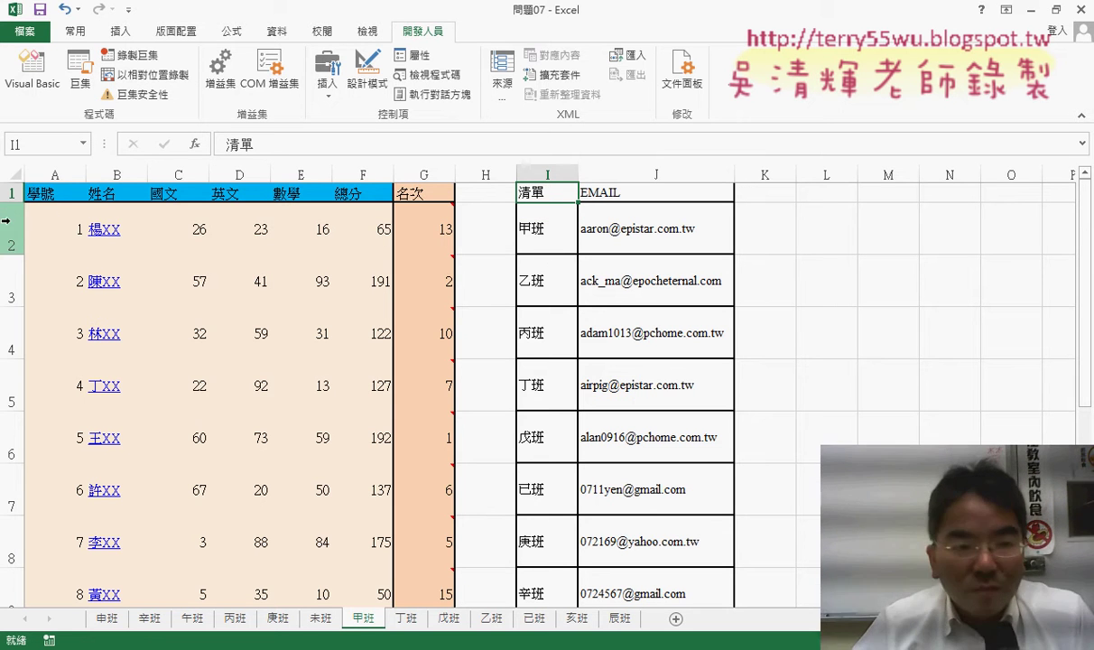
scroll(183, 439, "down", 3)
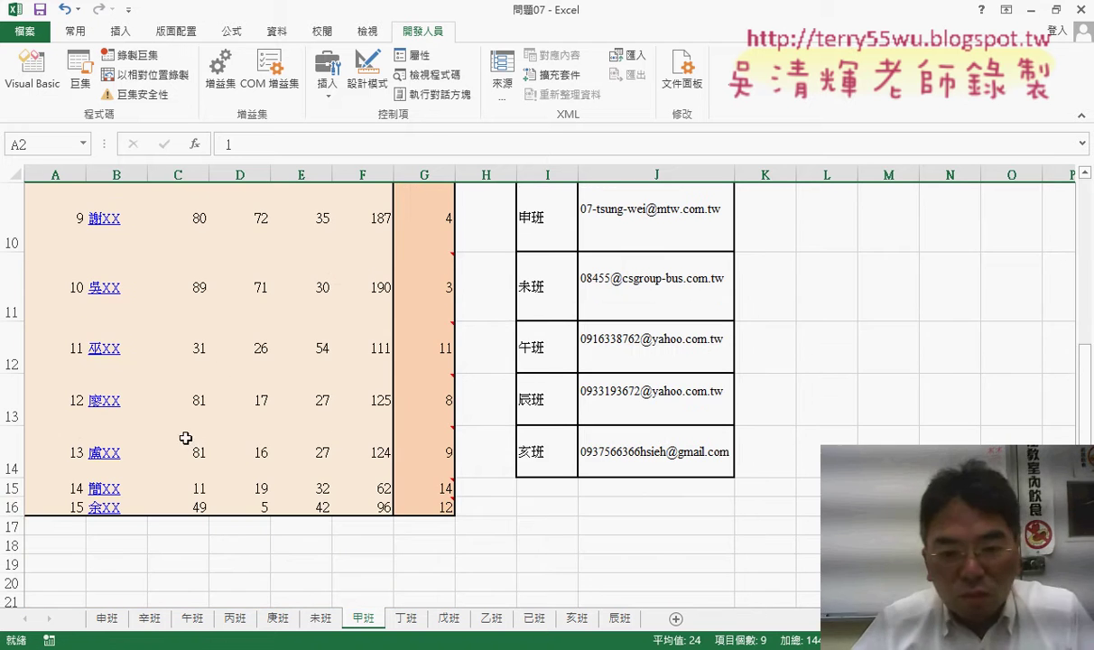
left_click(12, 505, "shift")
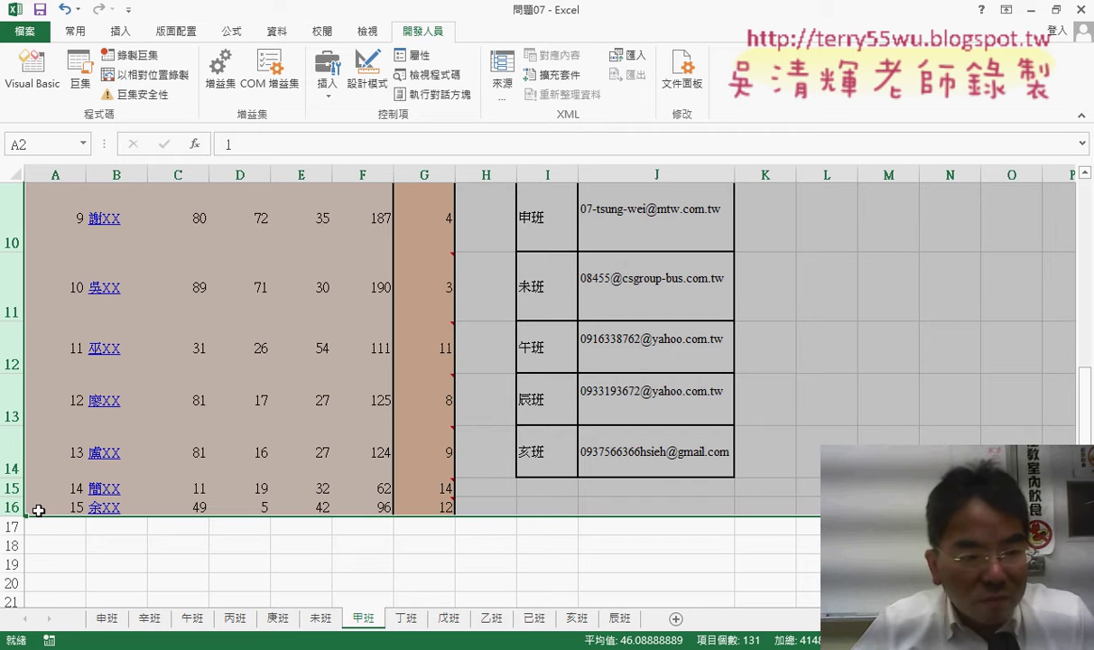
left_click_drag(7, 321, 7, 276)
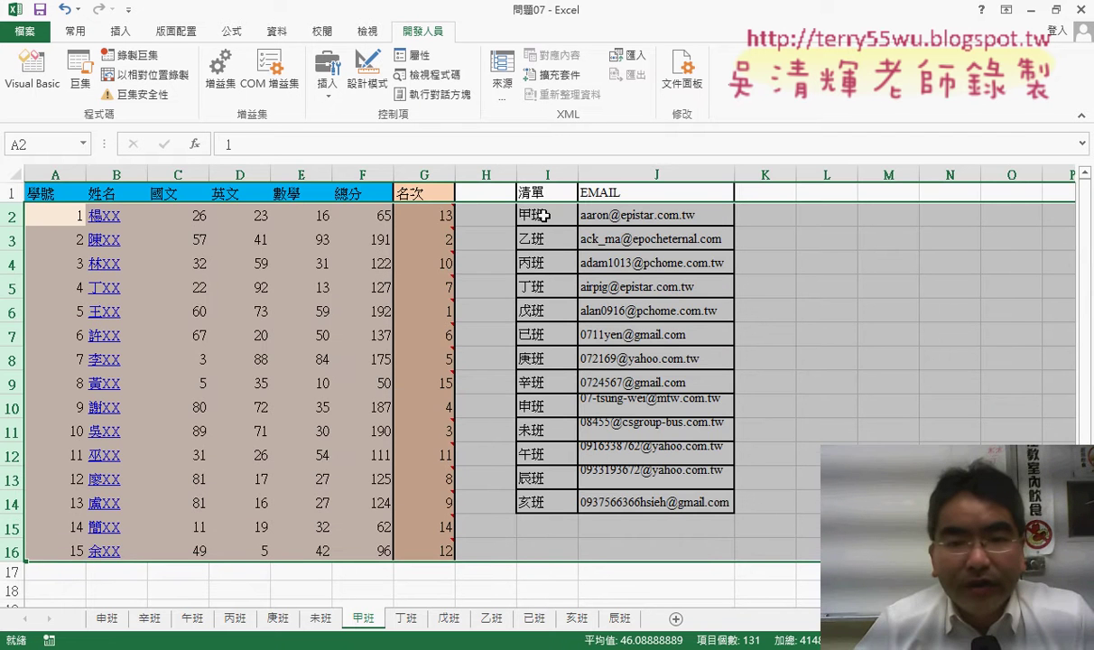
Step: Select the class names in I2:I14, stepping through the 乙班 and 丙班 cells
left_click_drag(521, 210, 546, 503)
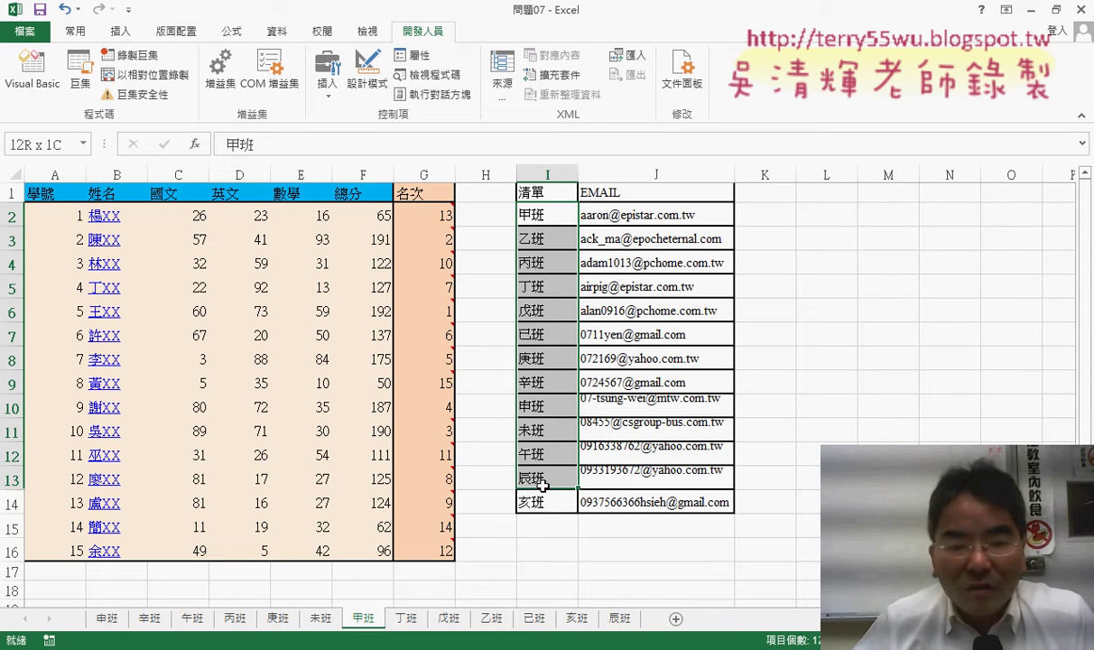
left_click(519, 215)
key("Down")
left_click(546, 271)
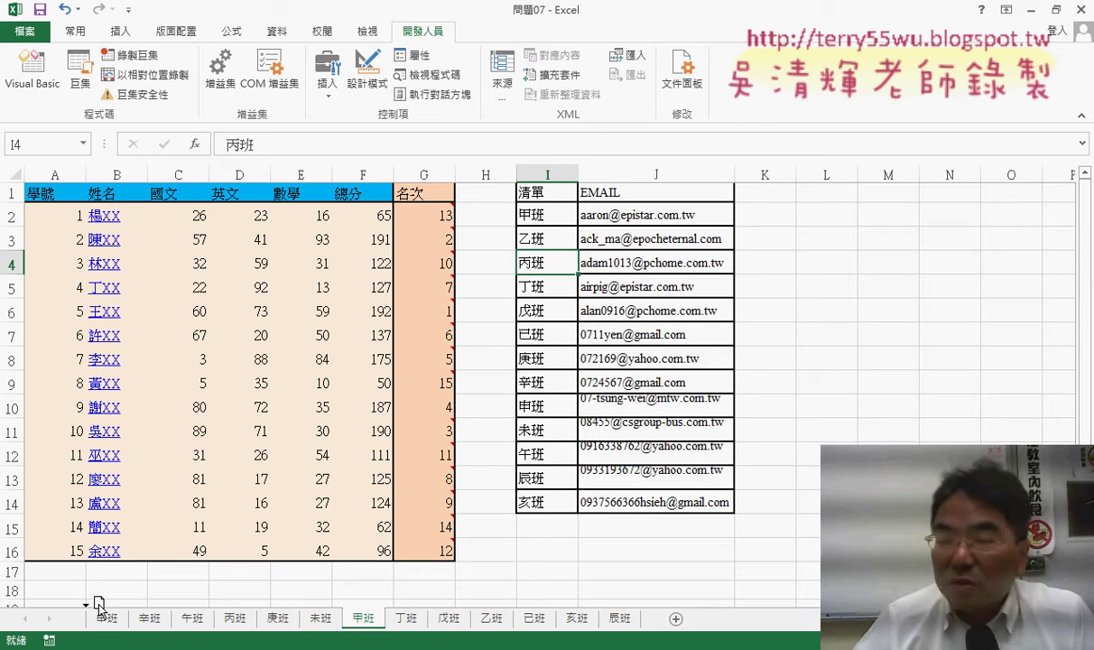
left_click_drag(100, 605, 378, 623)
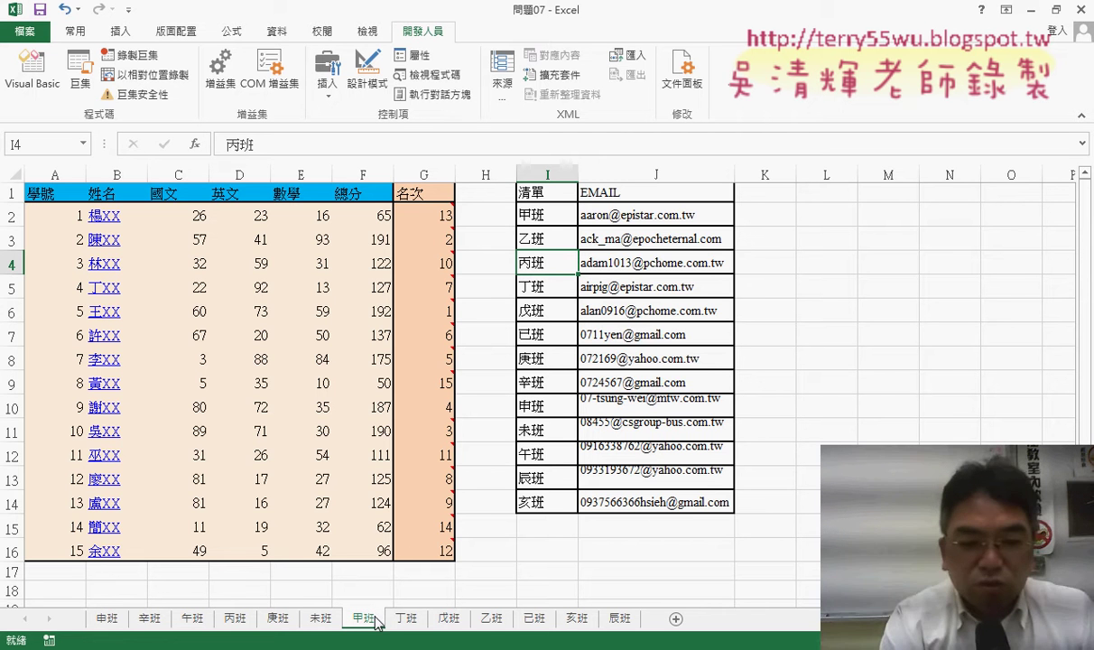
mouse_move(363, 618)
left_mouse_down()
mouse_move(339, 625)
mouse_move(361, 603)
left_mouse_up()
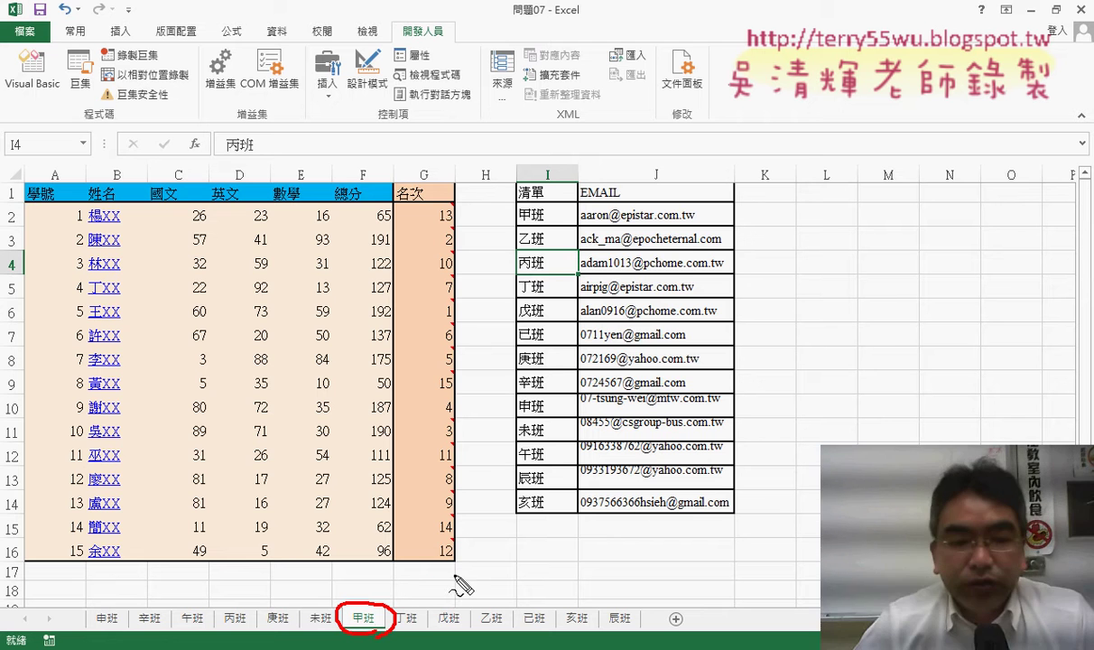
mouse_move(455, 574)
left_mouse_down()
mouse_move(379, 603)
mouse_move(394, 599)
left_mouse_up()
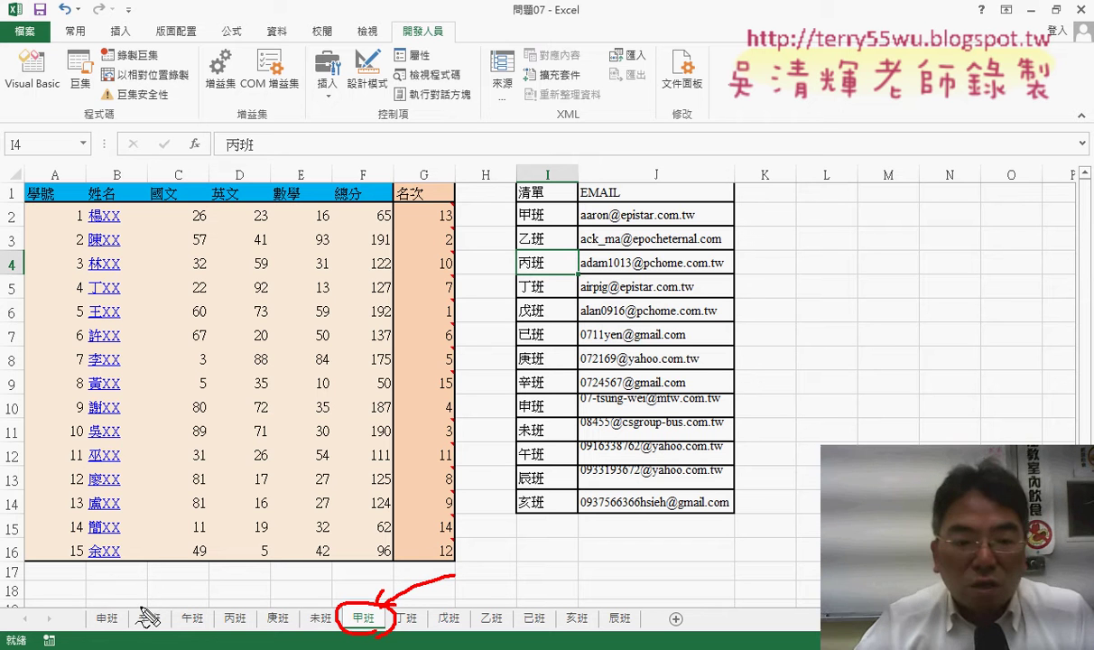
mouse_move(346, 570)
left_mouse_down()
mouse_move(86, 604)
mouse_move(144, 601)
left_mouse_up()
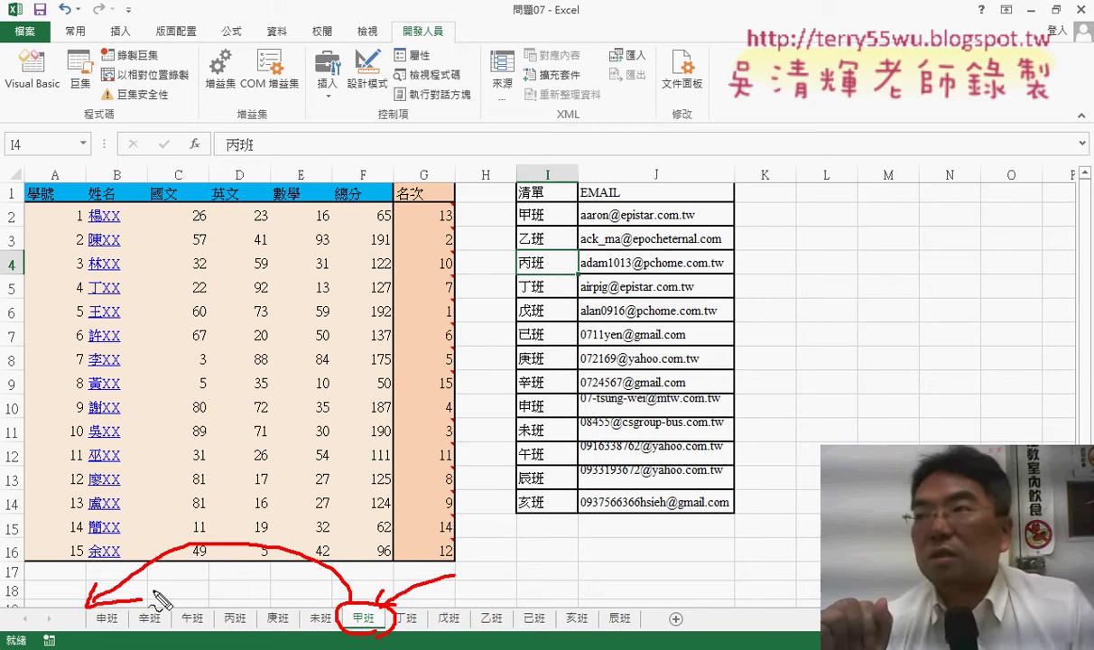
key("Escape")
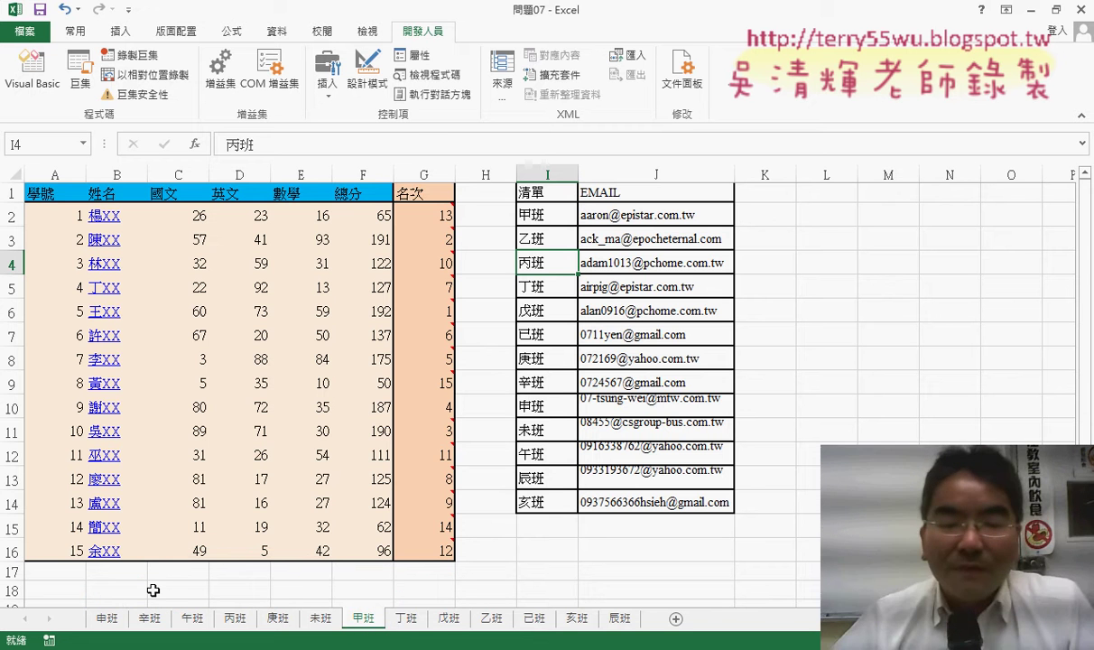
Step: Bring back the VBA editor and open an enlarged Immediate window
left_click(310, 507)
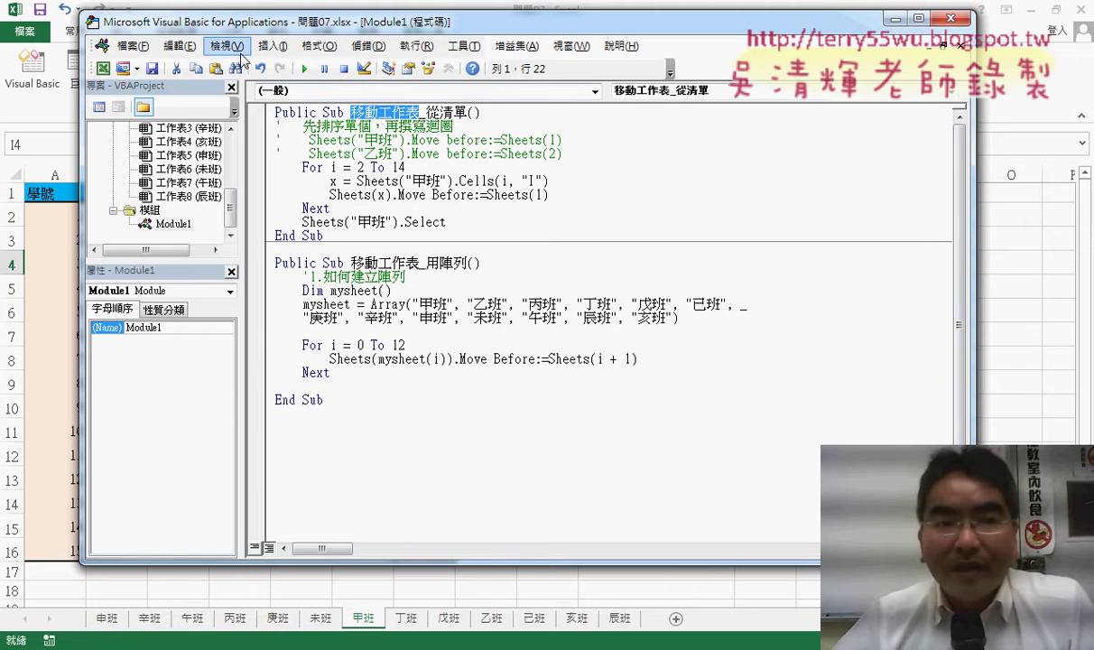
left_click(226, 45)
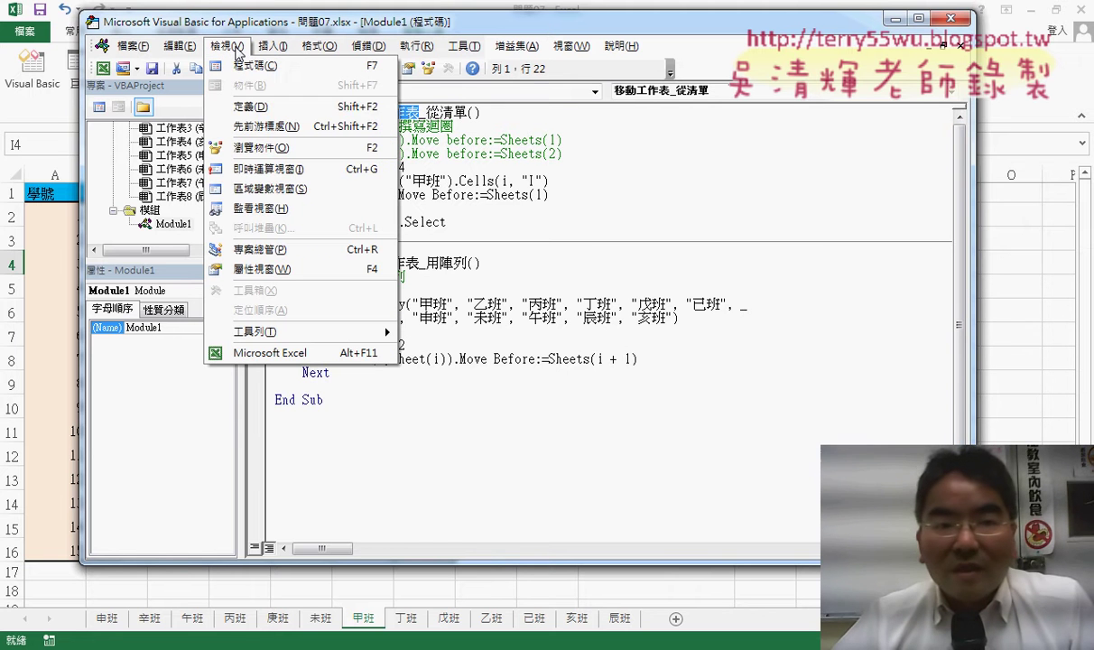
left_click(287, 169)
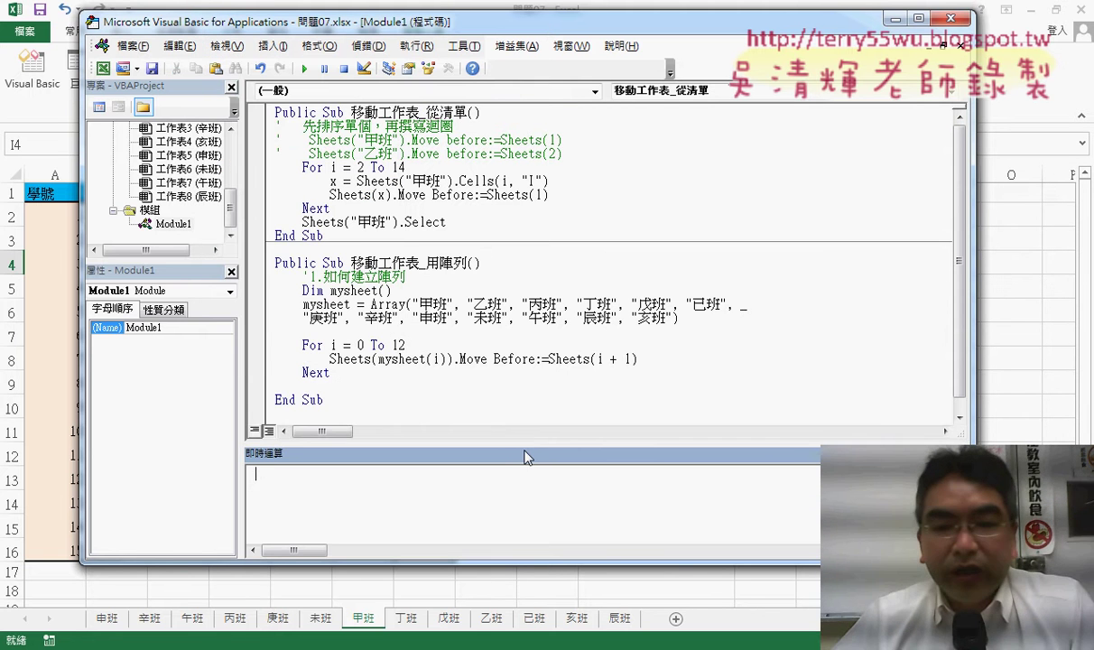
left_click_drag(525, 442, 526, 347)
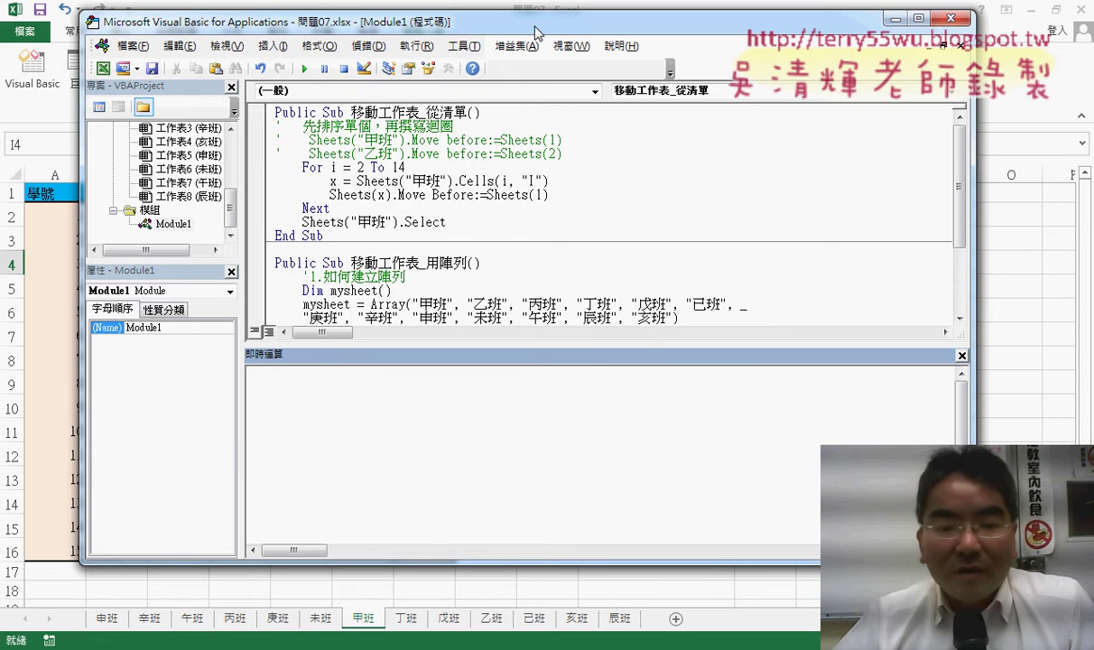
left_click_drag(487, 22, 591, 13)
left_click(420, 400)
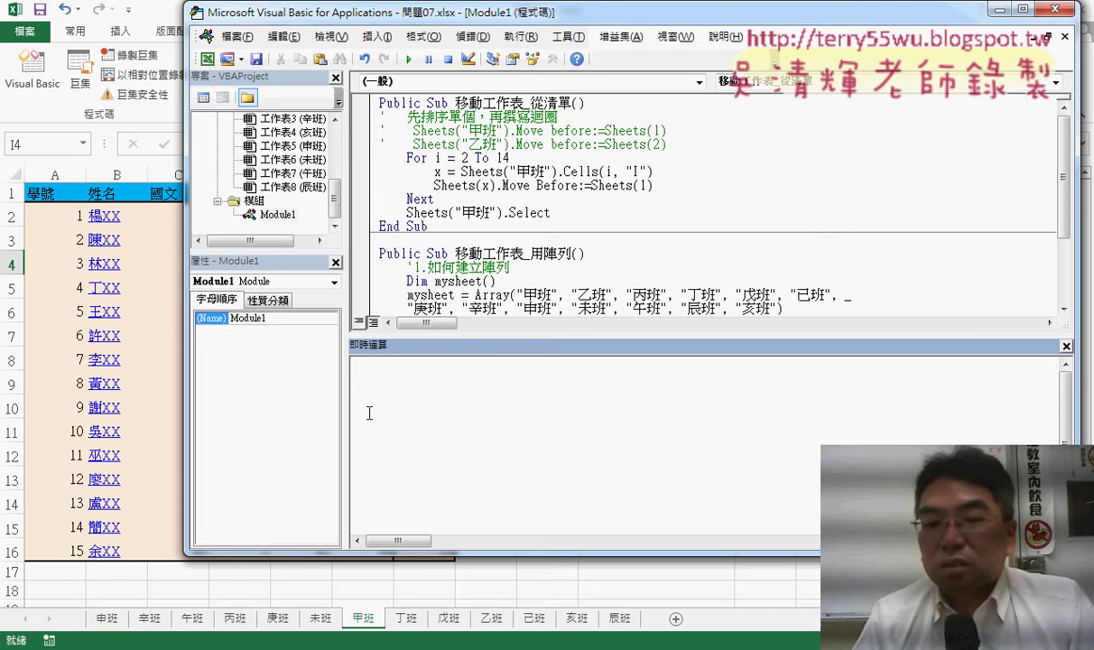
Step: Write sheets("甲班").move before:=sheets(1) in the Immediate window
left_click_drag(369, 412, 369, 417)
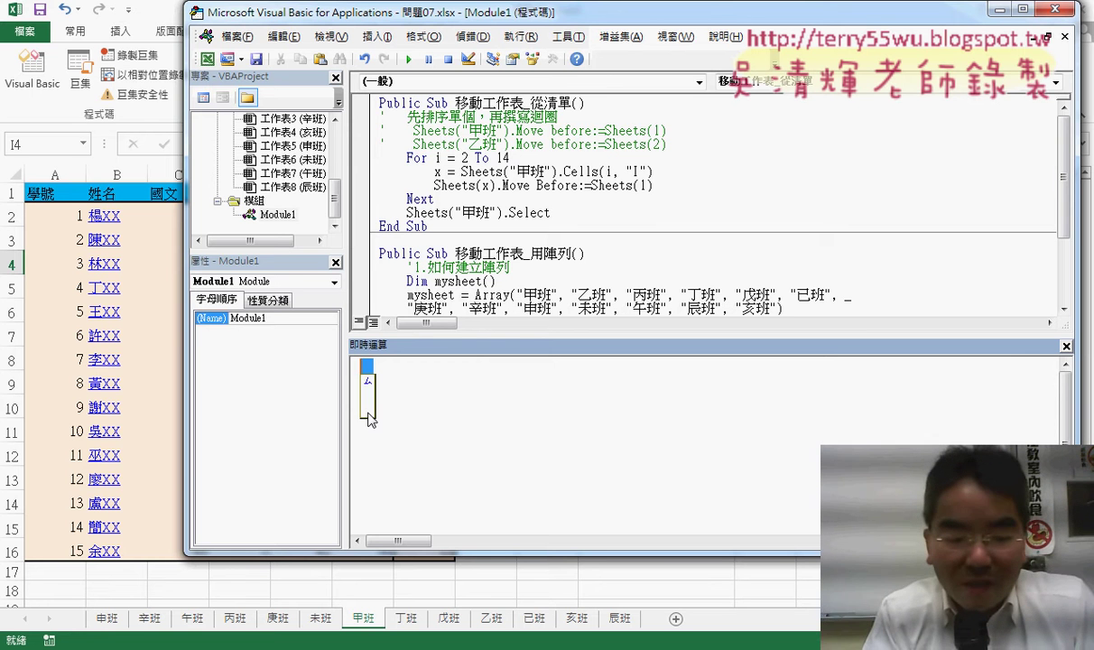
type("sheets")
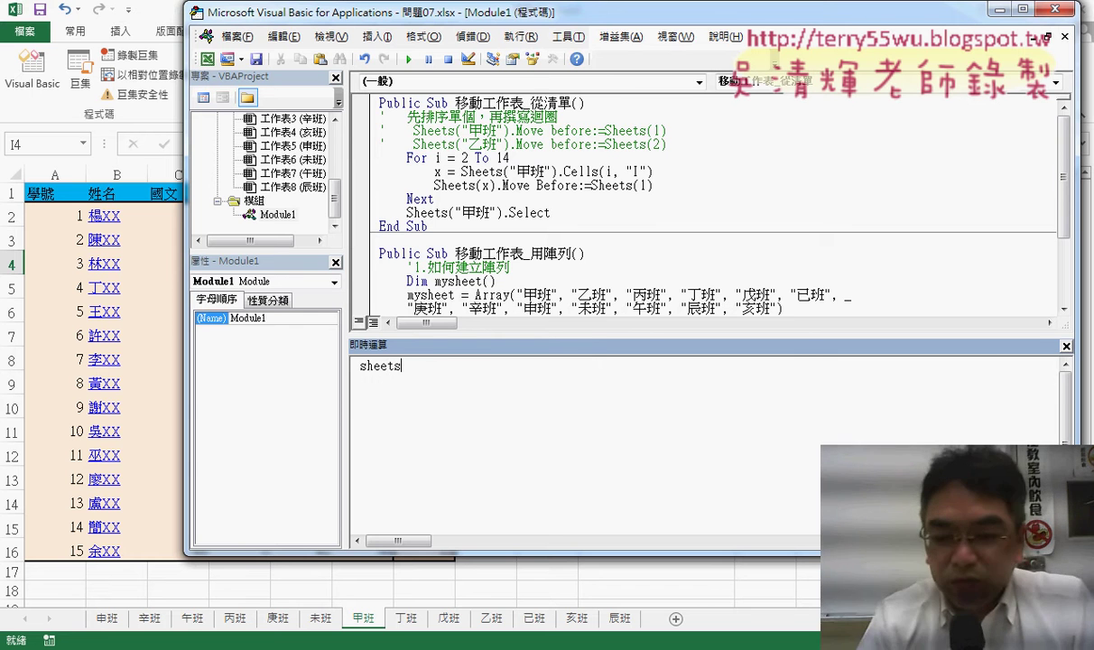
type("(")
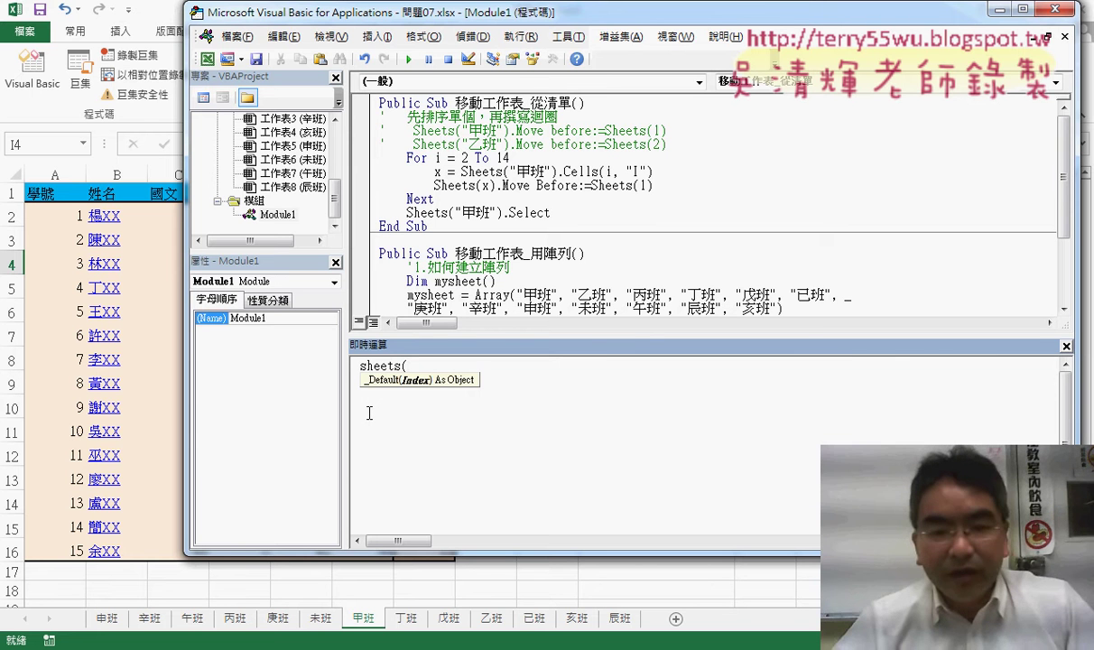
type("\"")
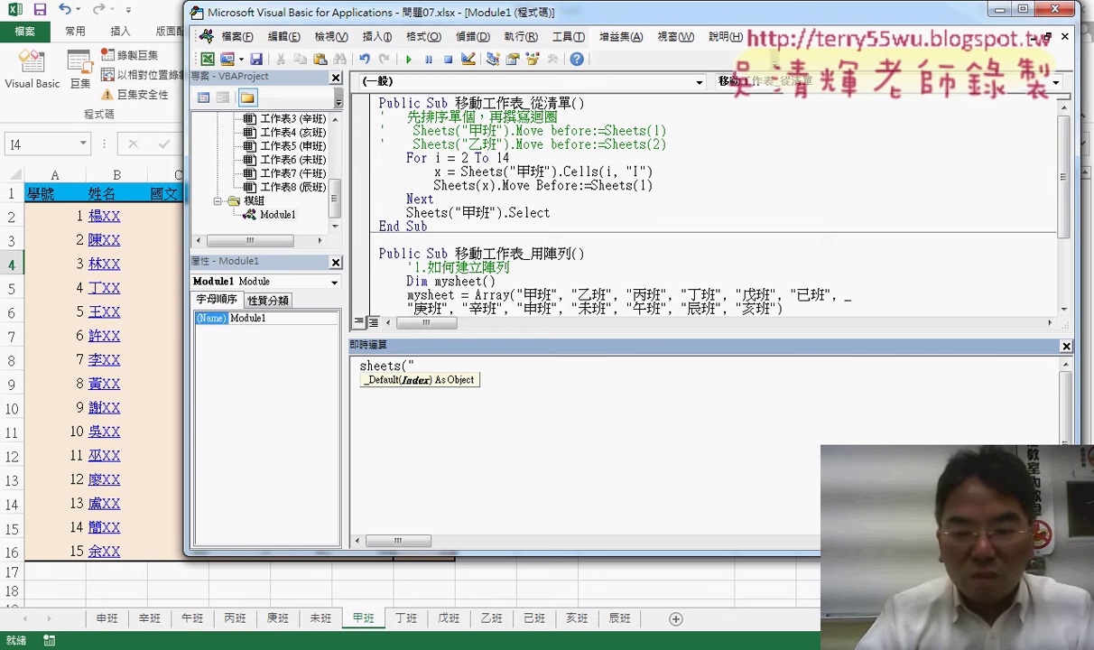
type("甲班")
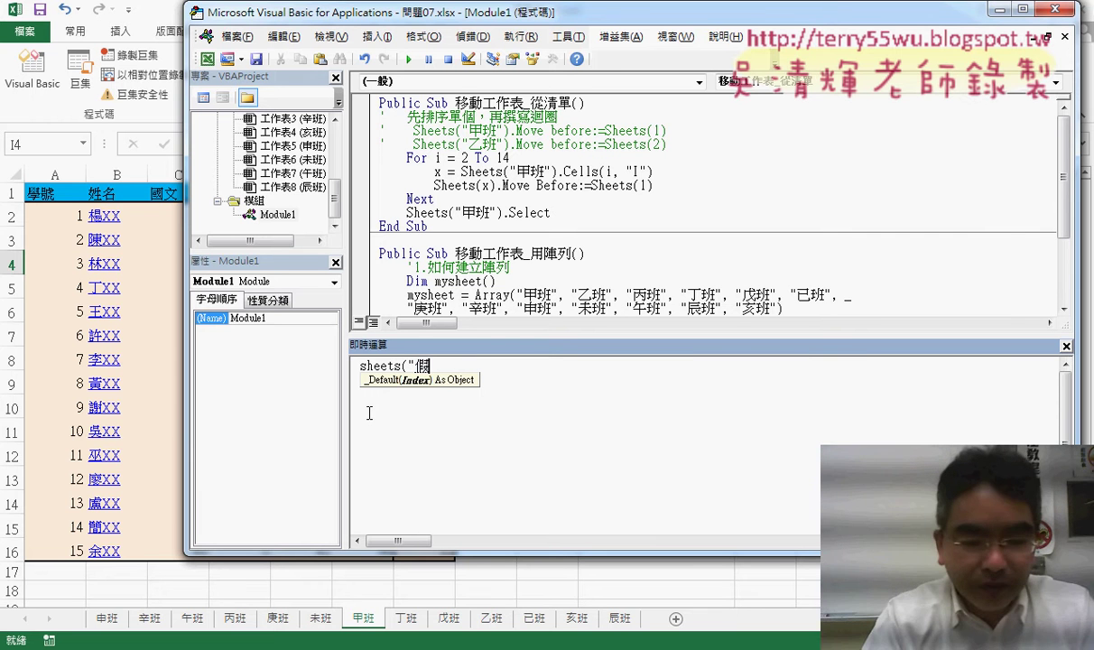
type("\"")
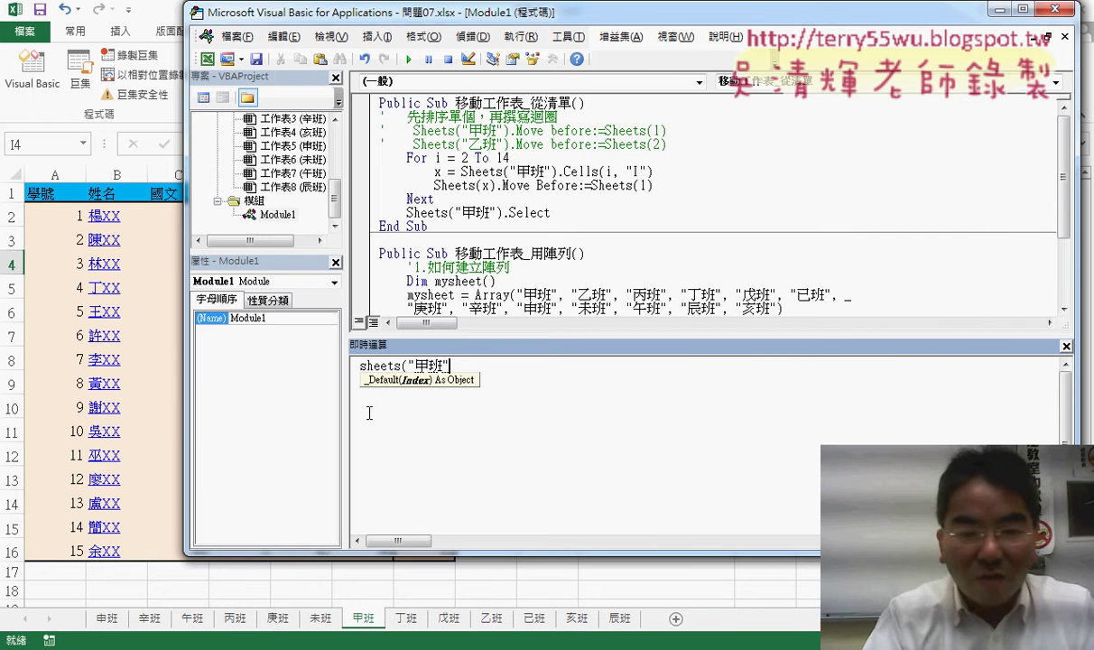
type(")")
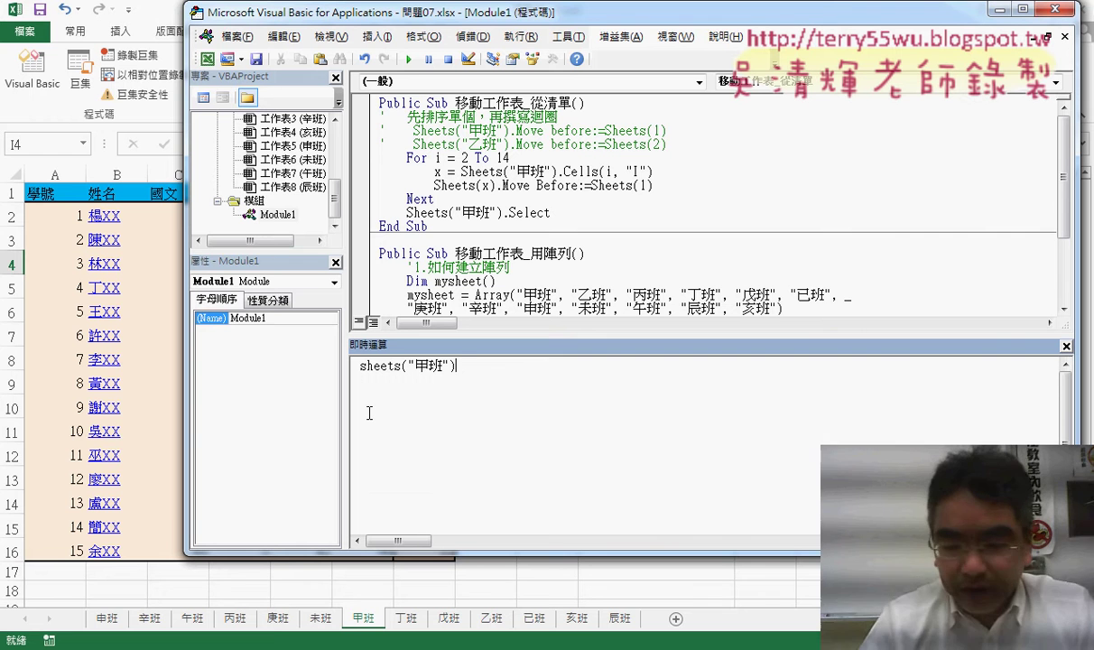
type(".mo")
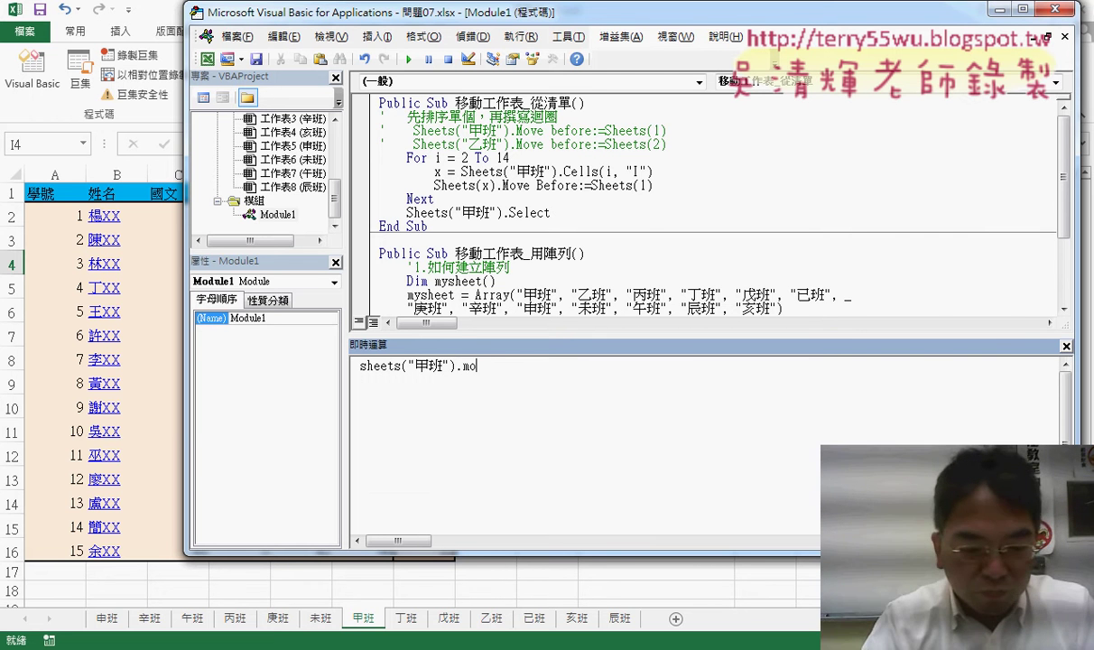
type("ve")
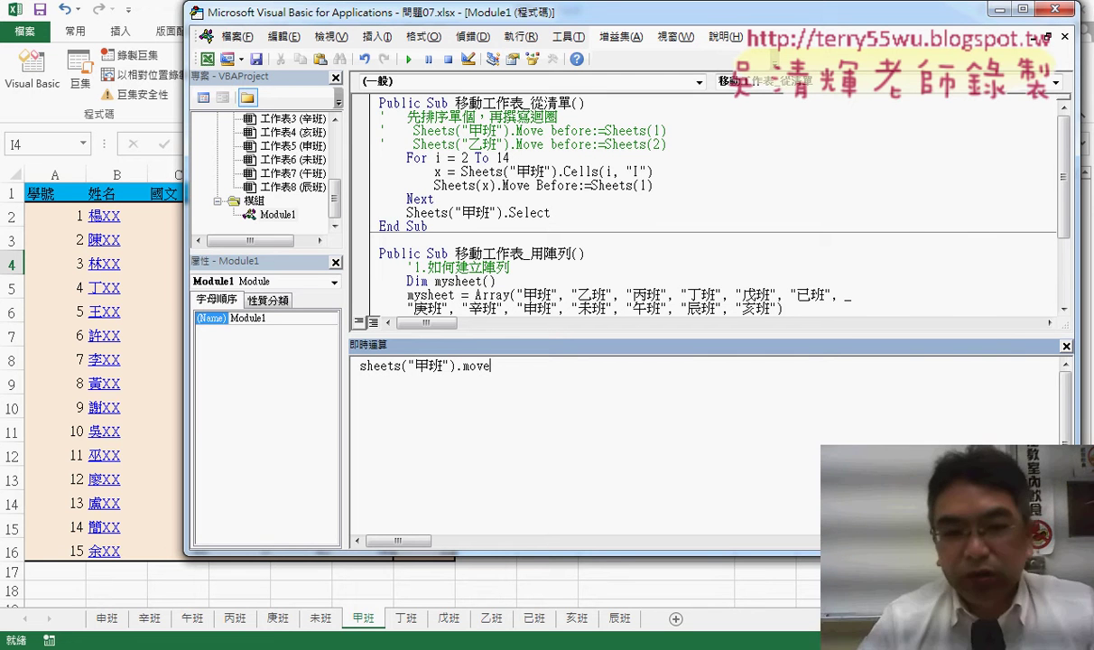
left_click_drag(456, 365, 359, 365)
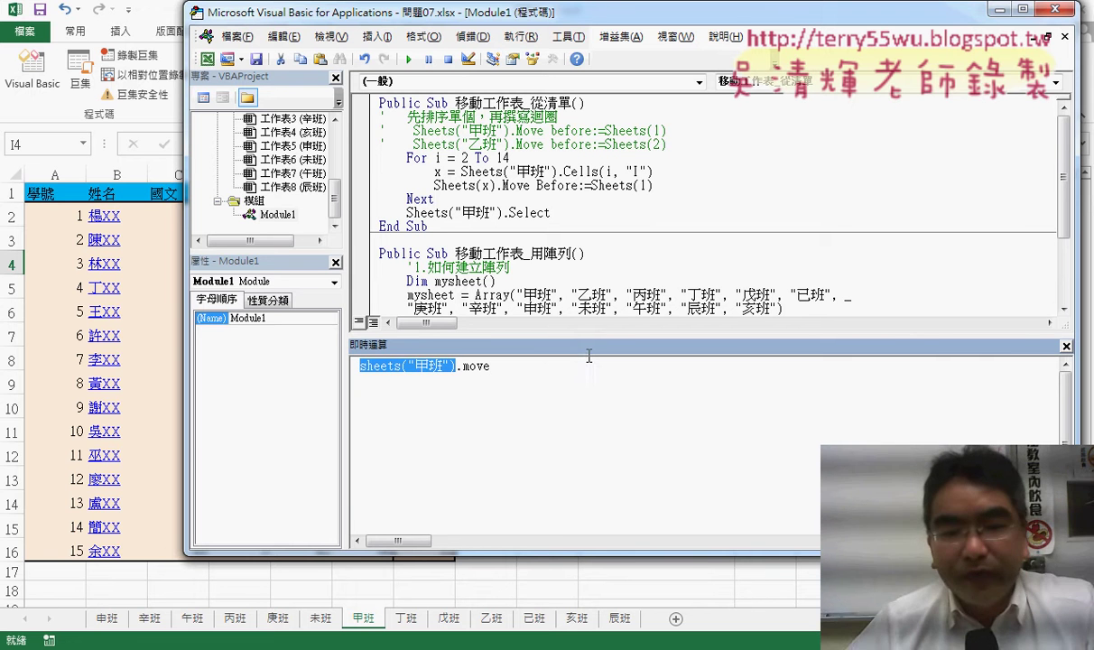
left_click(567, 372)
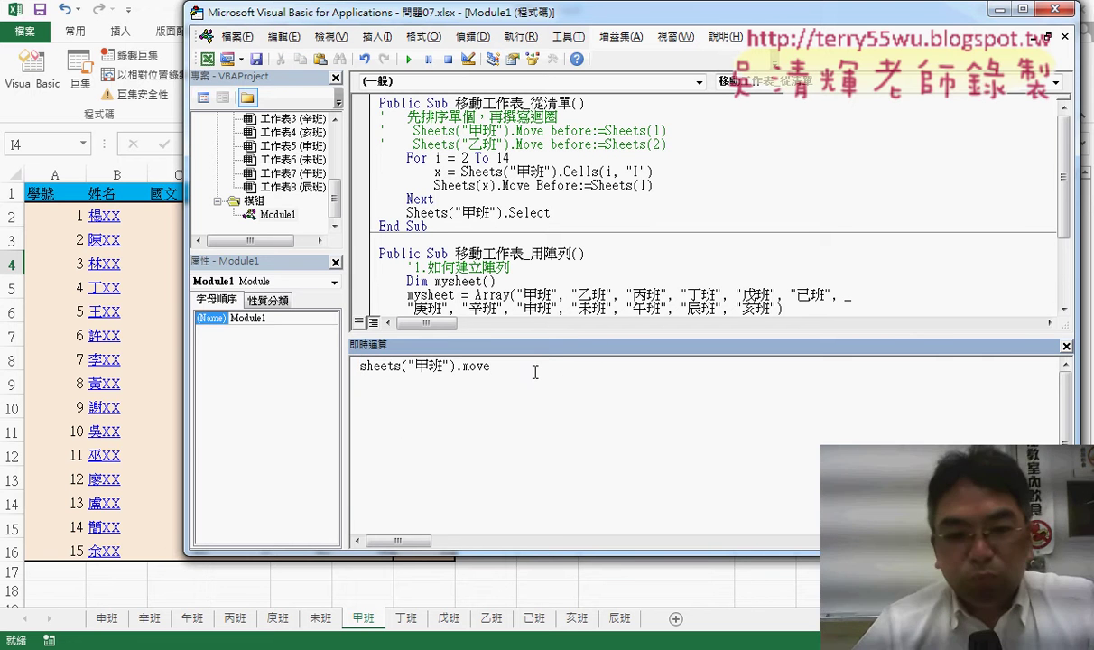
left_click(537, 366)
type("be")
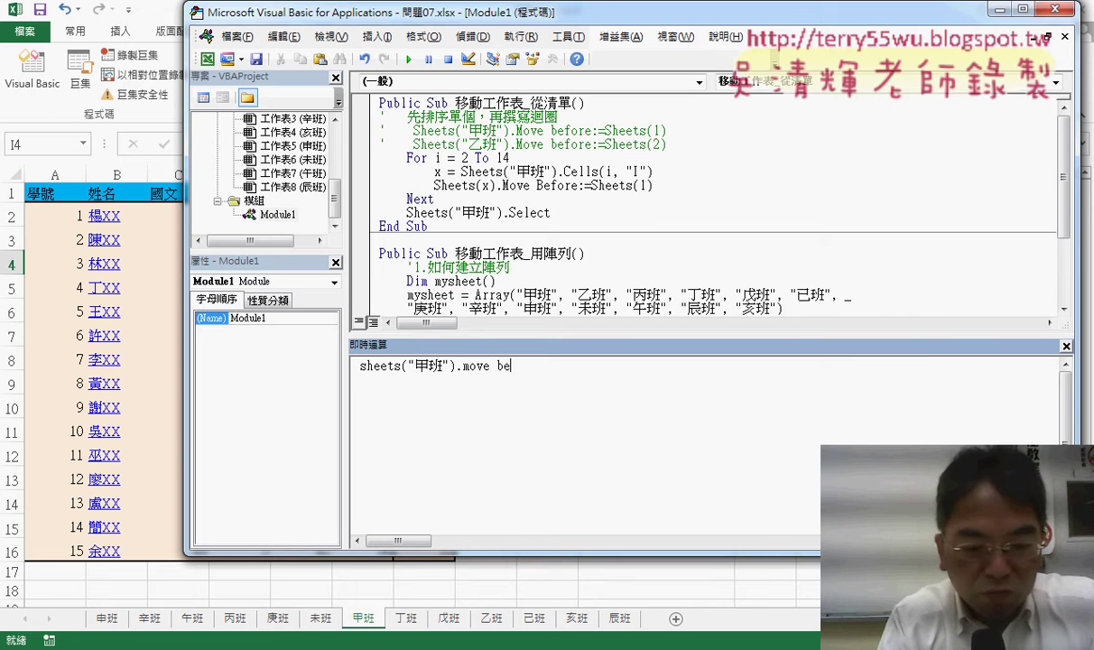
type("fire")
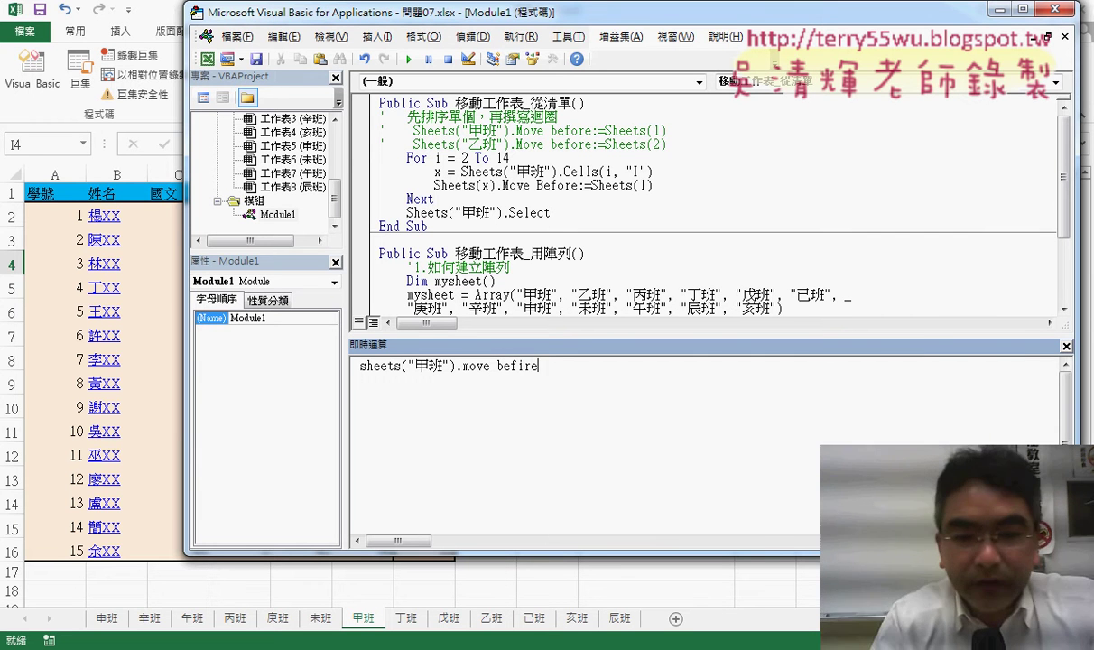
key("BackSpace")
key("BackSpace")
key("BackSpace")
type("ov")
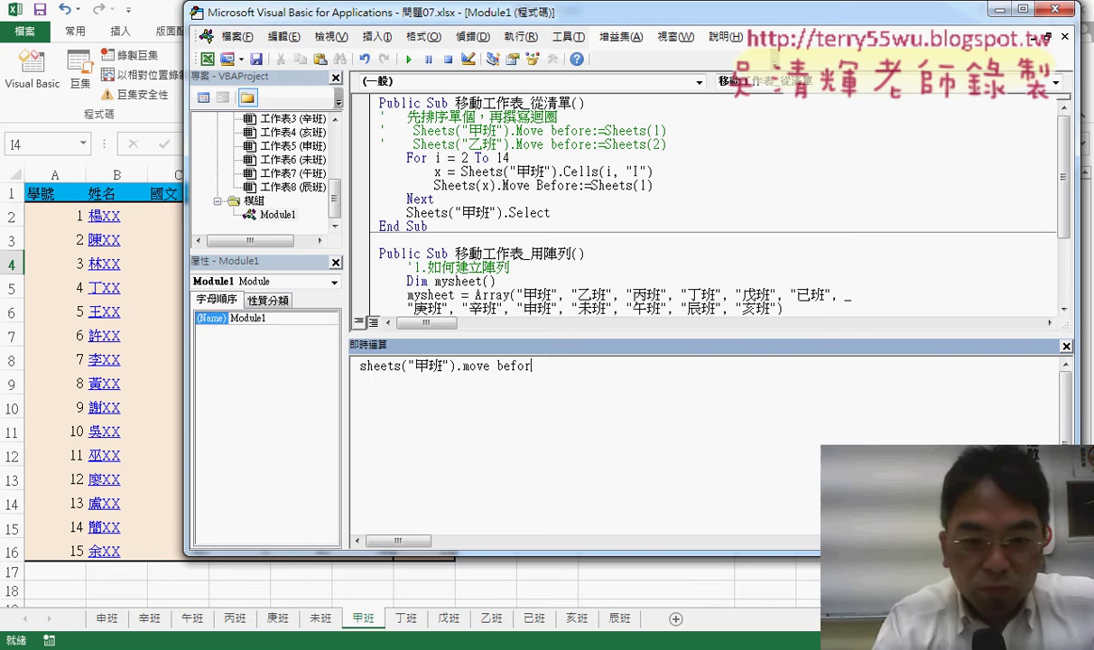
type("e:=")
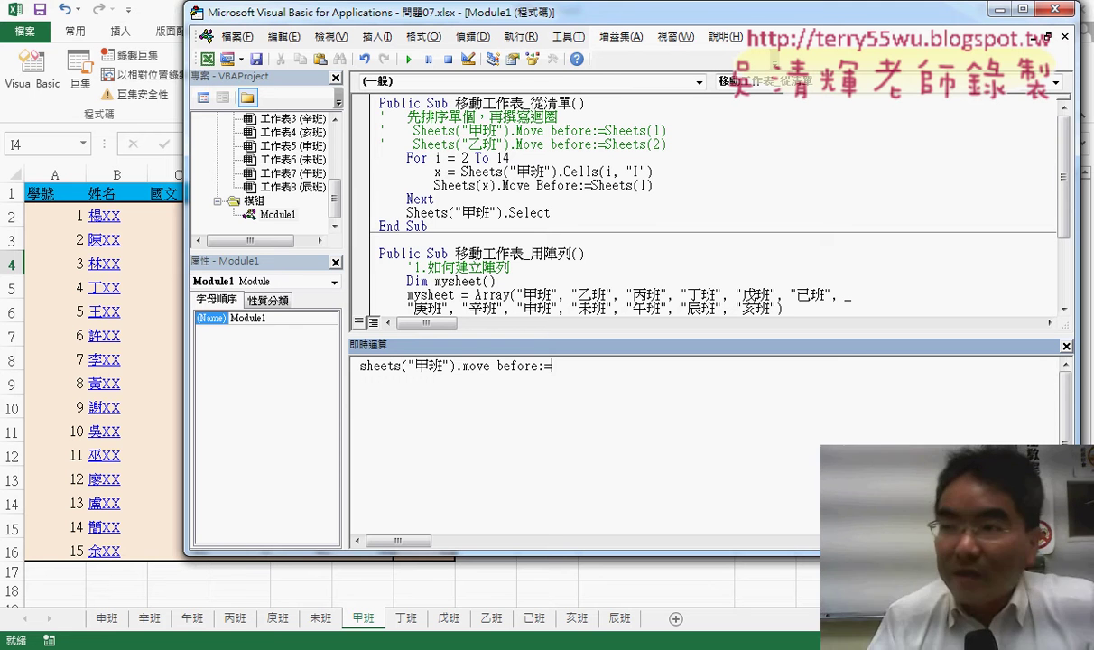
type("sh")
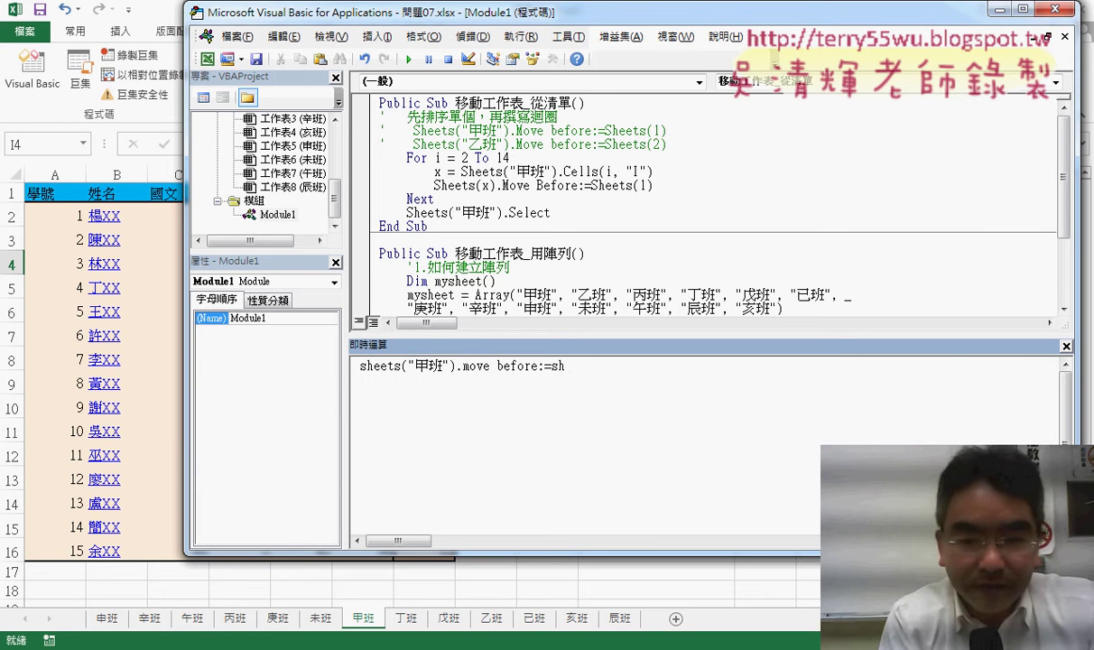
type("ee")
type("ts(")
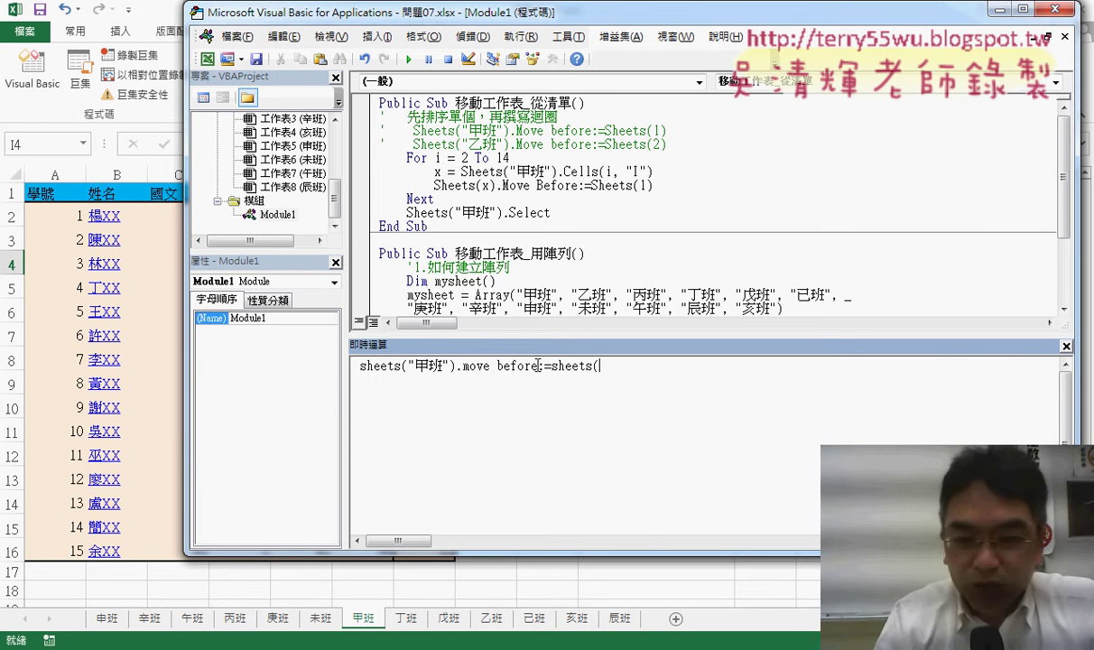
type("1)")
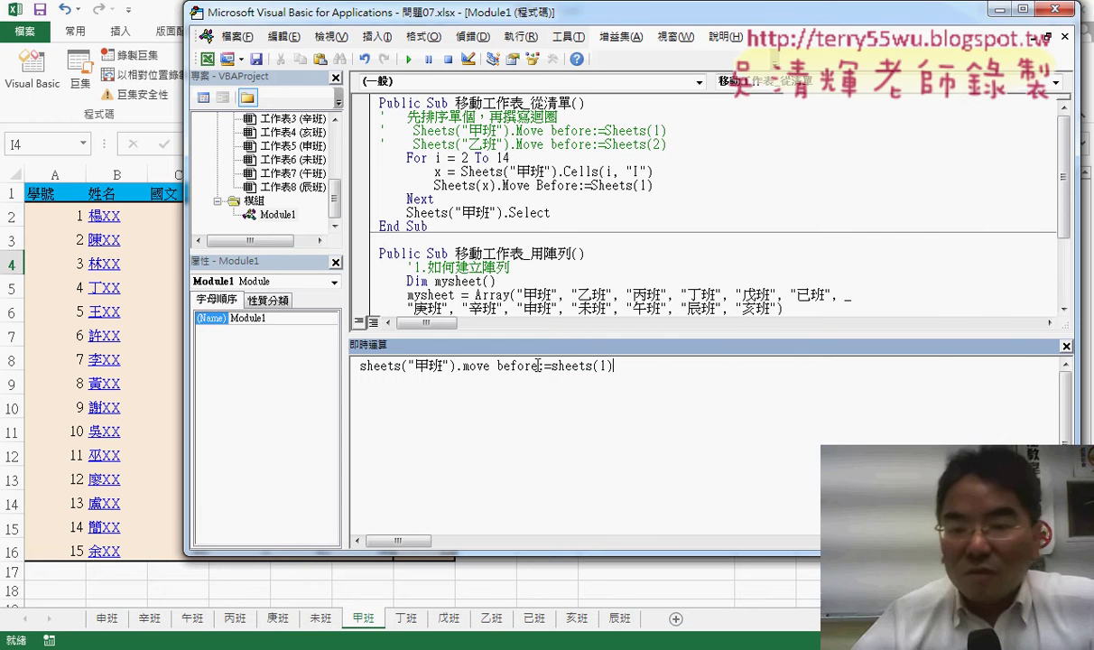
key("Return")
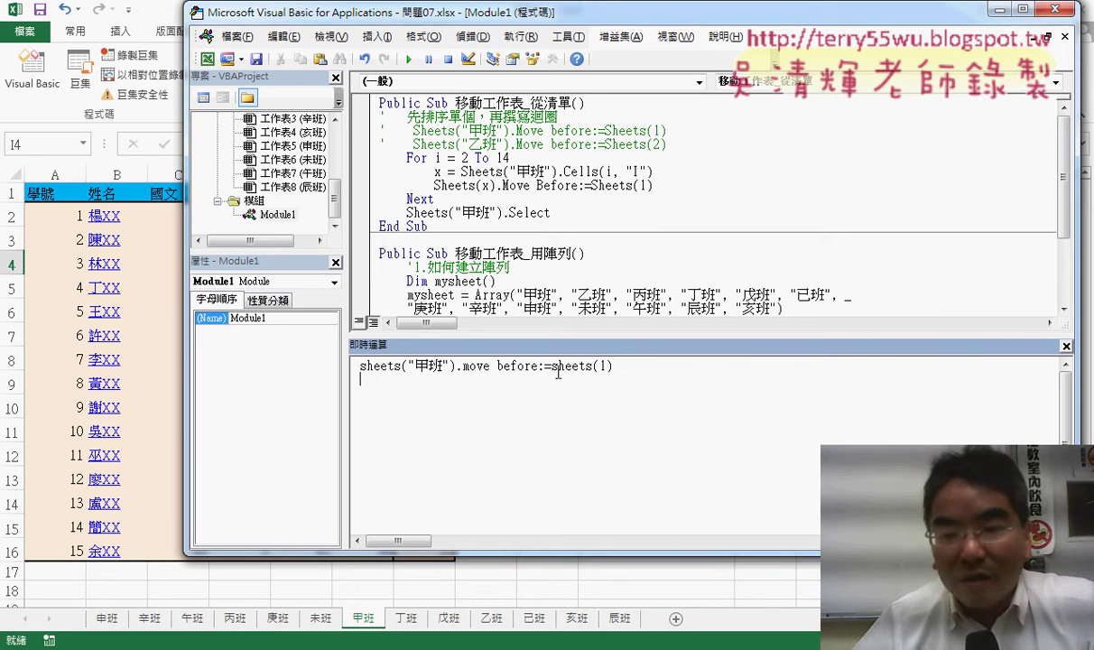
Step: Explain the 甲班 name and sheets(1) target, then run the statement
left_click_drag(551, 366, 622, 370)
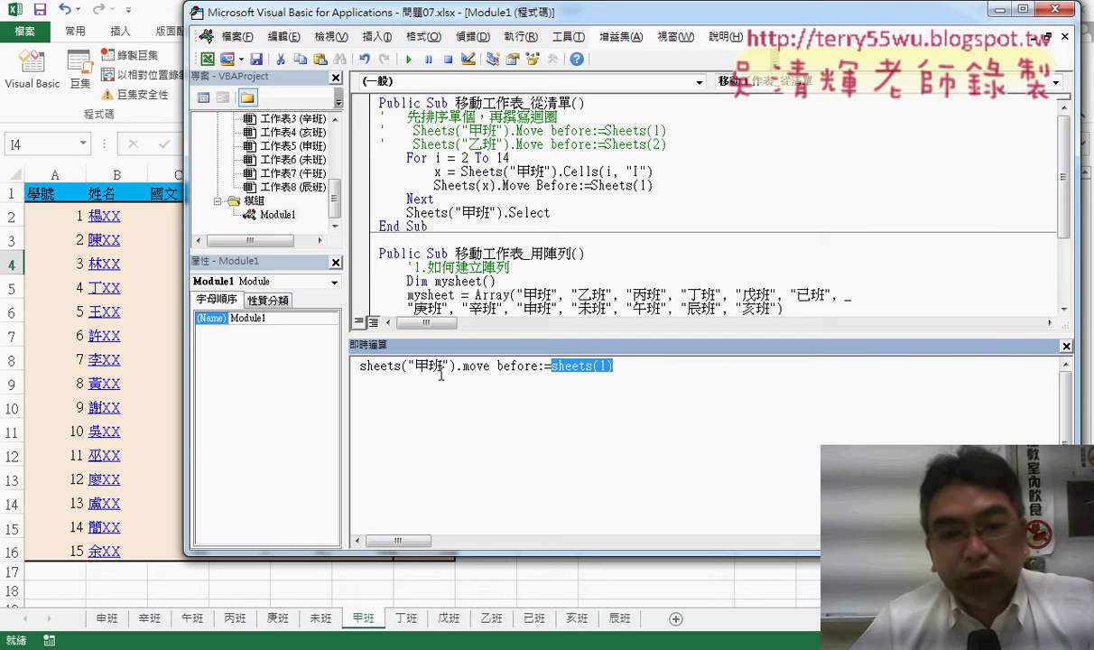
left_click_drag(411, 366, 446, 365)
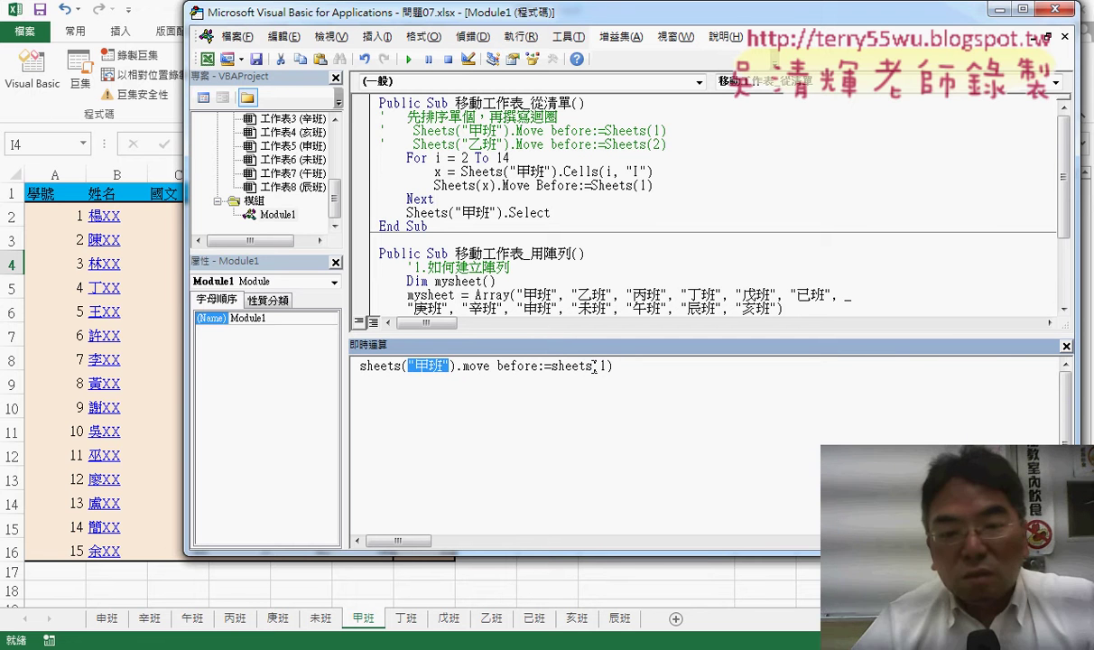
left_click_drag(599, 366, 609, 368)
left_click(637, 367)
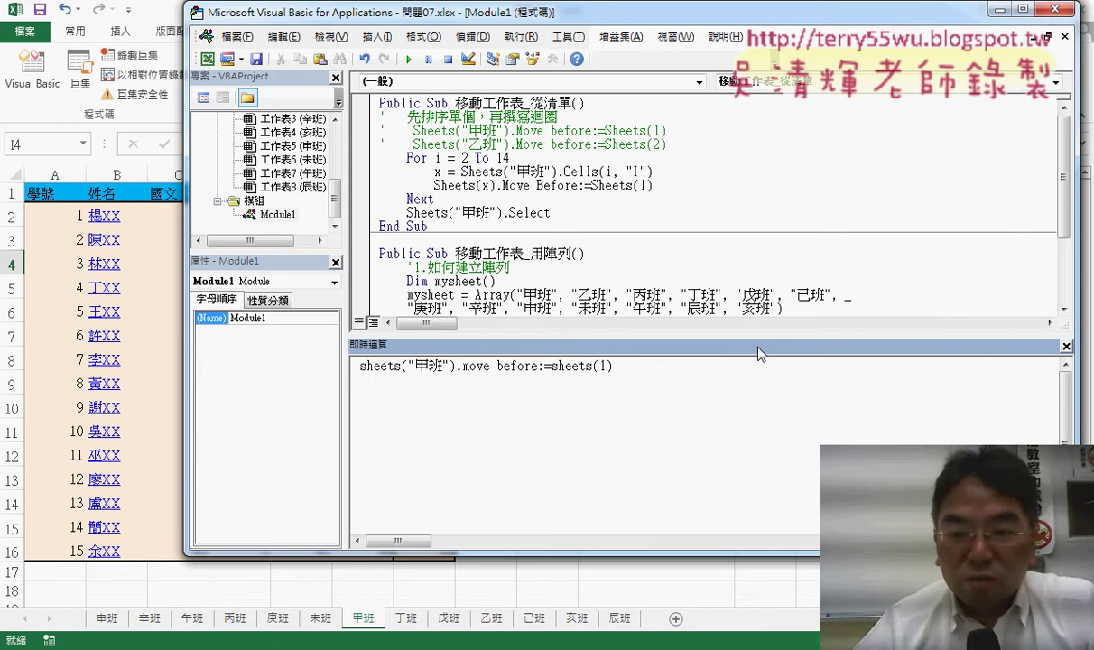
left_click_drag(626, 365, 336, 366)
left_click(710, 372)
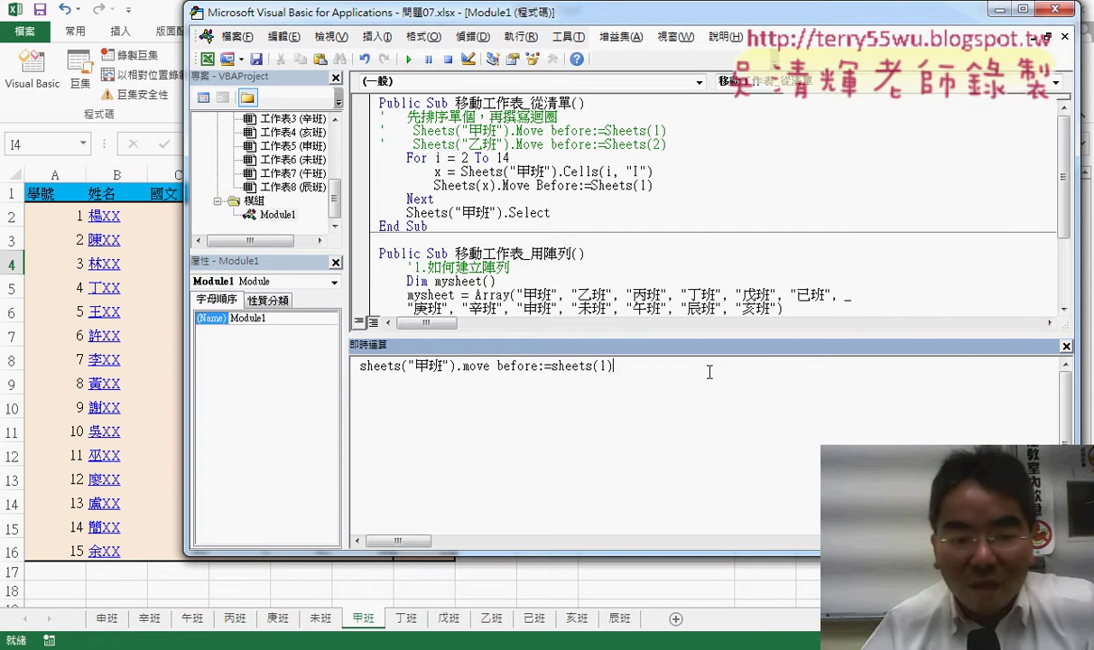
key("Return")
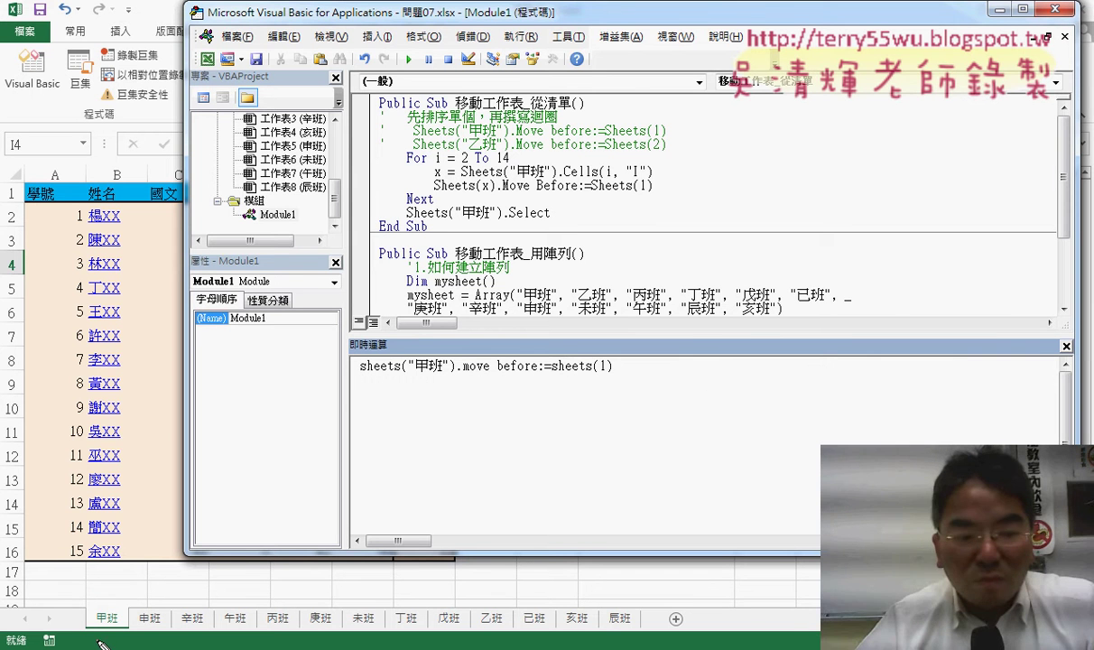
Step: Point out 甲班 now first among the tabs and shorten the editor to reveal the worksheet
left_click_drag(101, 643, 133, 639)
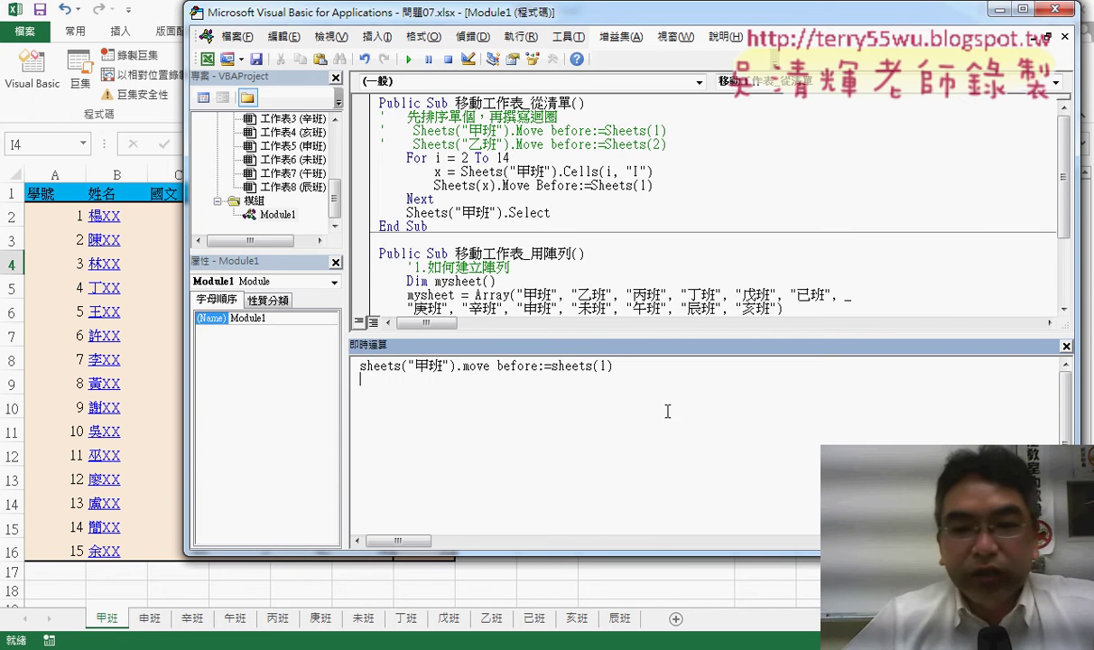
left_click_drag(613, 365, 336, 365)
left_click(449, 368)
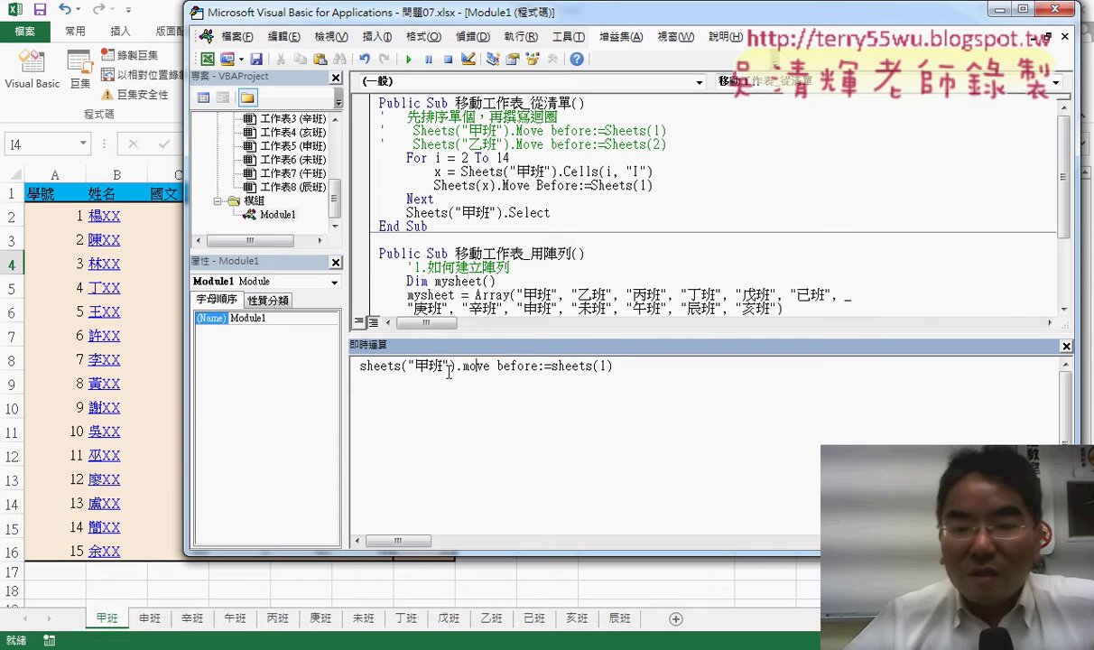
left_click_drag(449, 368, 408, 366)
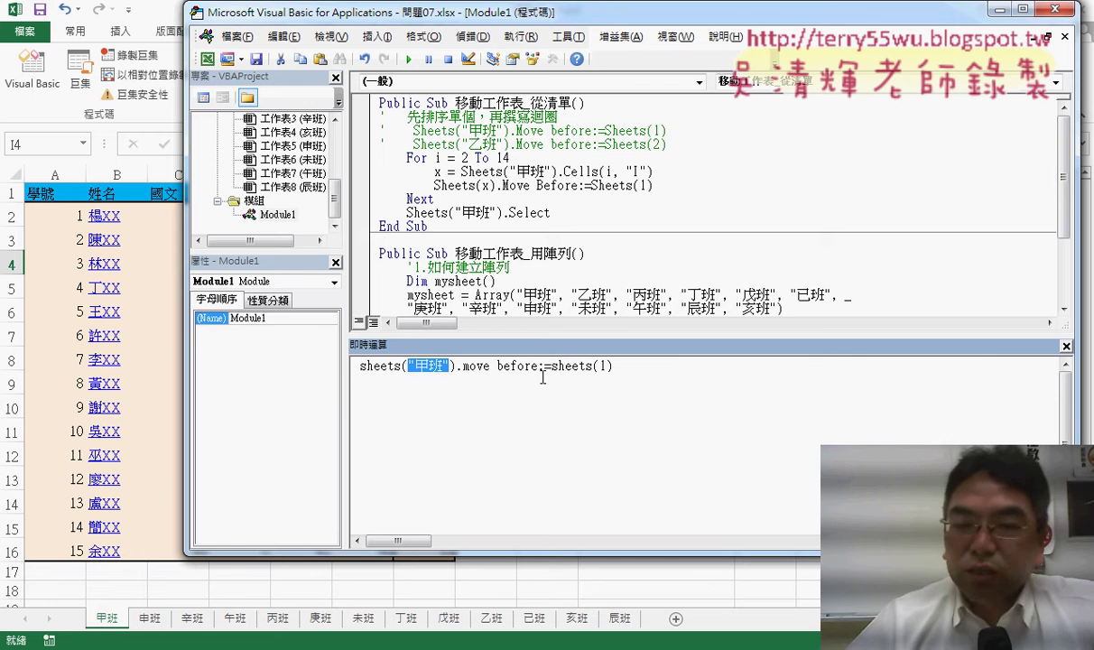
left_click_drag(505, 3, 598, 326)
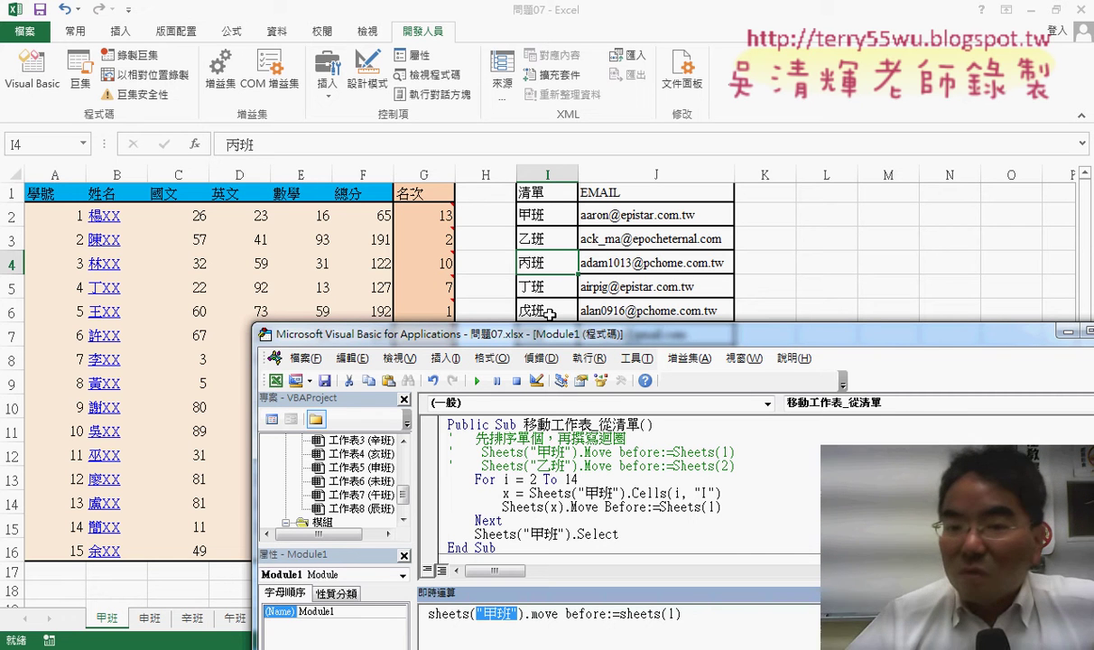
Step: Restore the code editor and review the commented Move lines and the 移動工作表 macro name
left_click_drag(557, 335, 496, 69)
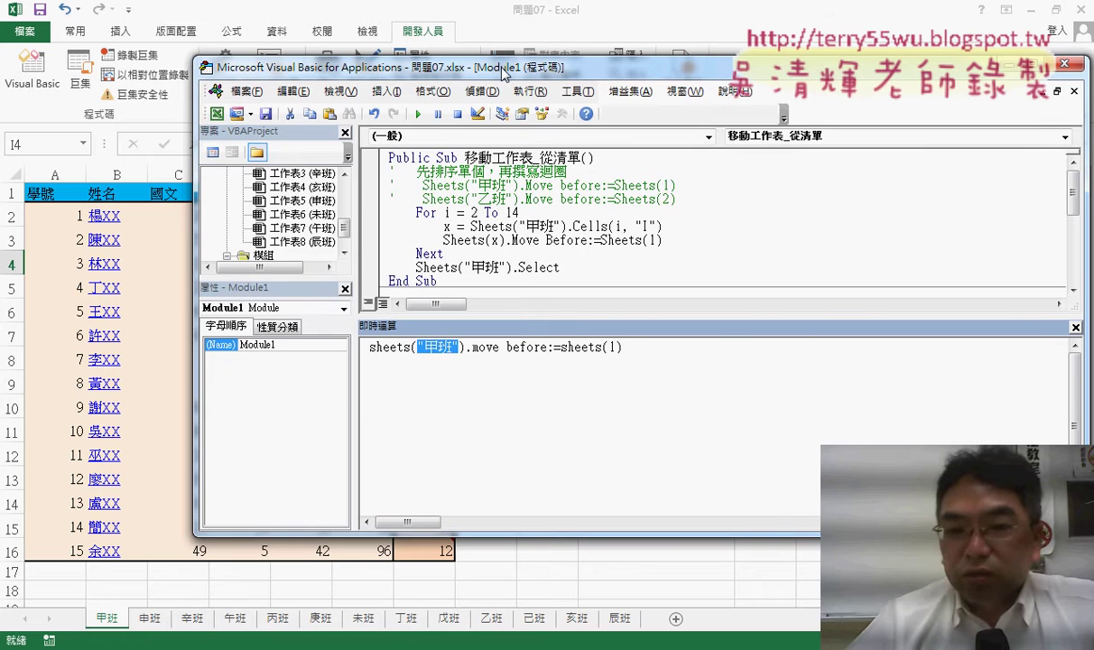
double_click(613, 347)
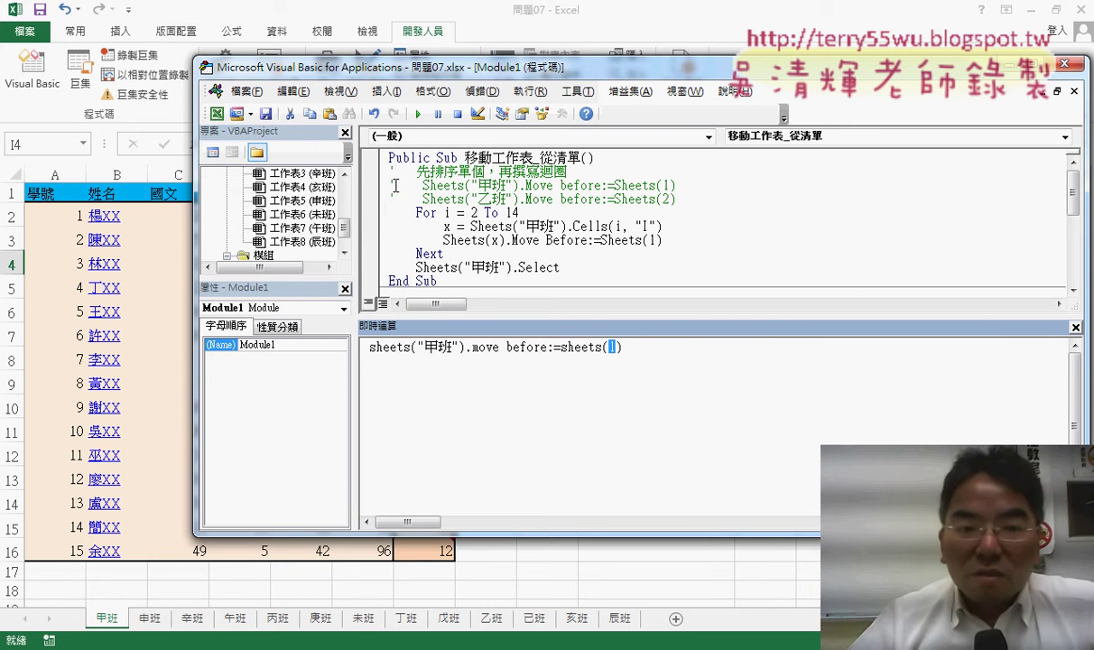
key("Return")
left_click(539, 200)
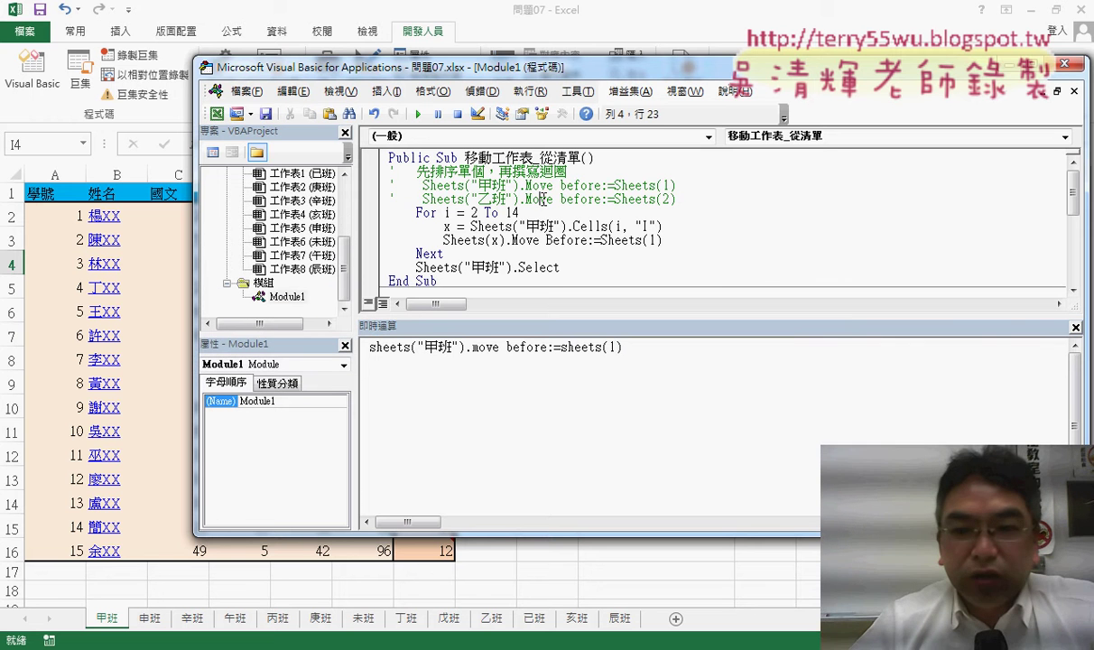
left_click_drag(677, 199, 389, 183)
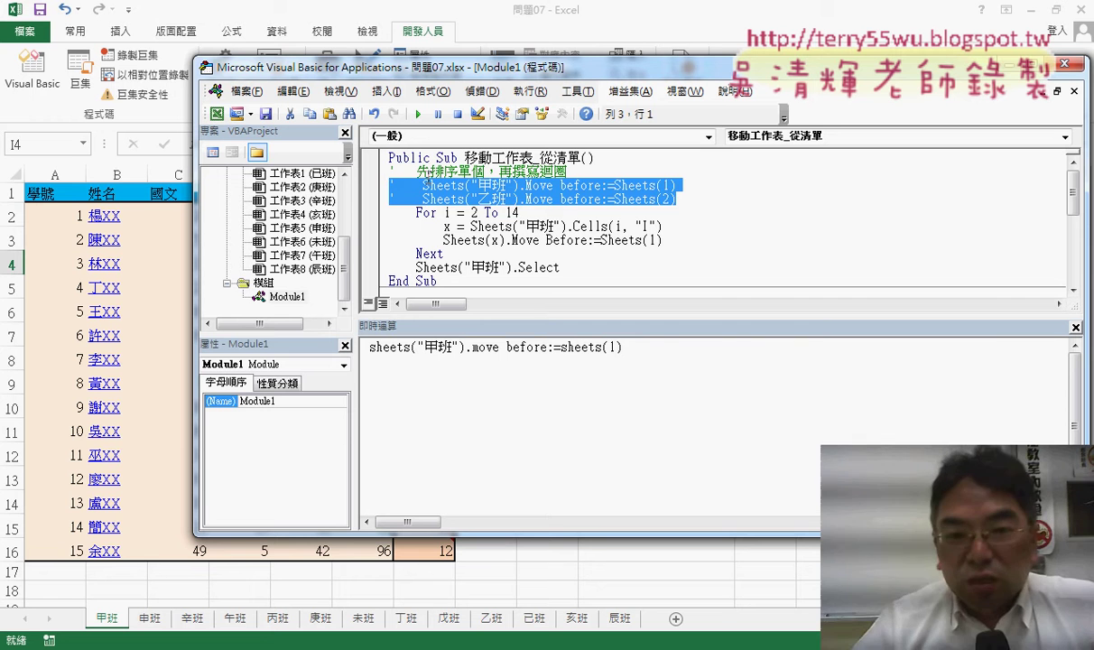
left_click(446, 155)
left_click_drag(464, 158, 534, 160)
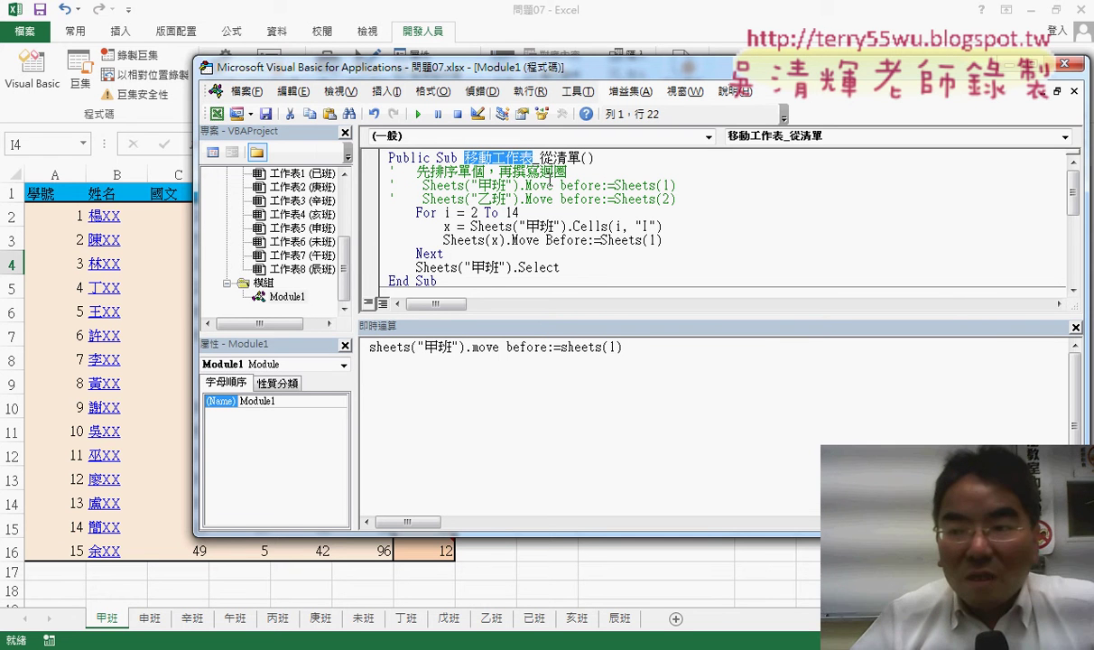
Step: Place the editor beside column I's 清單 list and point out the loop range 2 To 14
left_click(1075, 327)
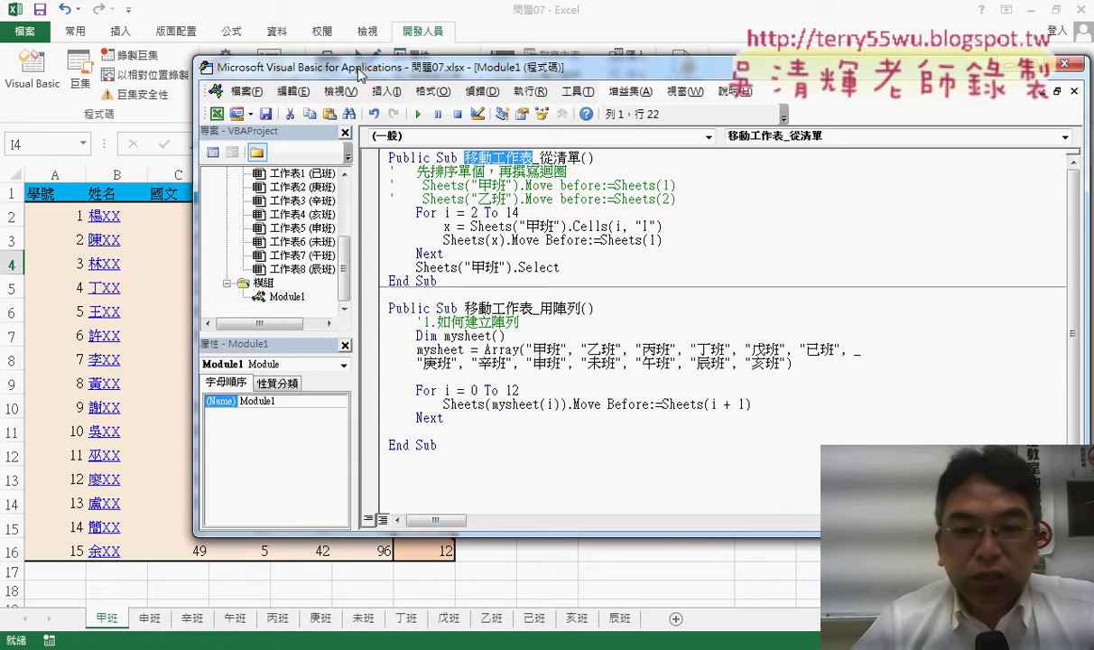
left_click_drag(359, 74, 743, 98)
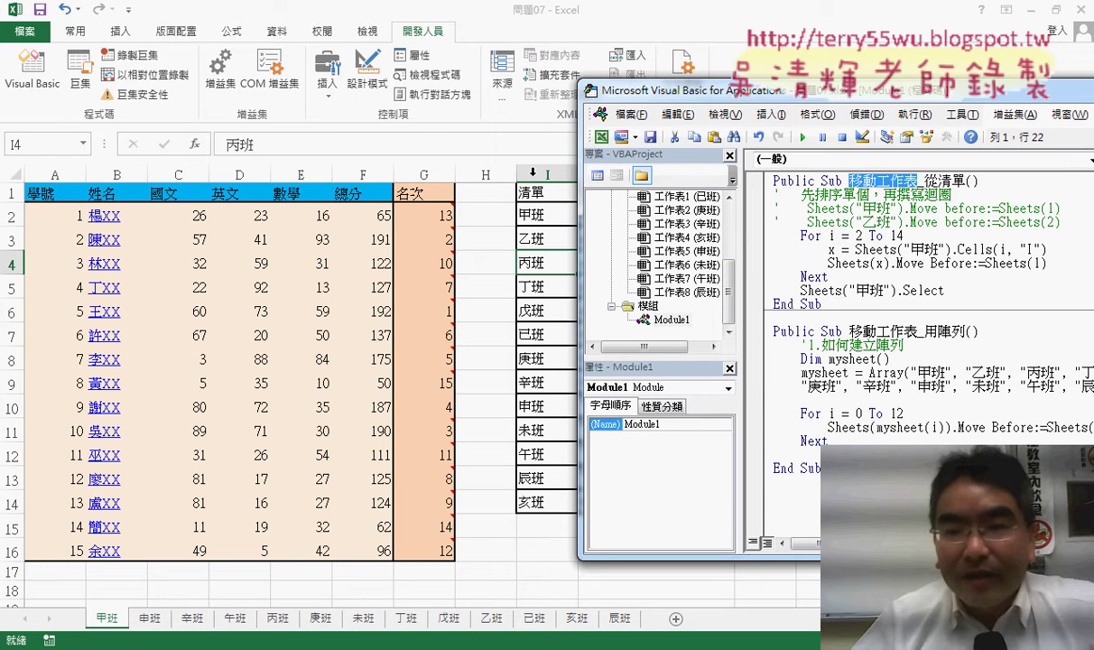
left_click_drag(686, 92, 334, 61)
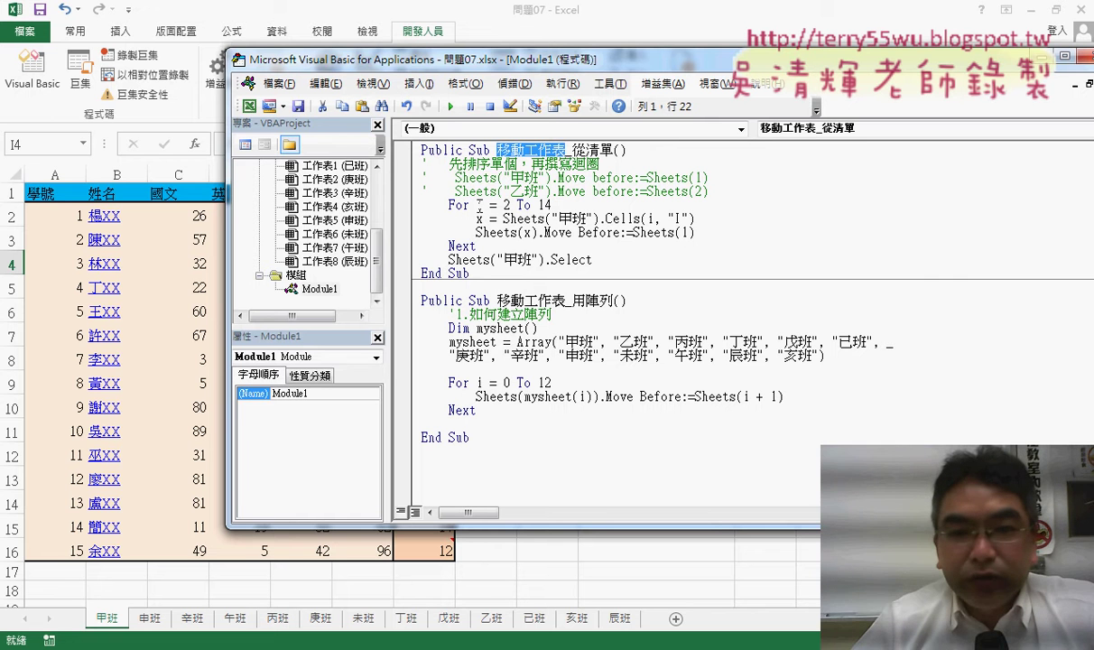
double_click(507, 205)
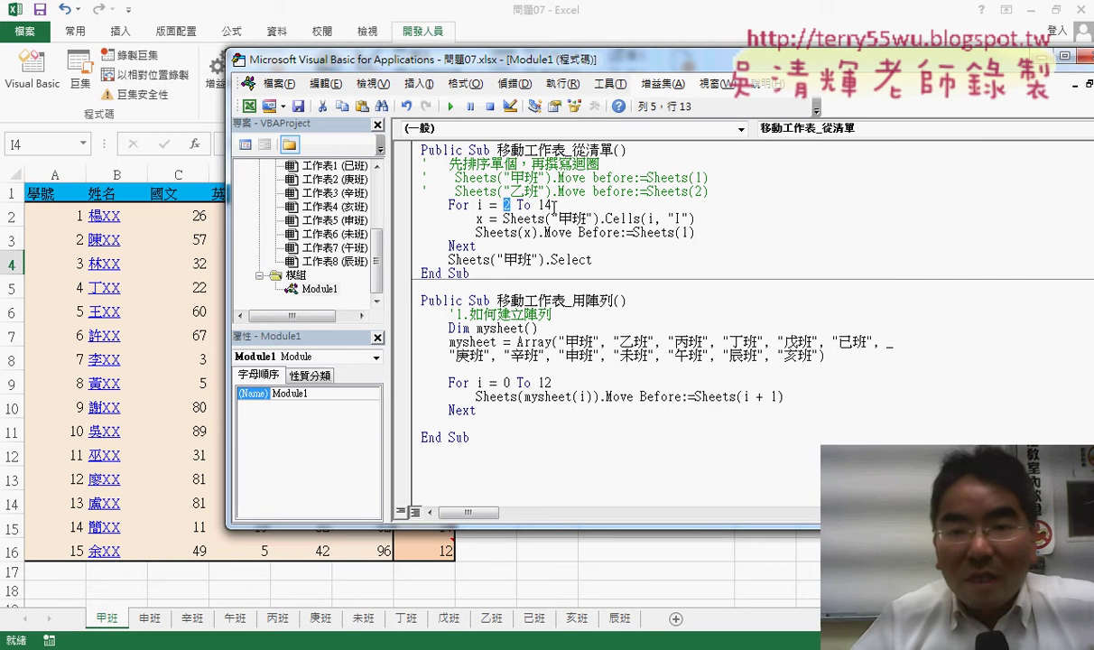
type("2")
double_click(544, 205)
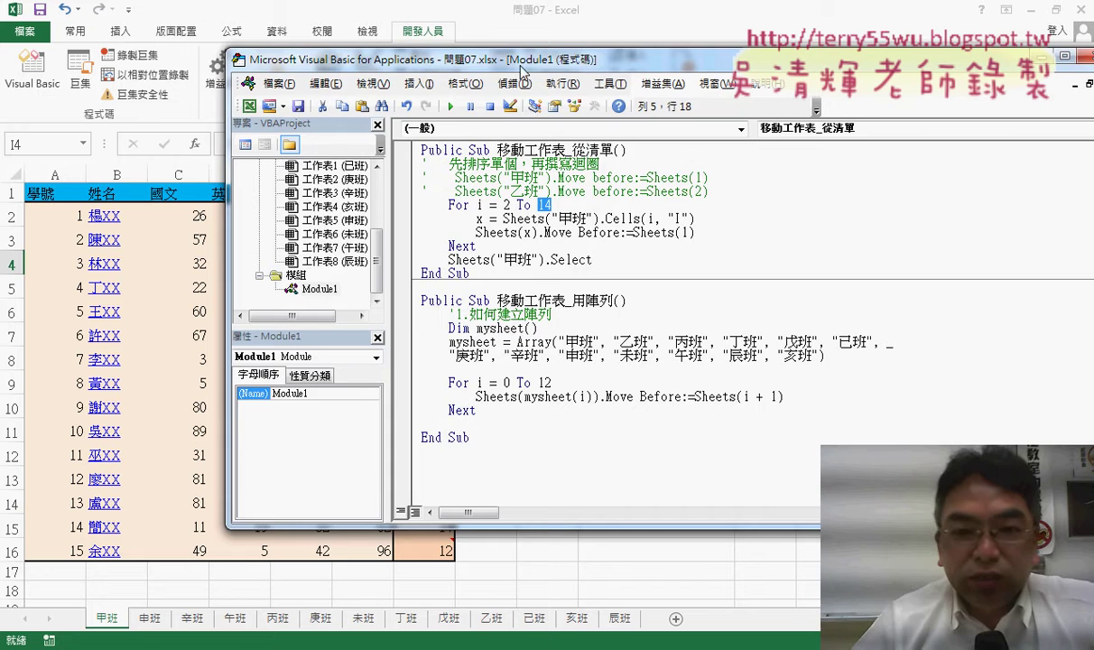
left_click_drag(521, 69, 878, 66)
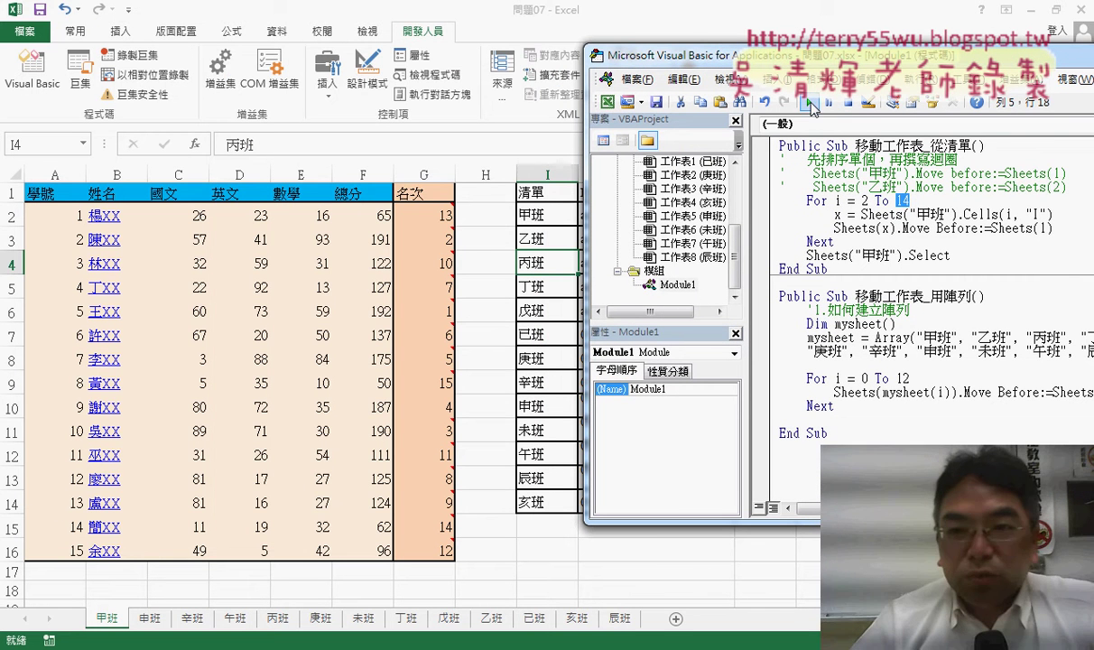
Step: Mark up x, Cells(i, "I"), Sheets("甲班") and the 甲班 tab in red, then clear it
mouse_move(686, 55)
left_mouse_down()
mouse_move(706, 69)
mouse_move(687, 73)
left_mouse_up()
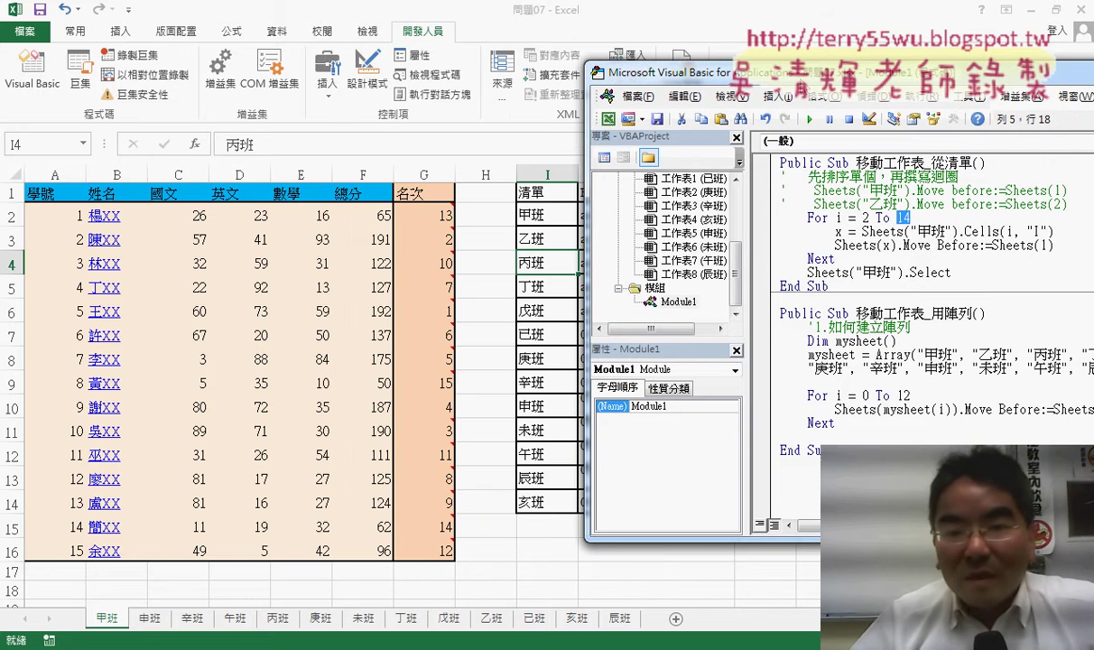
left_click(844, 231)
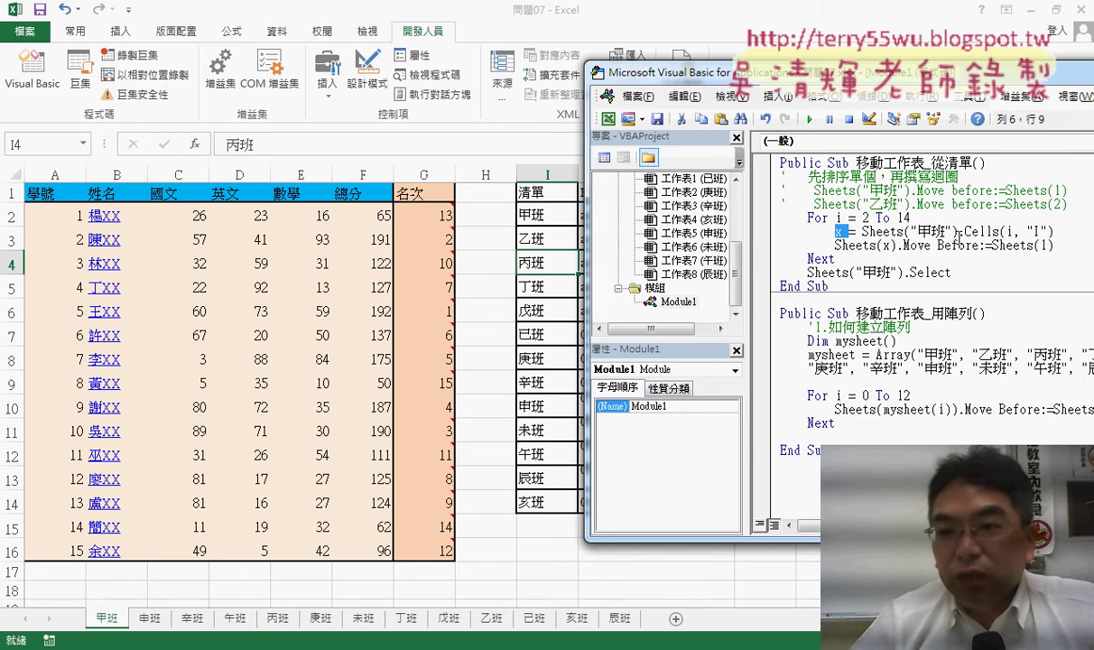
left_click_drag(964, 232, 1053, 232)
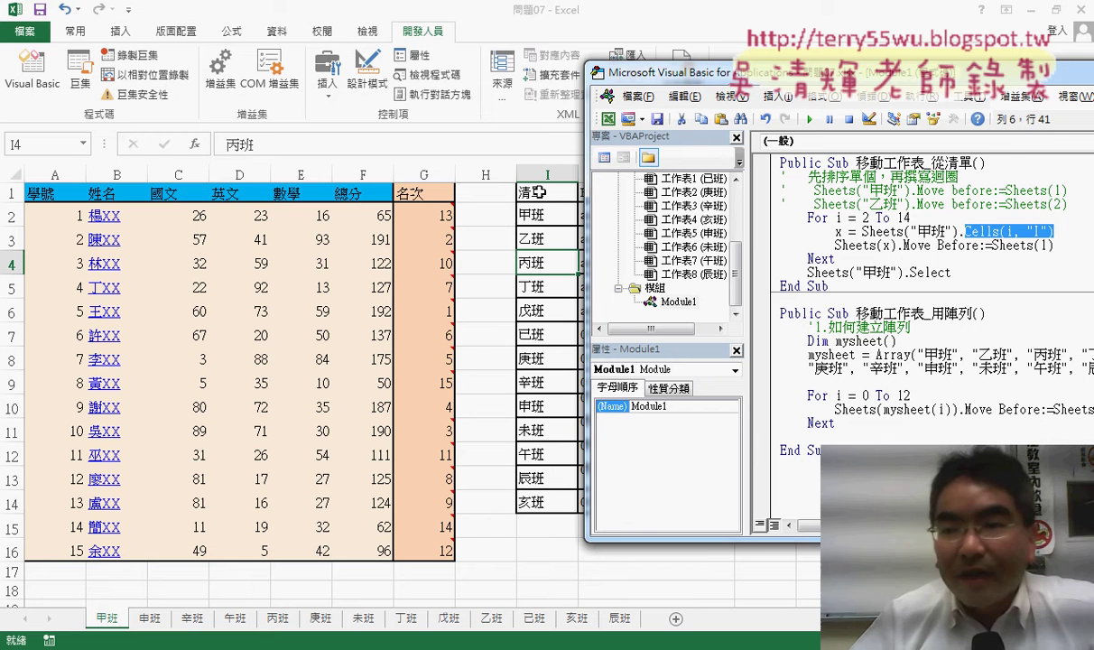
left_click_drag(862, 232, 959, 232)
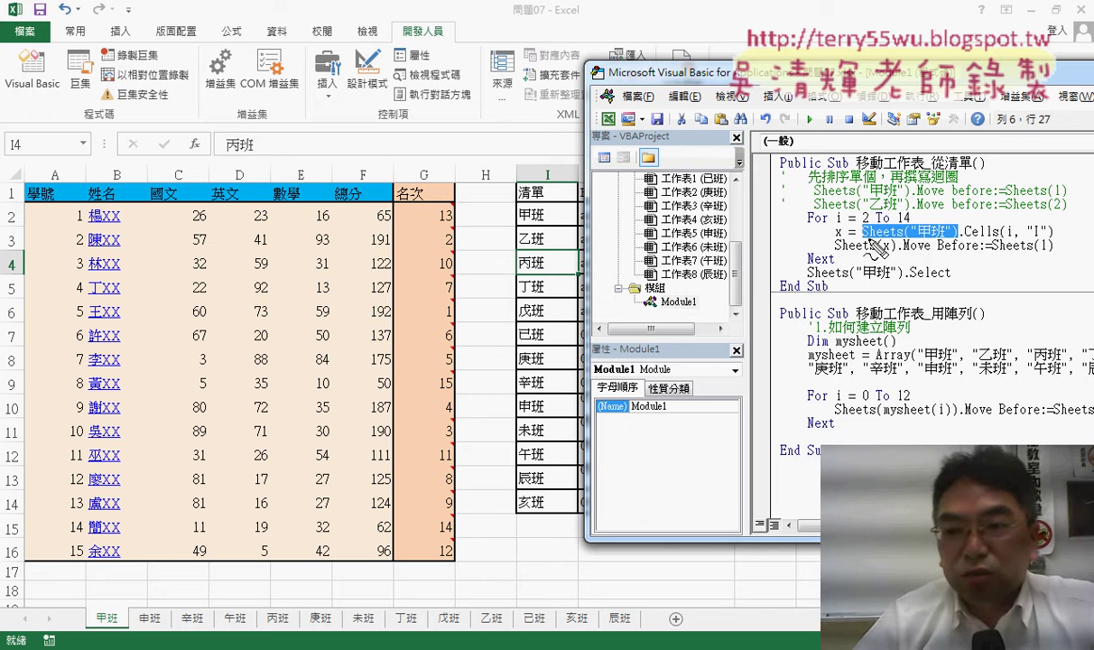
left_click_drag(862, 239, 956, 240)
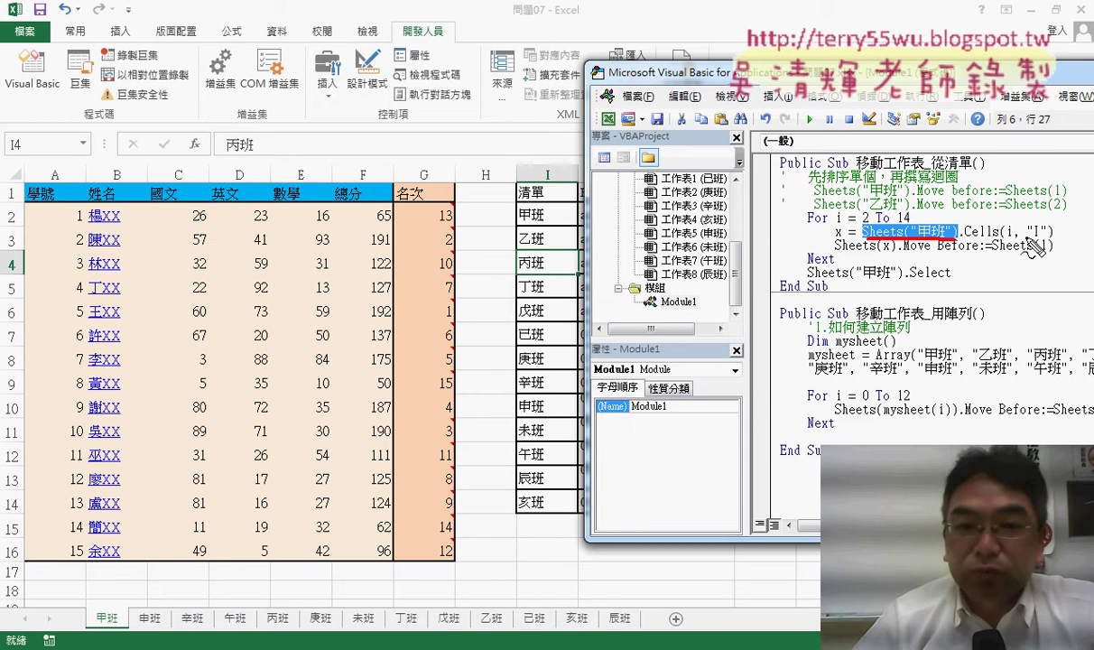
left_click_drag(109, 632, 125, 601)
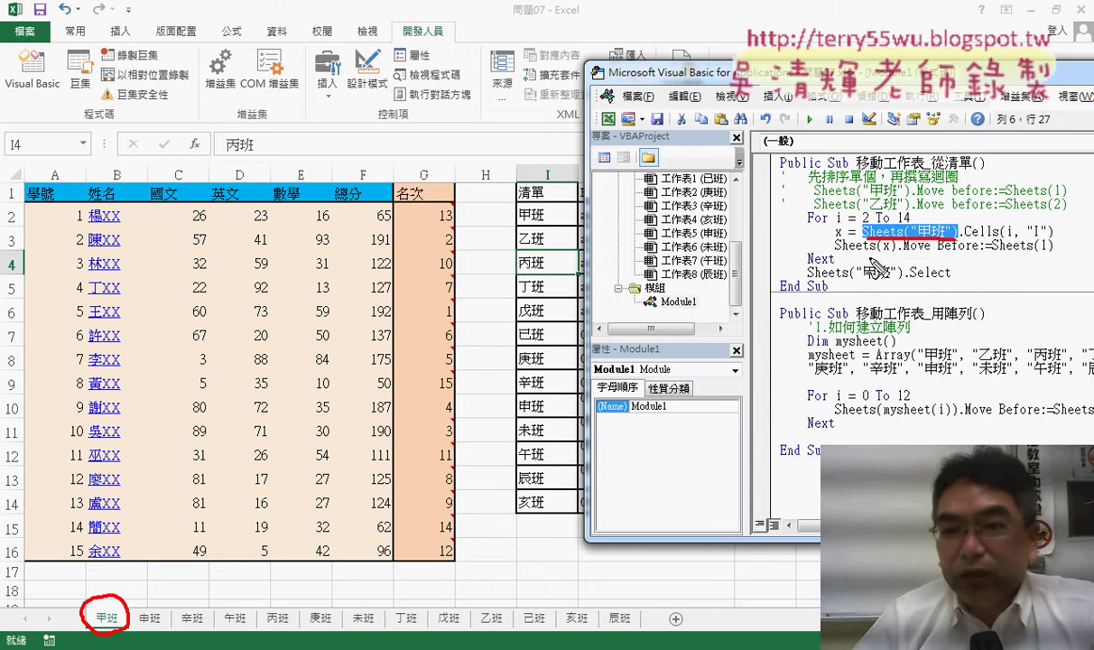
left_click_drag(815, 193, 1065, 192)
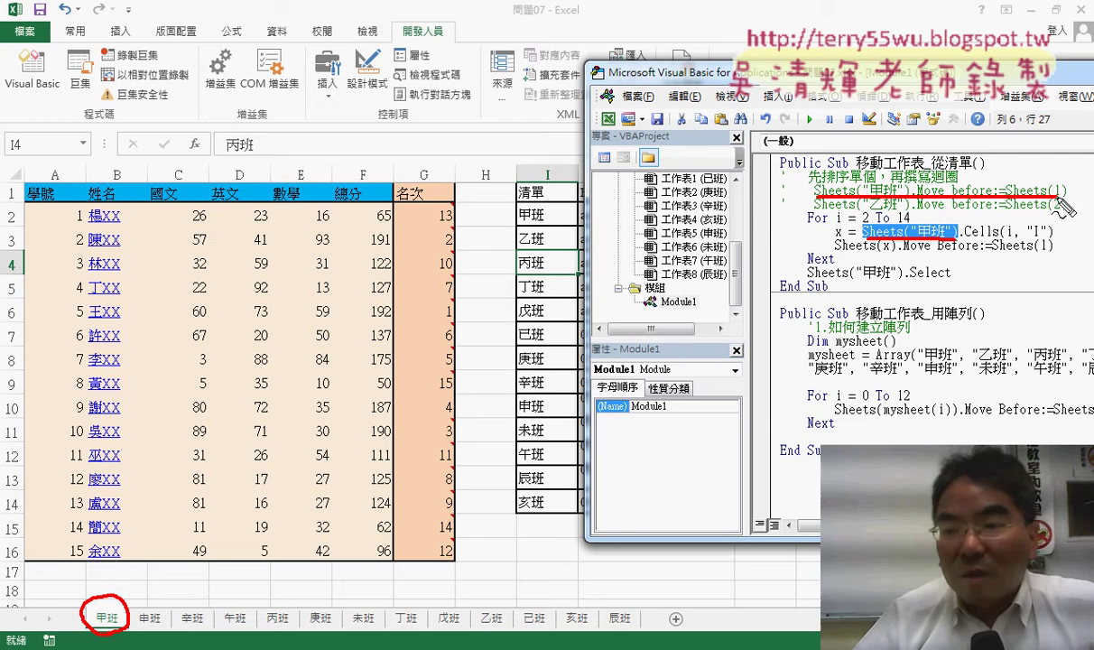
mouse_move(813, 195)
left_mouse_down()
mouse_move(828, 244)
mouse_move(883, 255)
left_mouse_up()
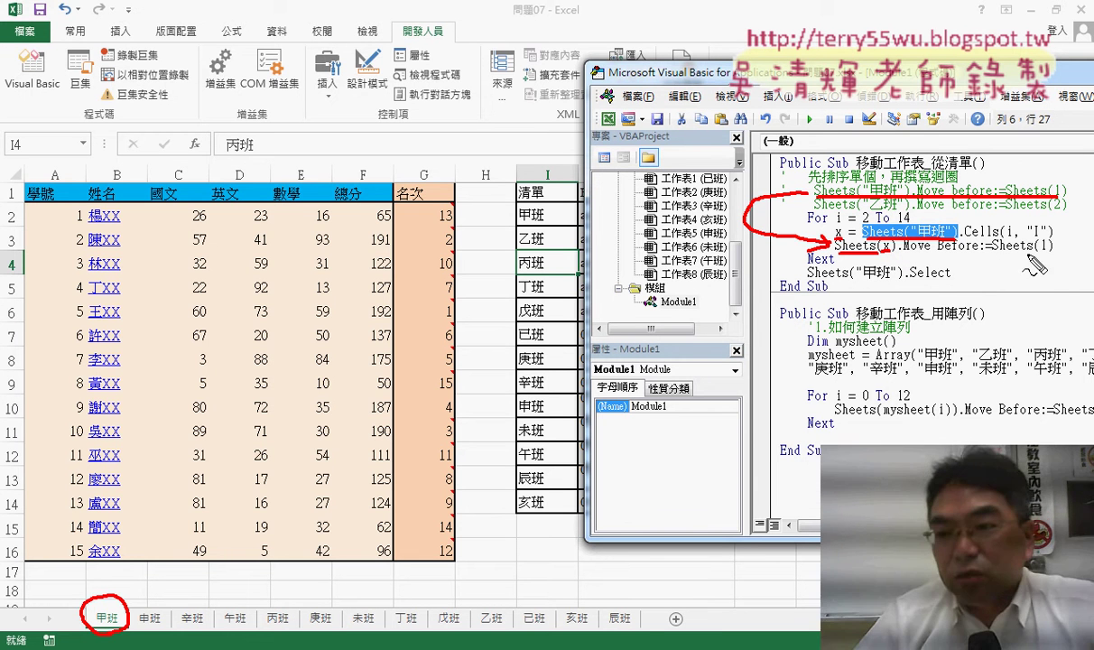
left_click(1049, 251)
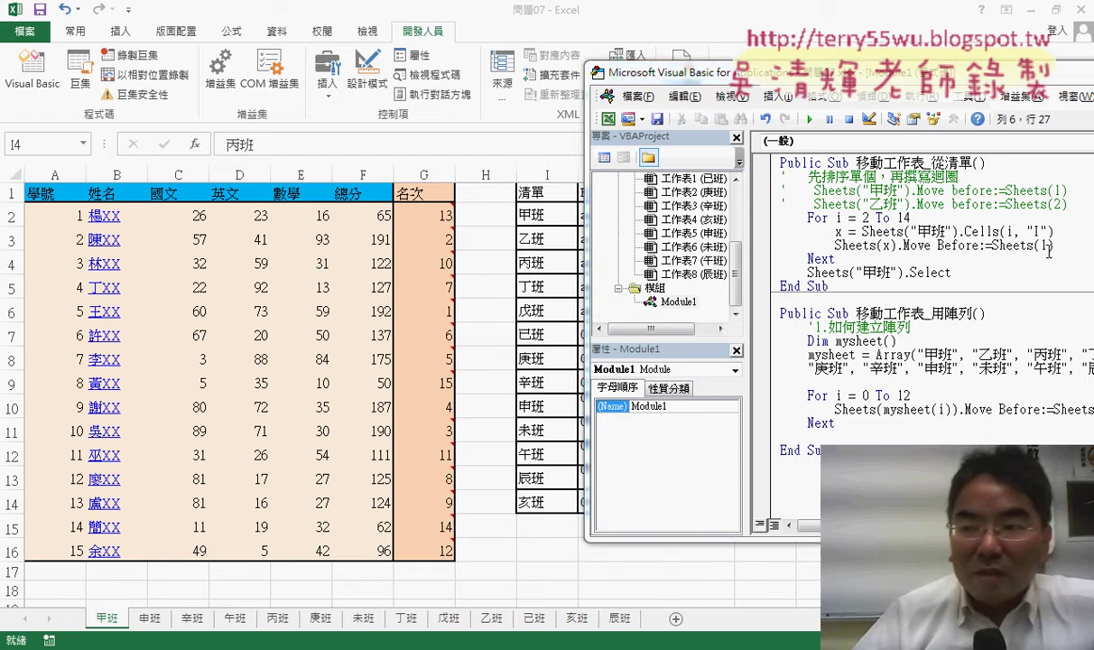
Step: Change Sheets(1) to Sheets(i) in the Move line and switch to the Google Docs notes
double_click(1043, 246)
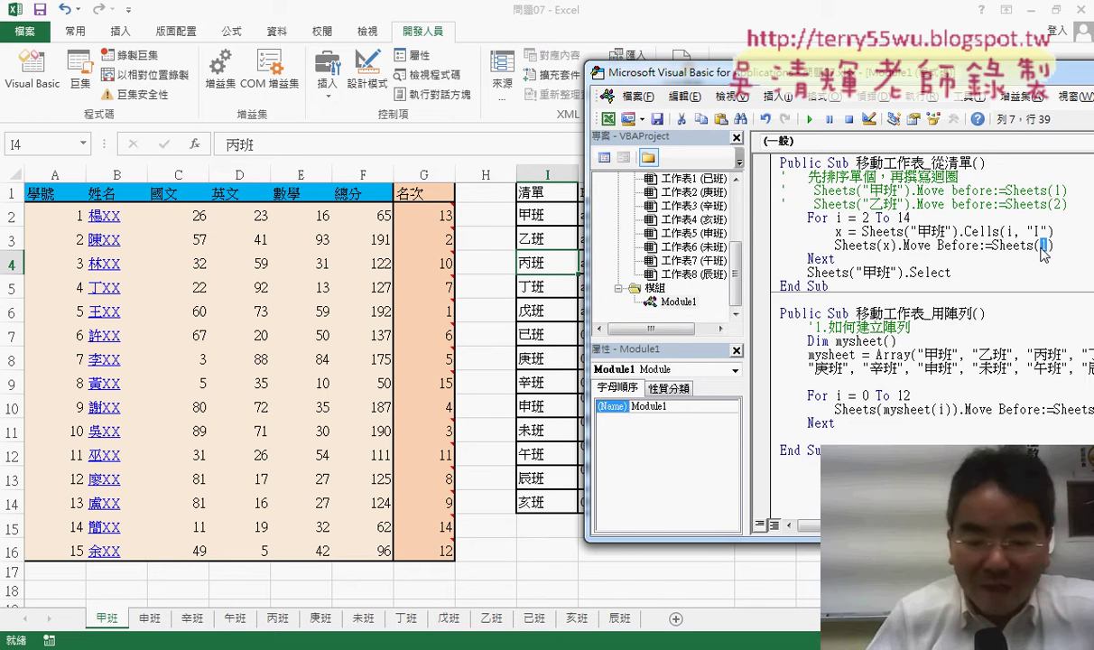
type("i")
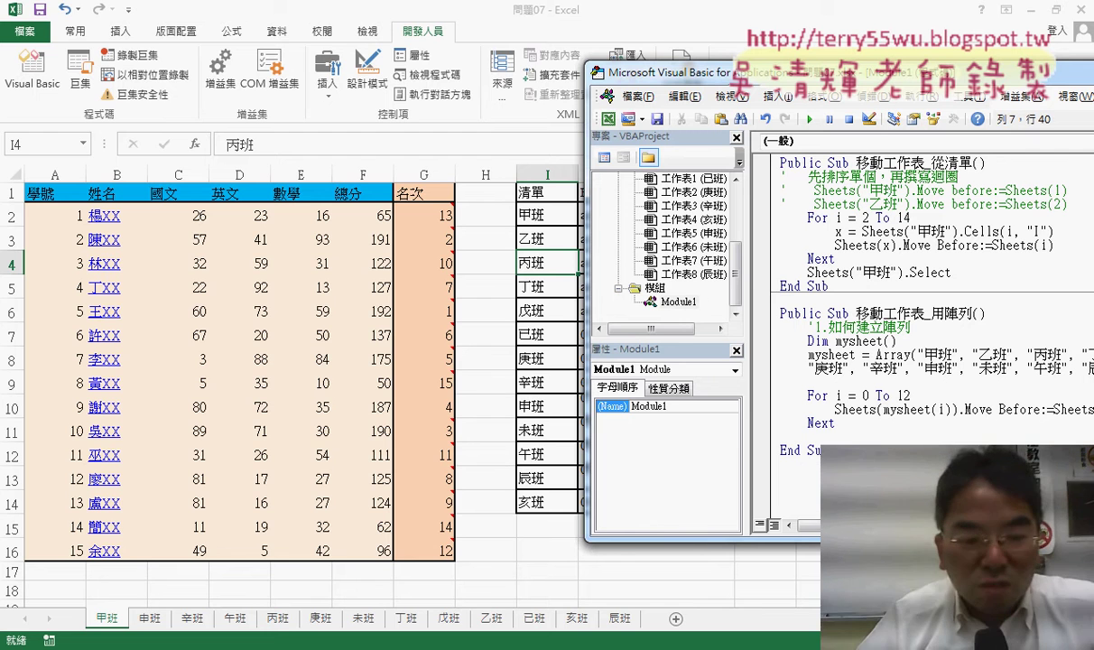
left_click(195, 587)
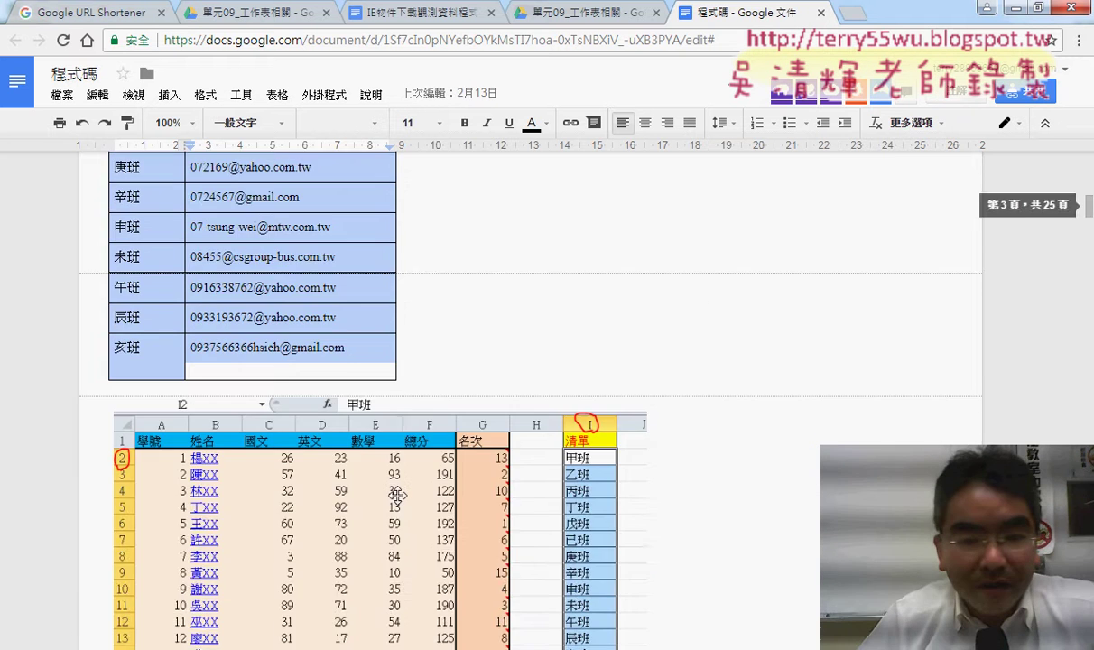
Step: Change Sheets(1) to Sheets(i) in the notes' loop line to match the macro
scroll(397, 495, "down", 6)
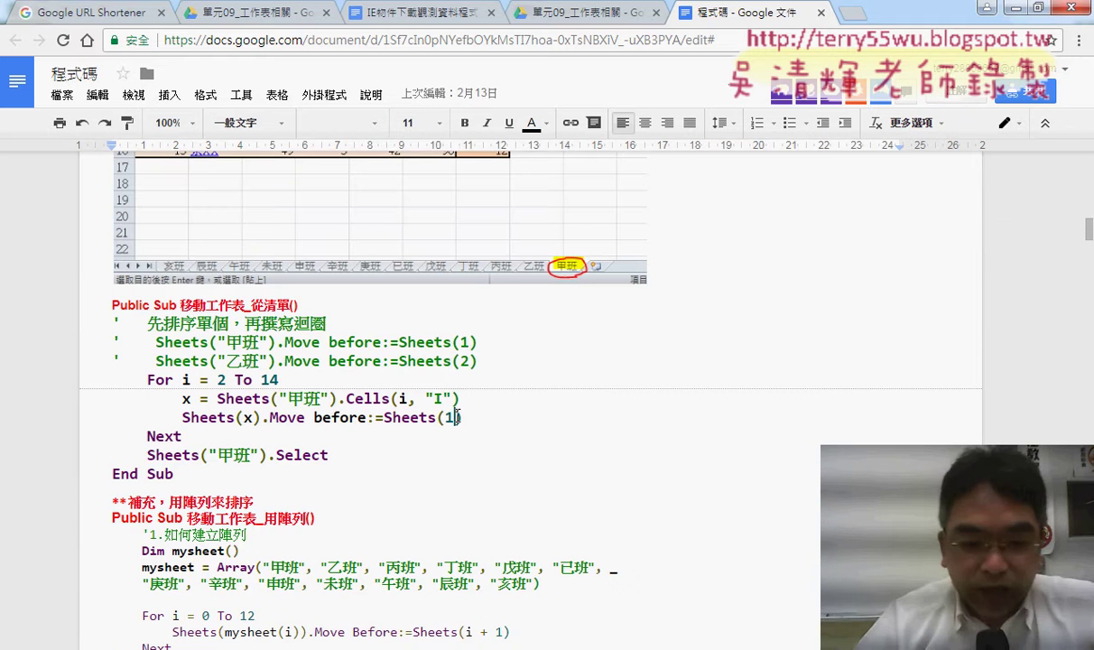
double_click(450, 417)
type("i")
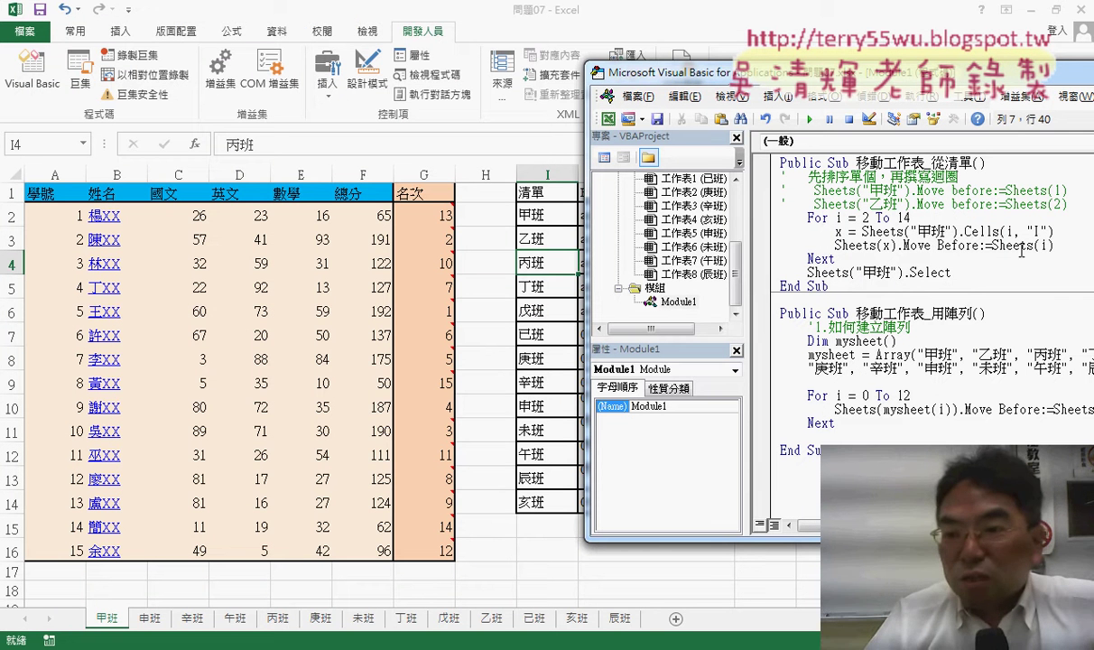
Step: Drag the 甲班 tab to after 丁班, then return to the list macro in the editor
left_click_drag(836, 259, 774, 220)
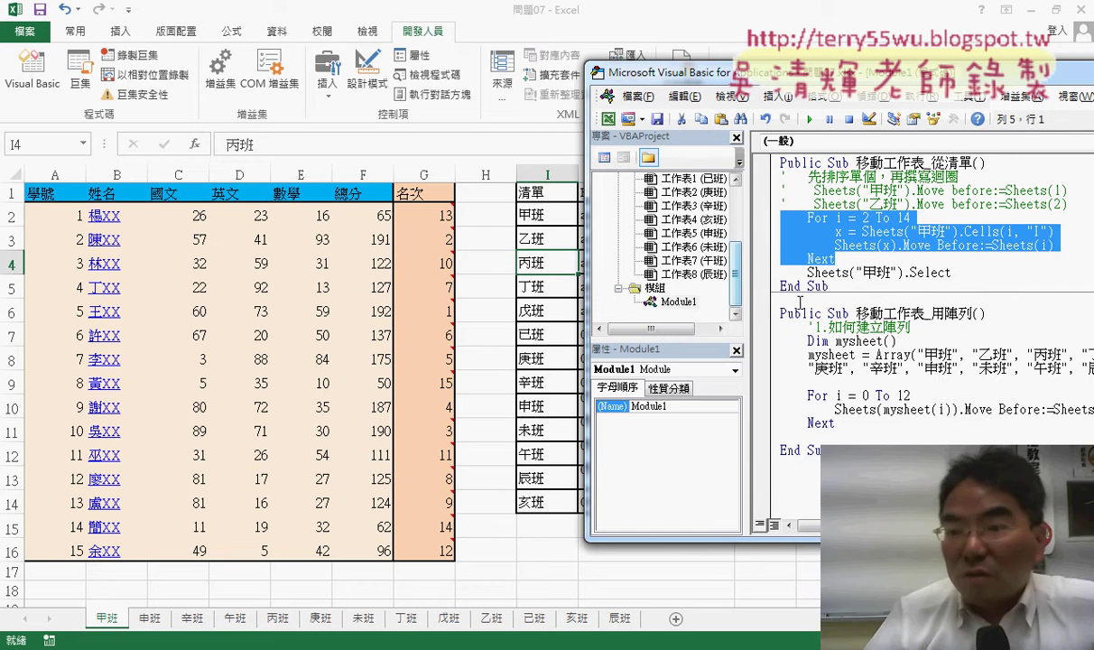
mouse_move(923, 272)
left_mouse_down()
mouse_move(952, 273)
mouse_move(809, 273)
left_mouse_up()
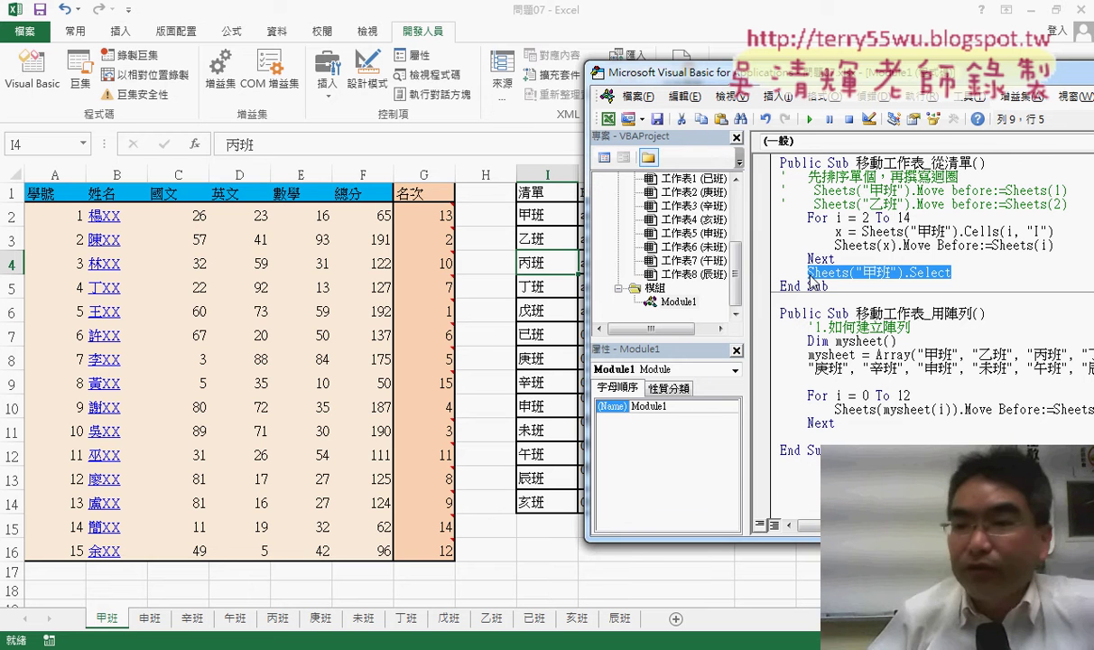
left_click(117, 614)
left_click_drag(436, 611, 424, 613)
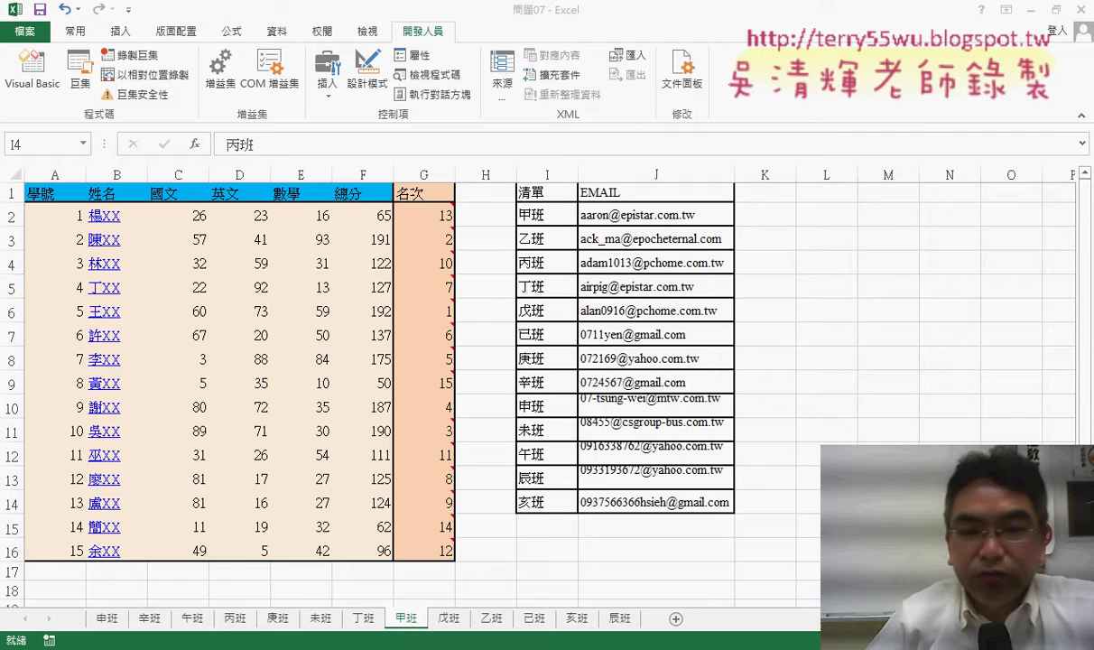
left_click(310, 541)
left_click(916, 191)
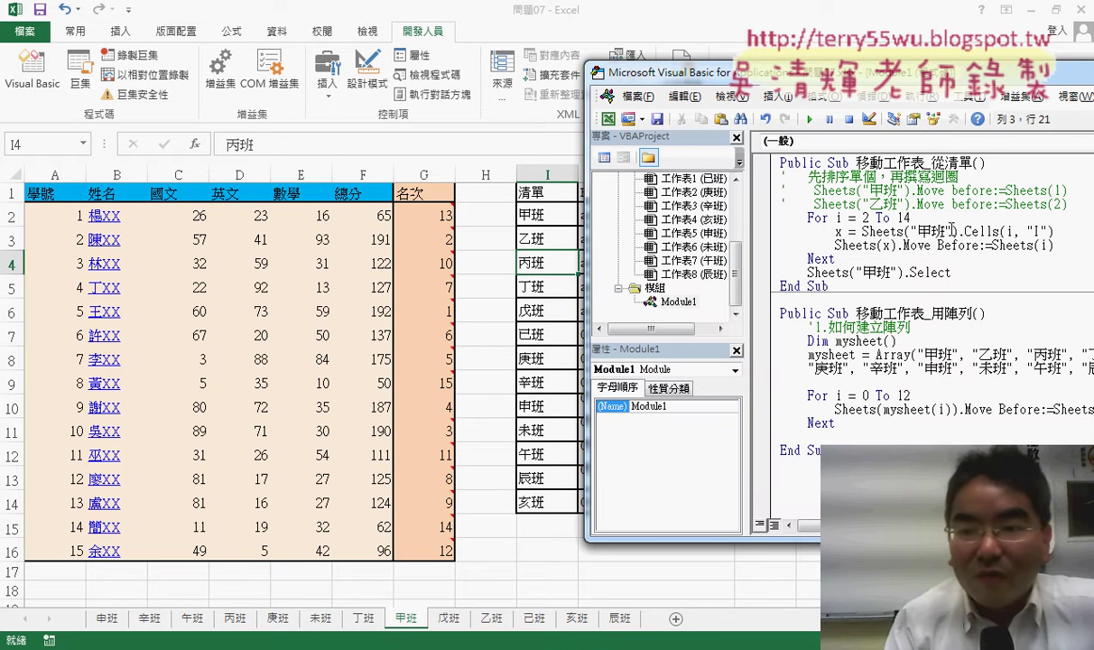
Step: Start stepping the list macro with F8 and begin editing Sheets(i) to subtract one
key("F8")
key("F8")
key("F8")
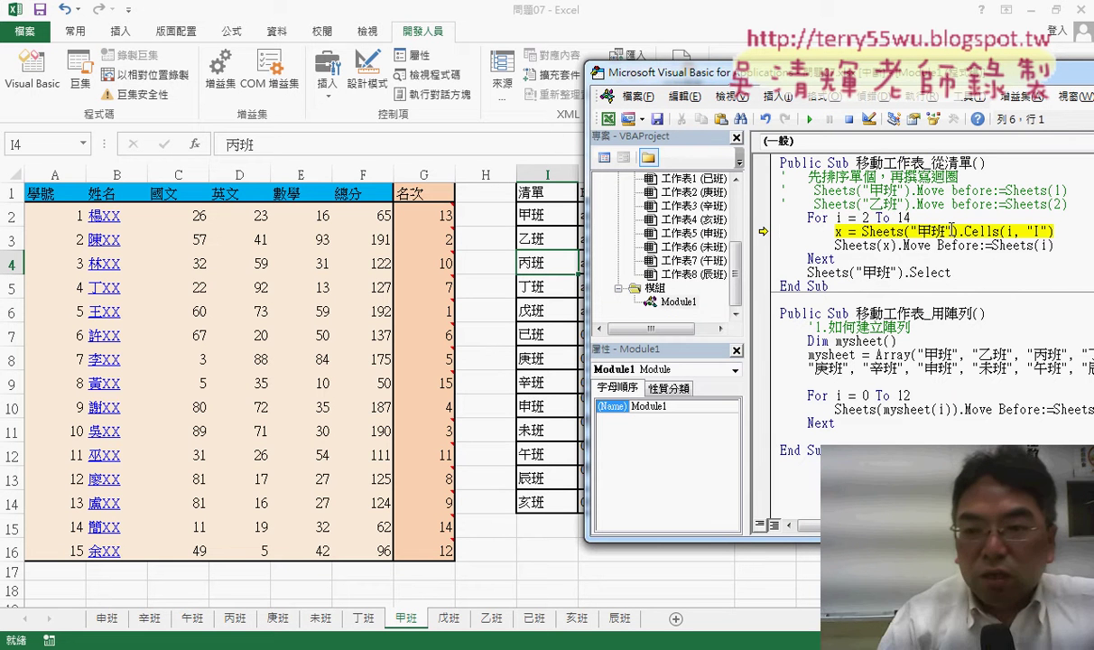
key("F8")
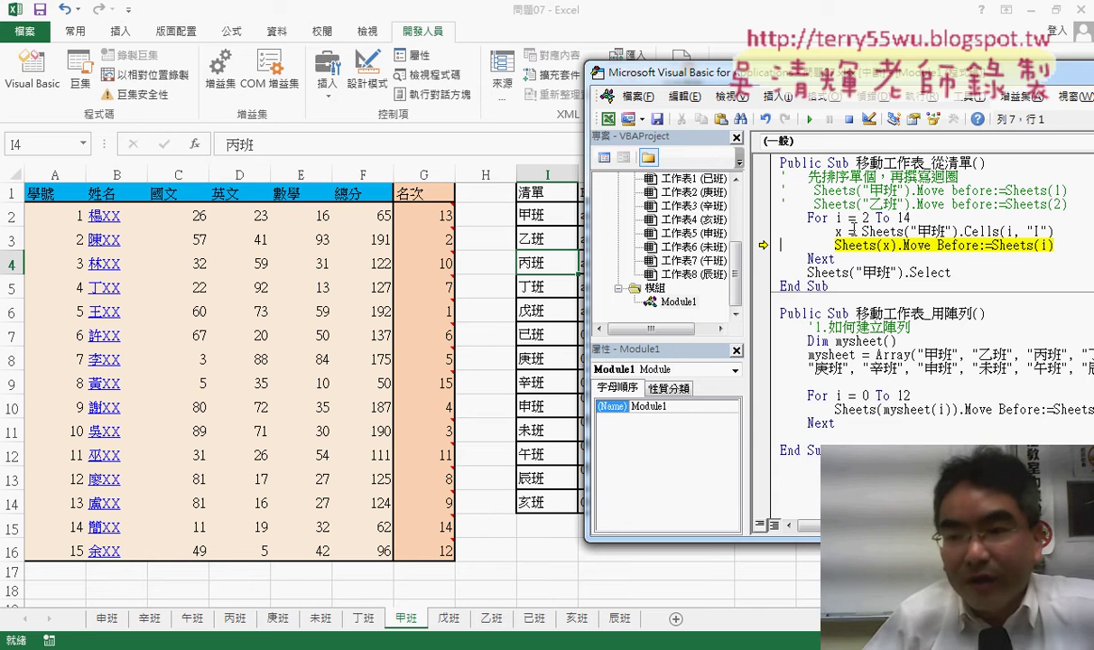
mouse_move(837, 231)
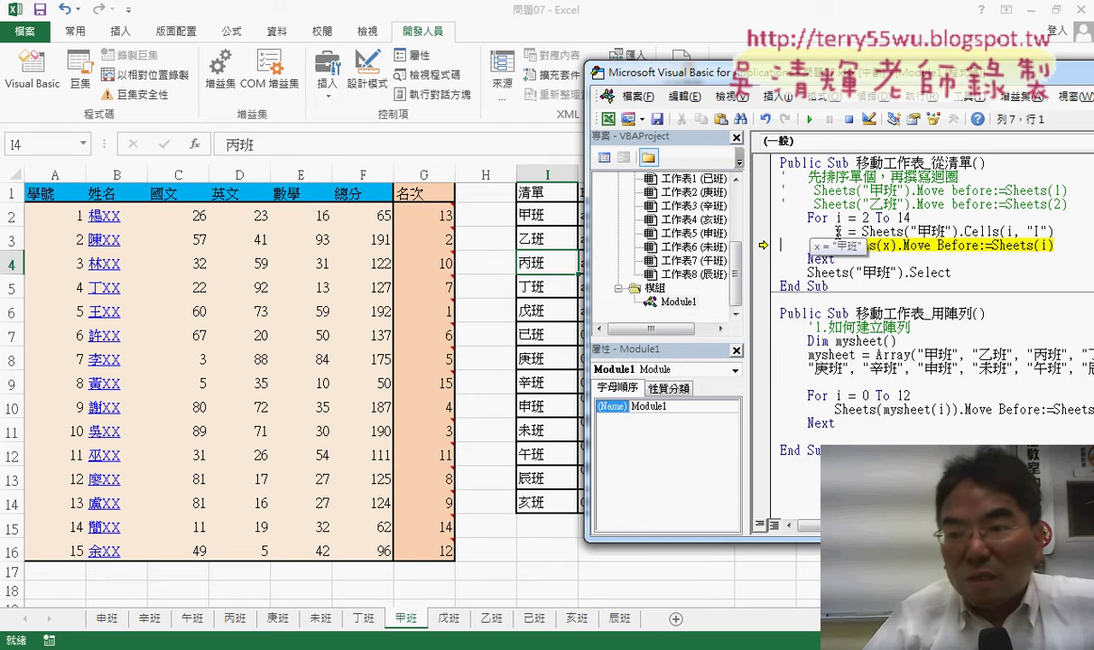
left_click(1044, 246)
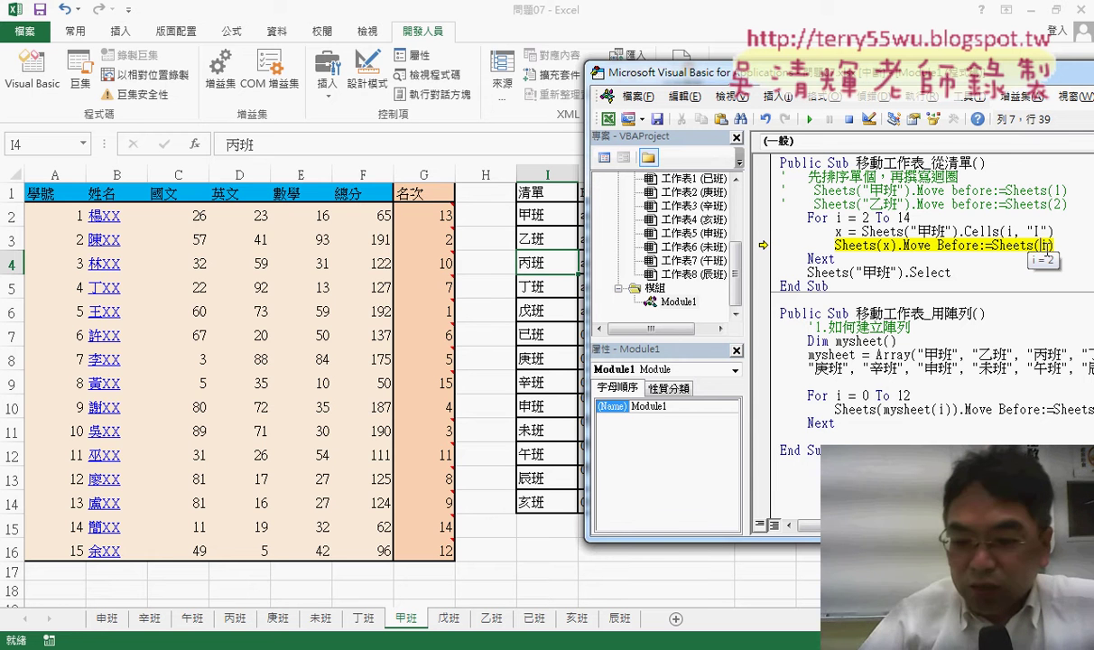
left_click(1045, 245)
type("-1")
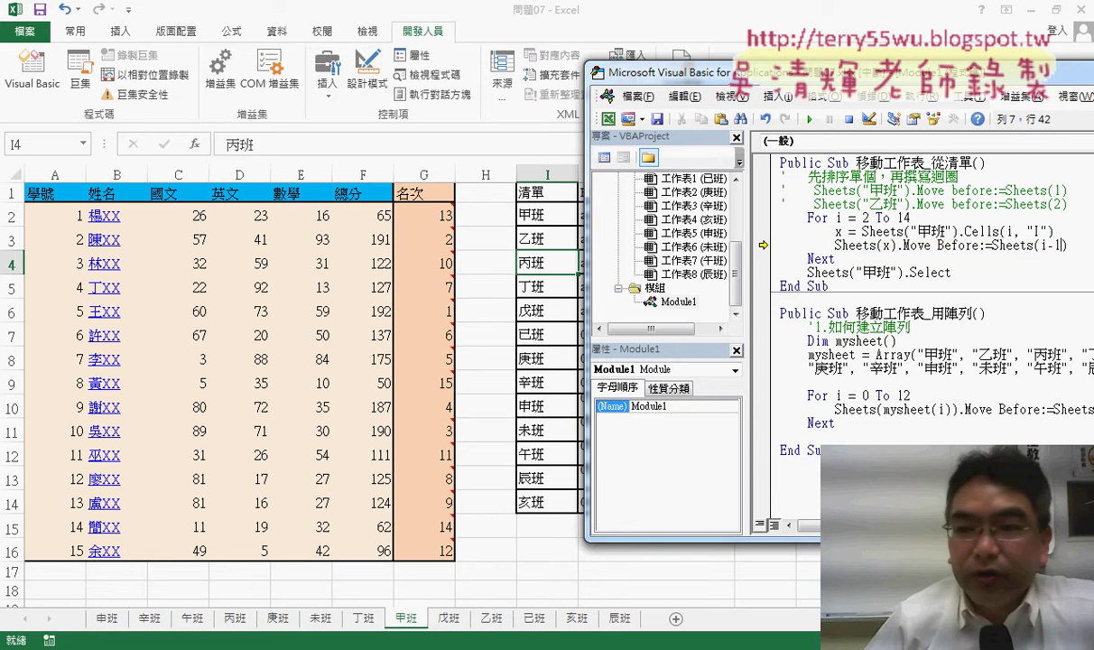
left_click(991, 305)
Step: Make the index Sheets(i - 1) and step the move that puts 甲班 first
double_click(839, 218)
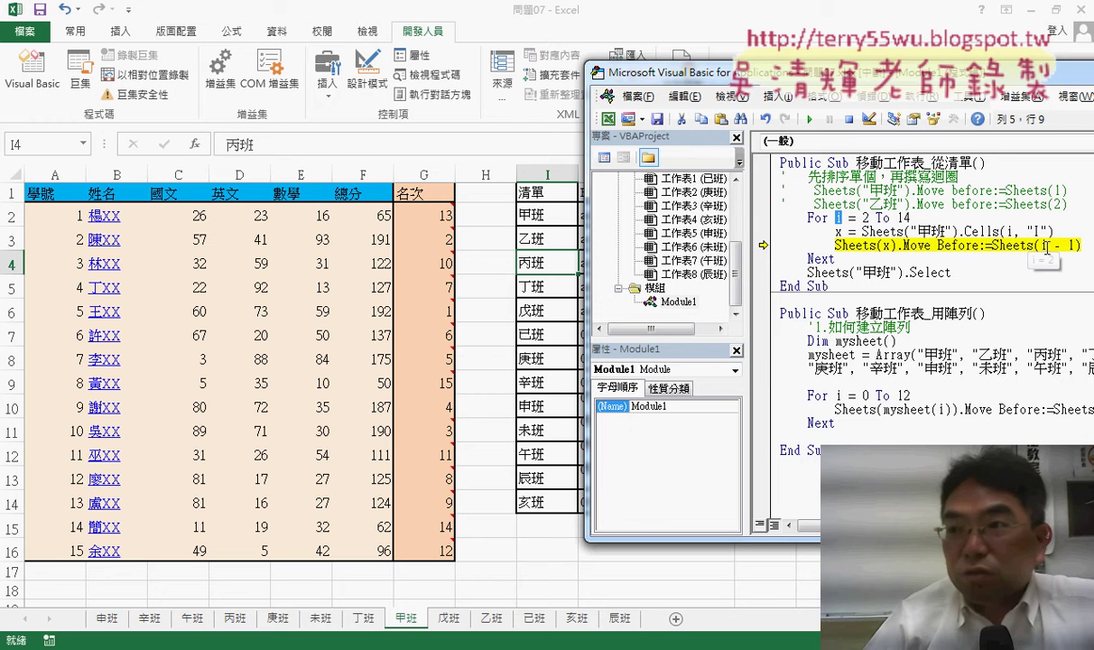
mouse_move(1045, 245)
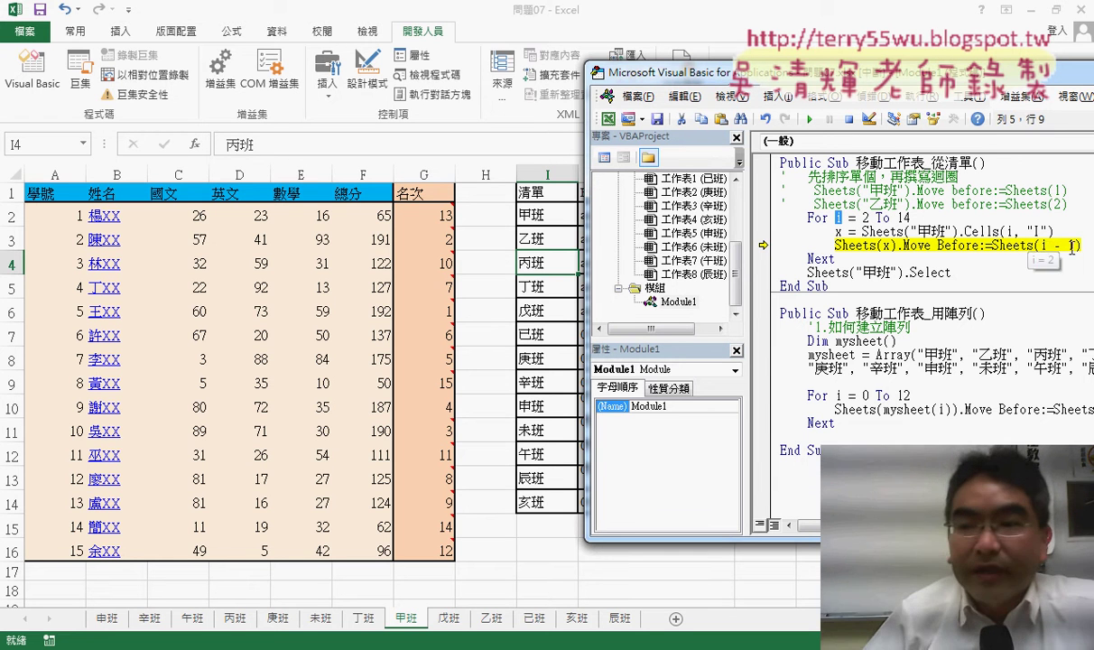
left_click_drag(1075, 245, 1047, 246)
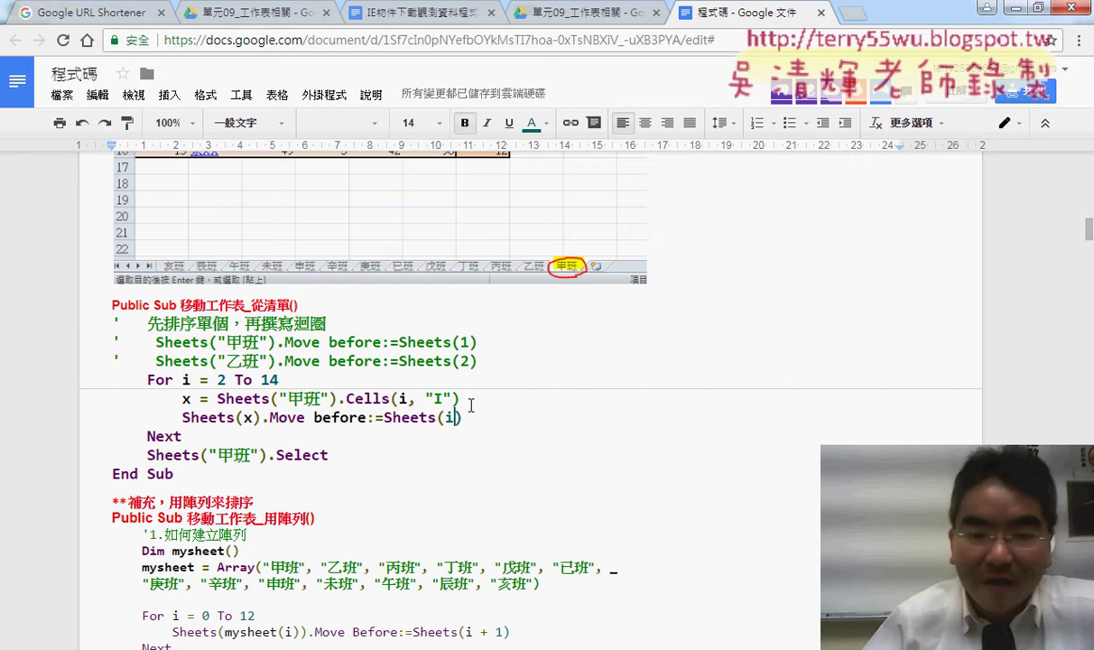
type("-1")
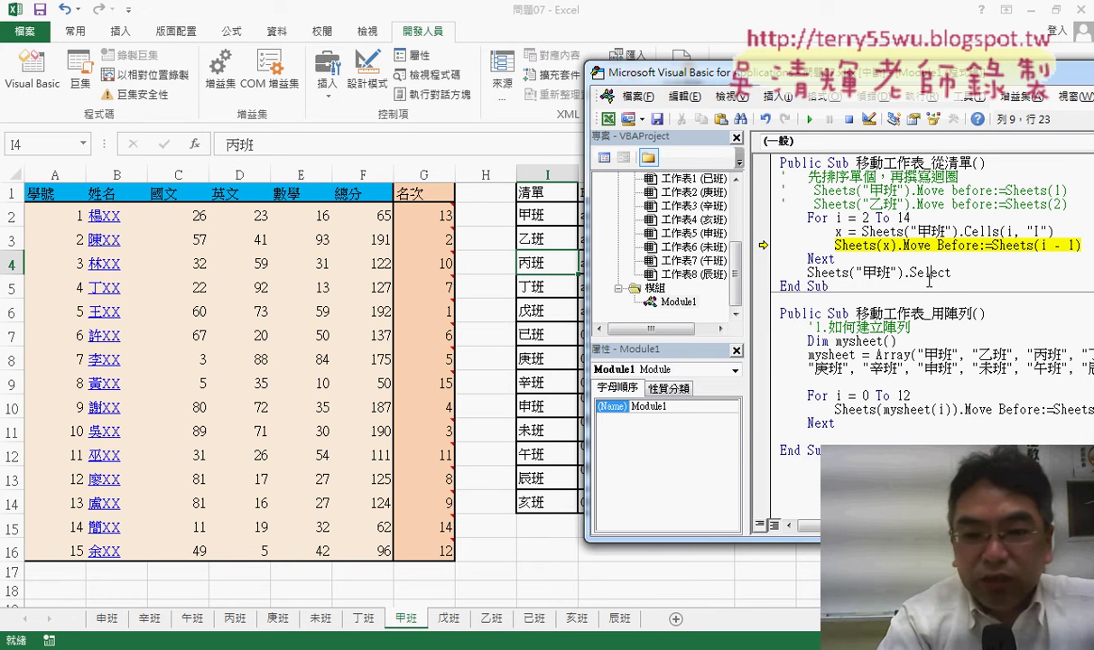
key("F8")
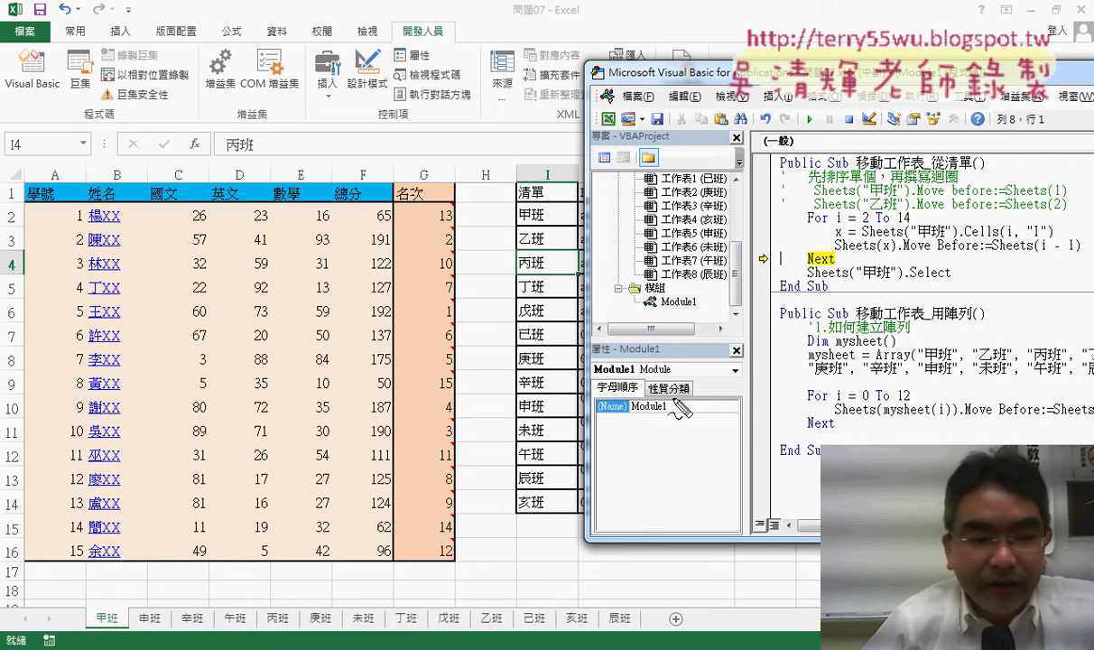
Step: Step the loop's next pass so 乙班 moves into second place
left_click_drag(100, 602, 119, 644)
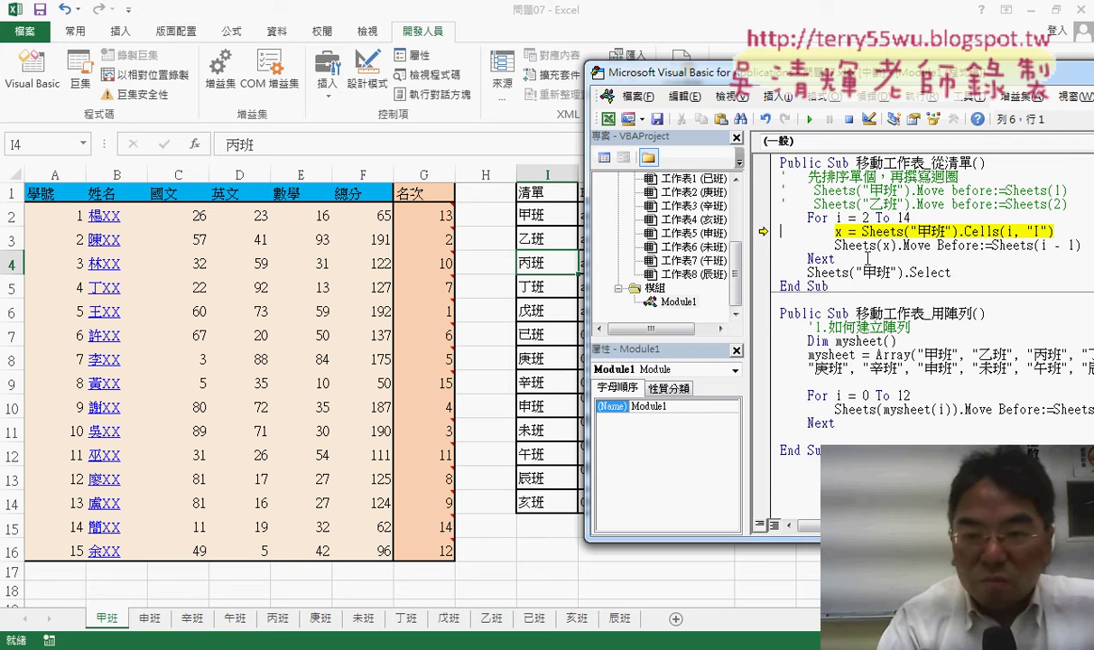
key("F8")
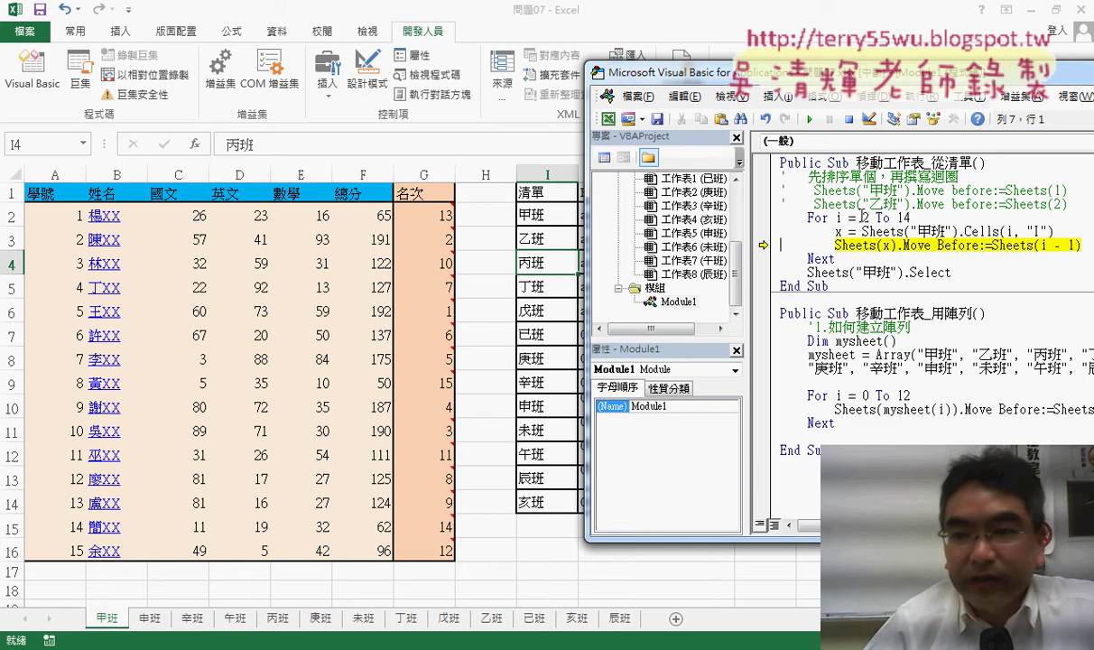
mouse_move(838, 232)
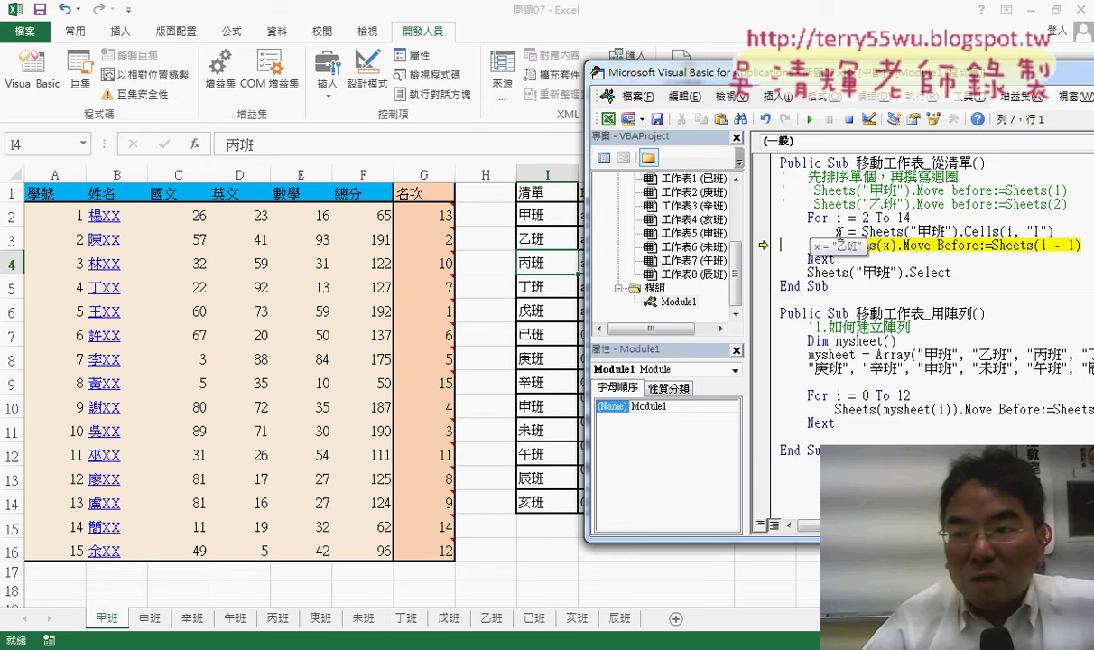
mouse_move(1042, 244)
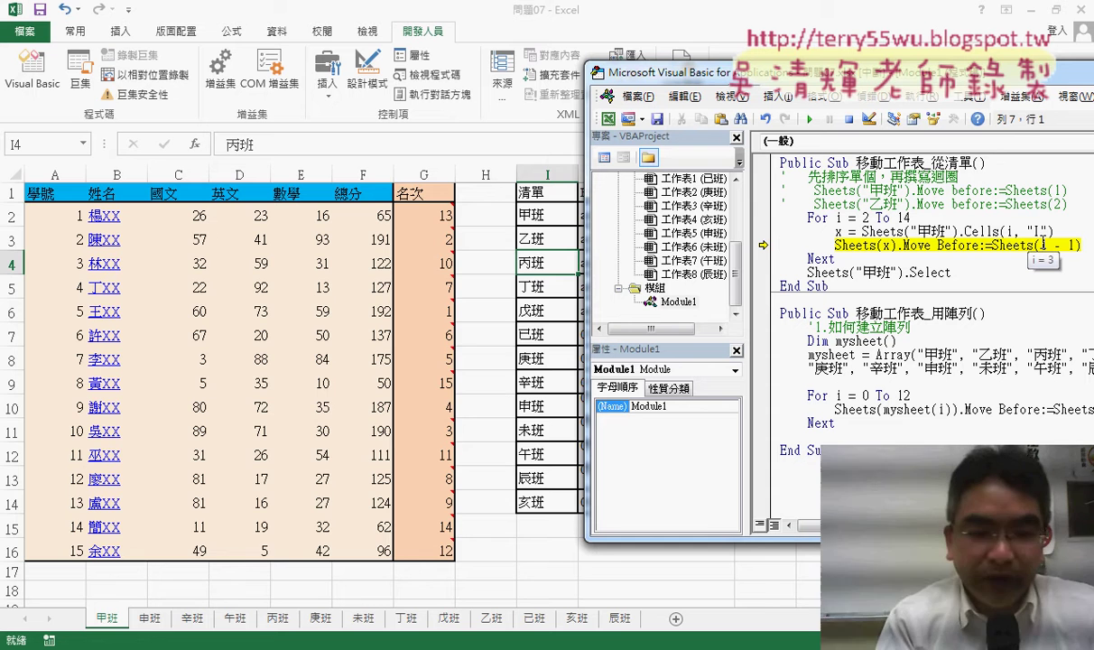
key("F8")
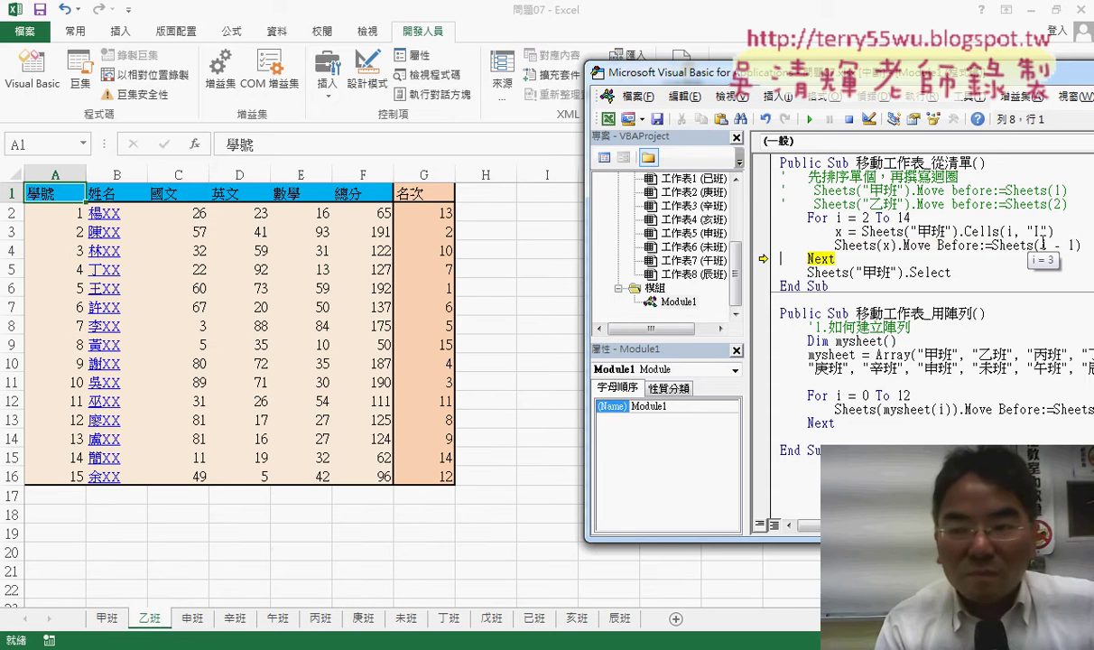
key("F8")
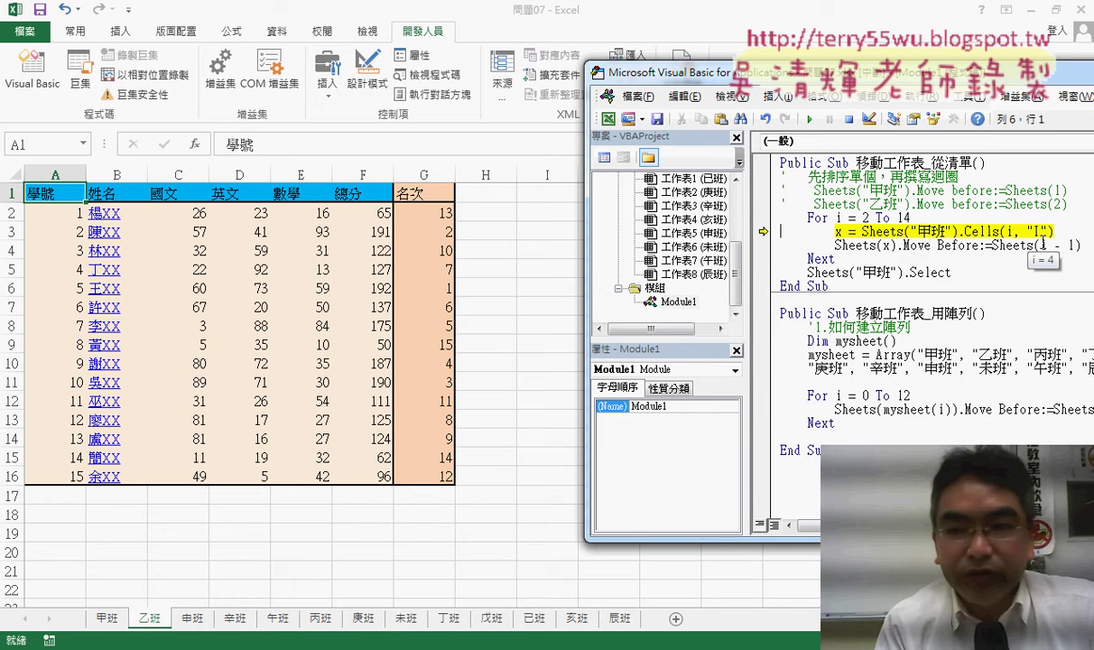
Step: Step through the remaining passes, placing 丙班 through 辰班, until the macro ends
key("F8")
key("F8")
key("F8")
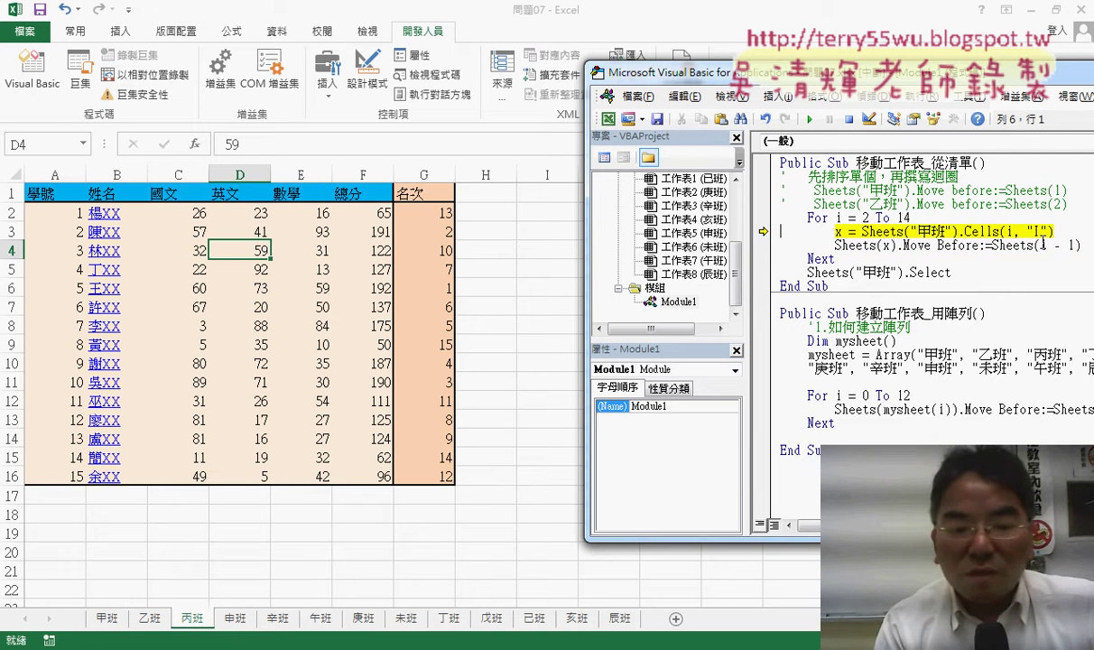
key("F8")
key("F8")
key("F8")
key("F8")
key("F8")
key("F8")
key("F8")
key("F8")
key("F8")
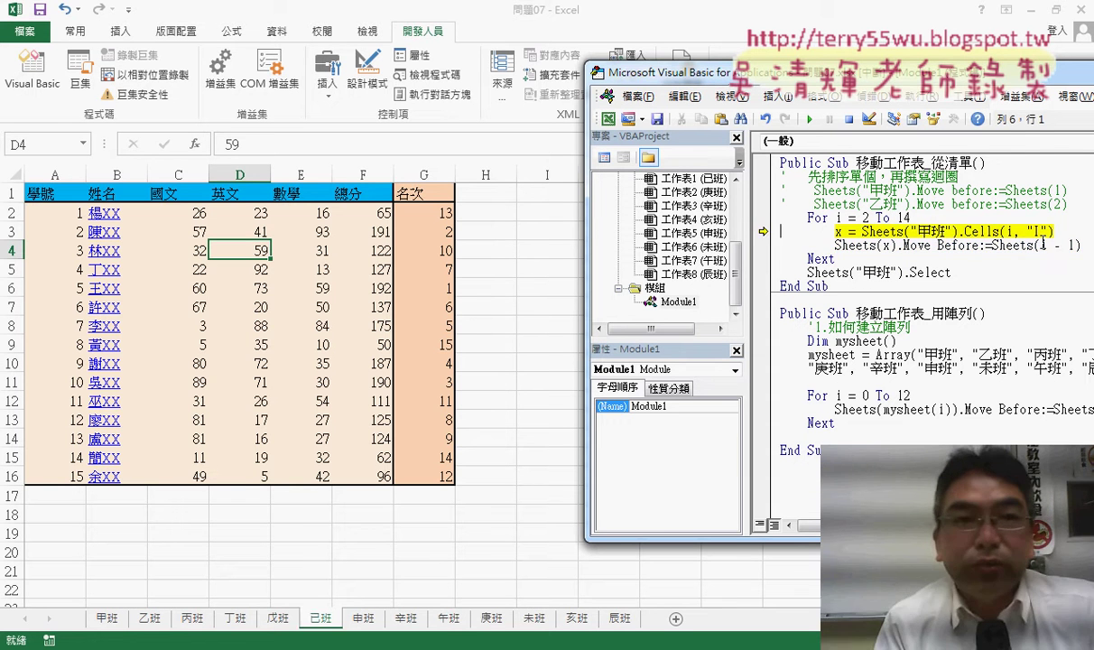
key("F8")
key("F8")
key("F8")
key("F8")
key("F8")
key("F8")
key("F8")
key("F8")
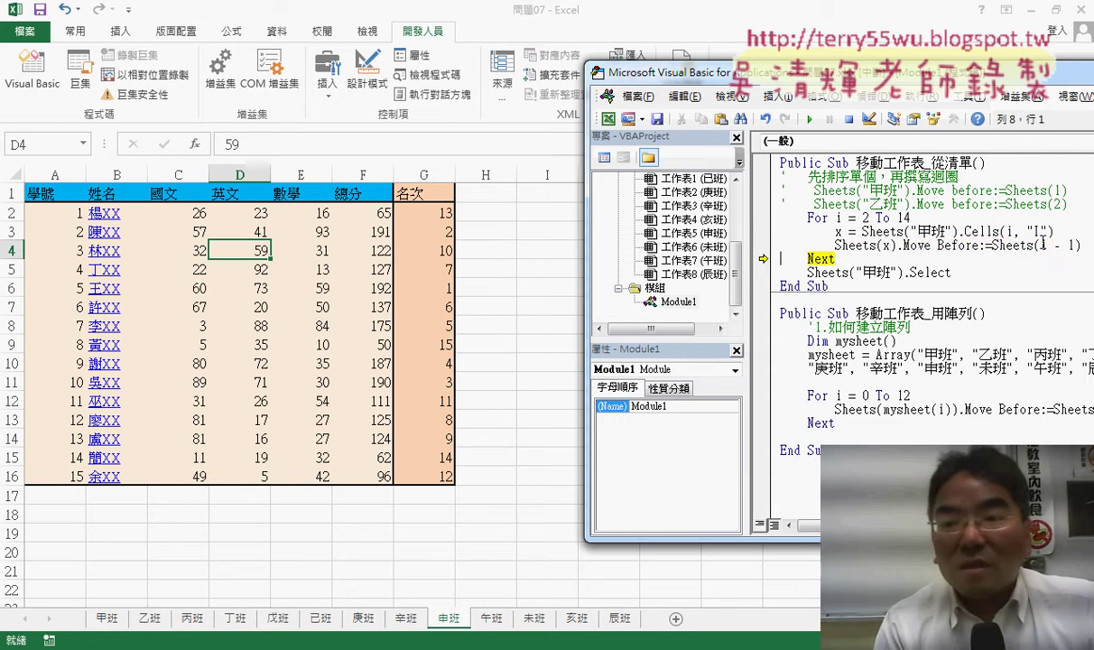
key("F8")
key("F8")
key("F8")
key("F8")
key("F8")
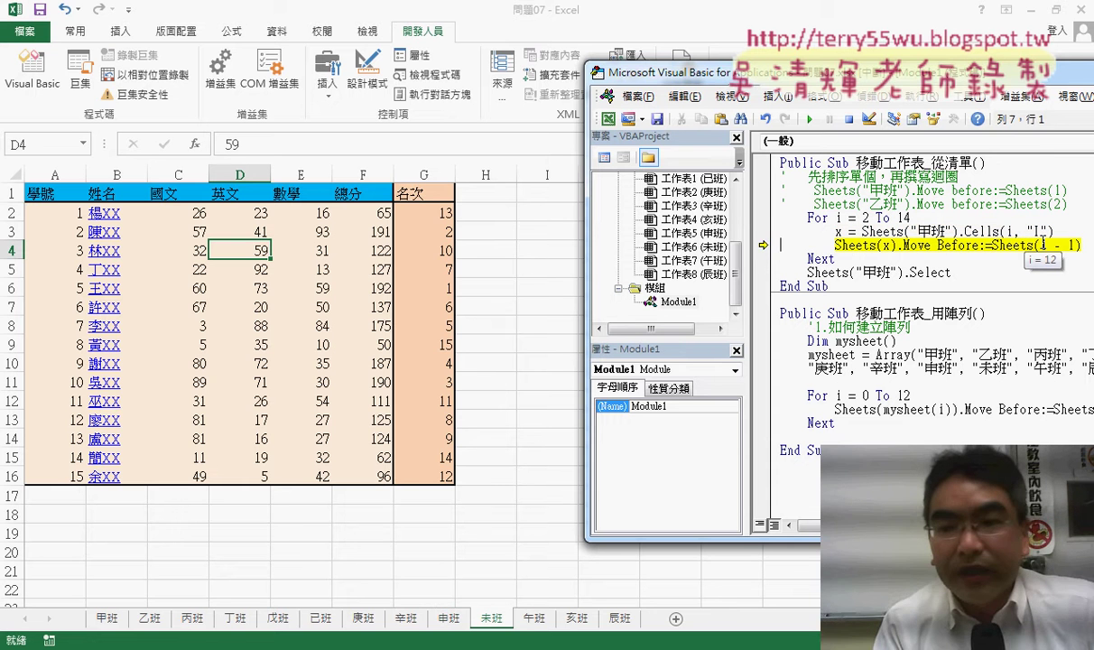
key("F8")
key("F8")
key("F8")
key("F8")
key("F8")
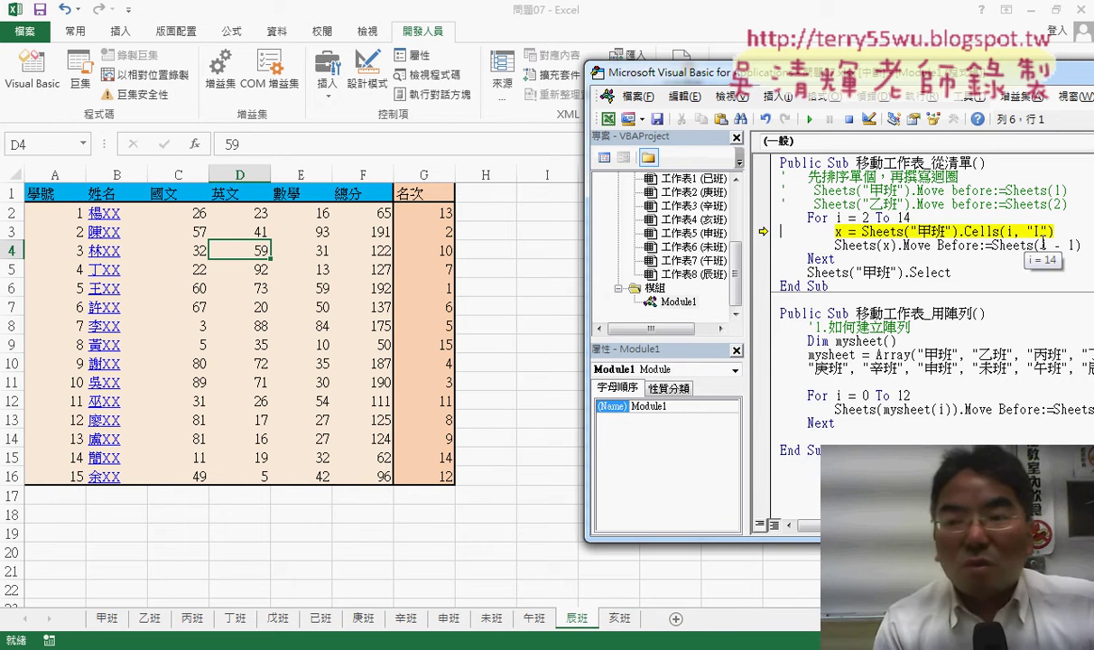
key("F8")
key("F8")
key("F8")
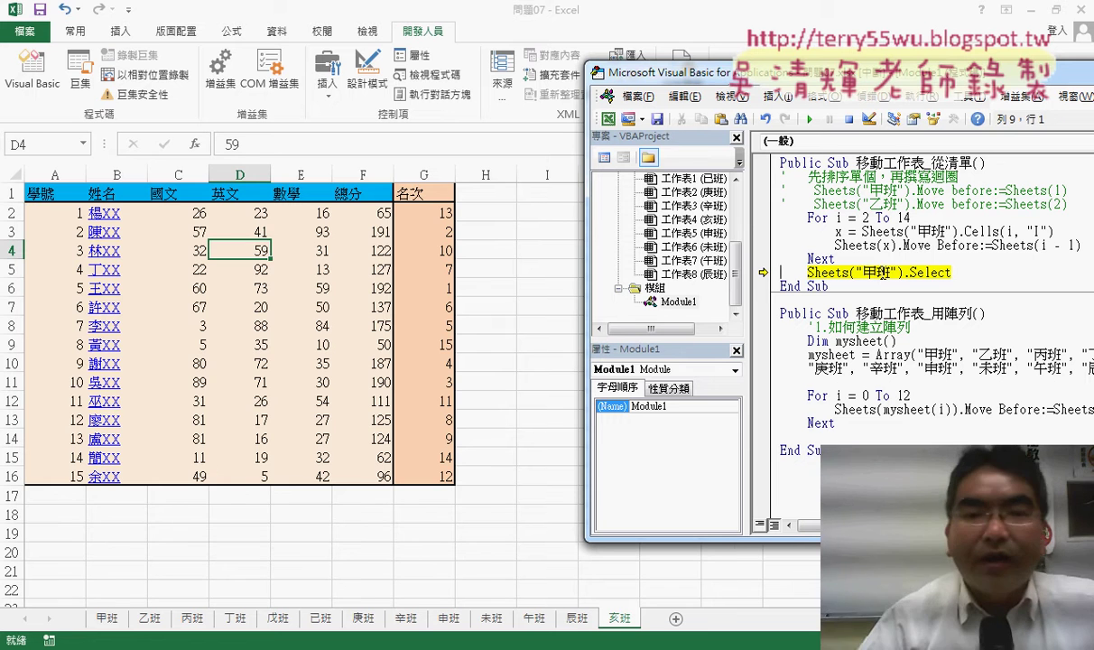
key("F8")
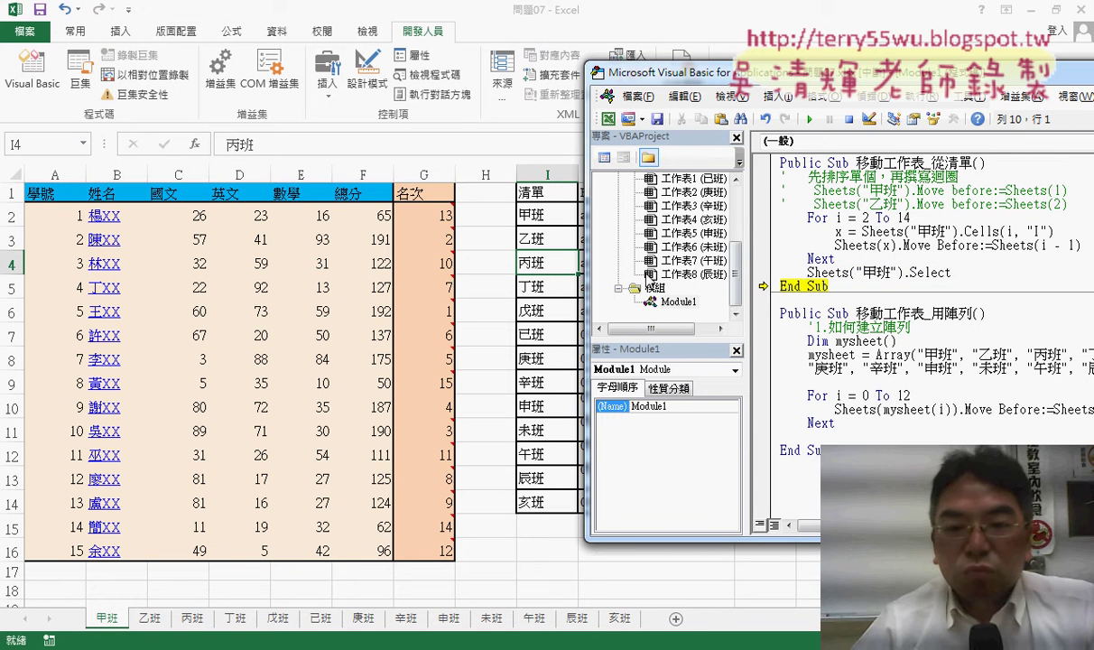
Step: Narrow the VBA editor, pen-circle the 清單 list and class tabs, clear the marks, and shift the editor left
left_click_drag(586, 270, 647, 272)
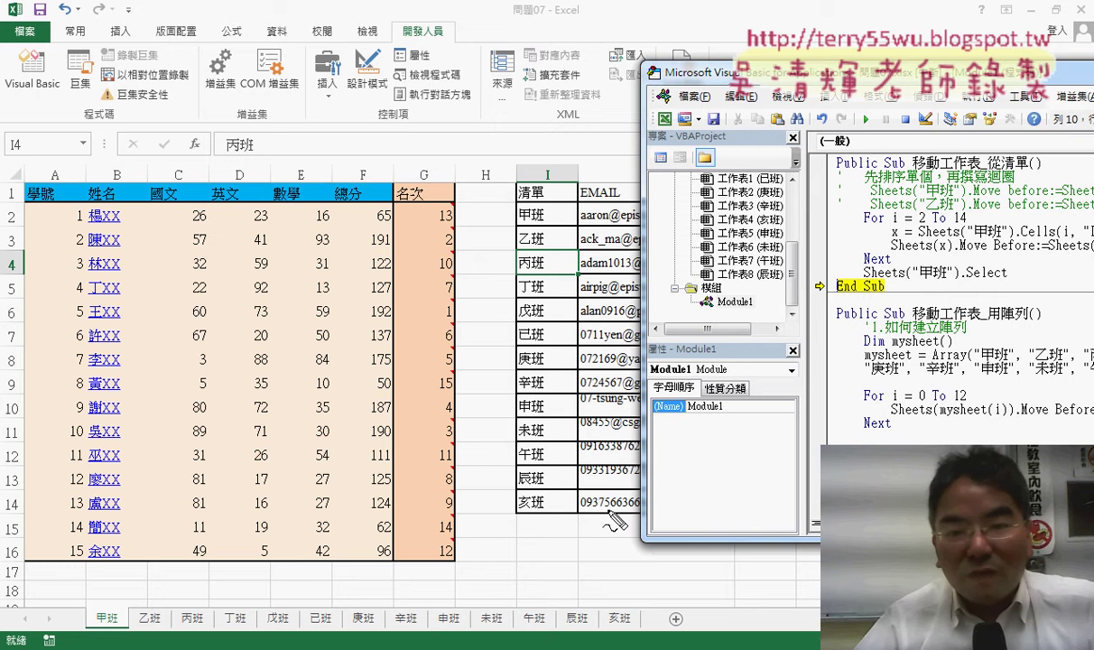
left_click_drag(527, 528, 582, 512)
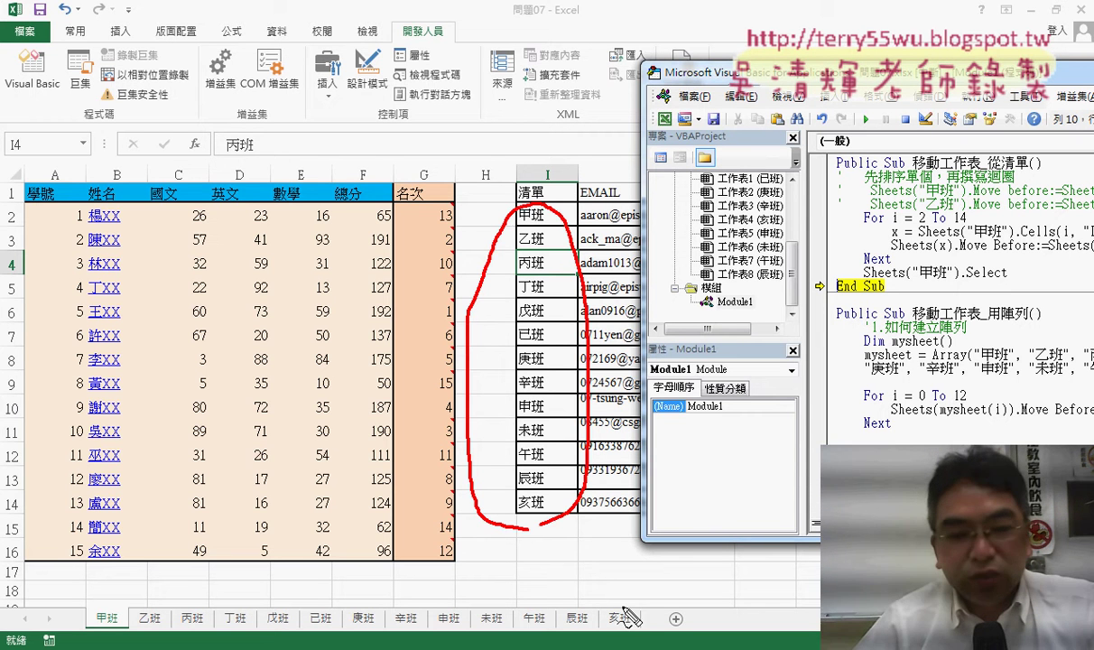
mouse_move(626, 621)
left_mouse_down()
mouse_move(126, 609)
mouse_move(629, 637)
left_mouse_up()
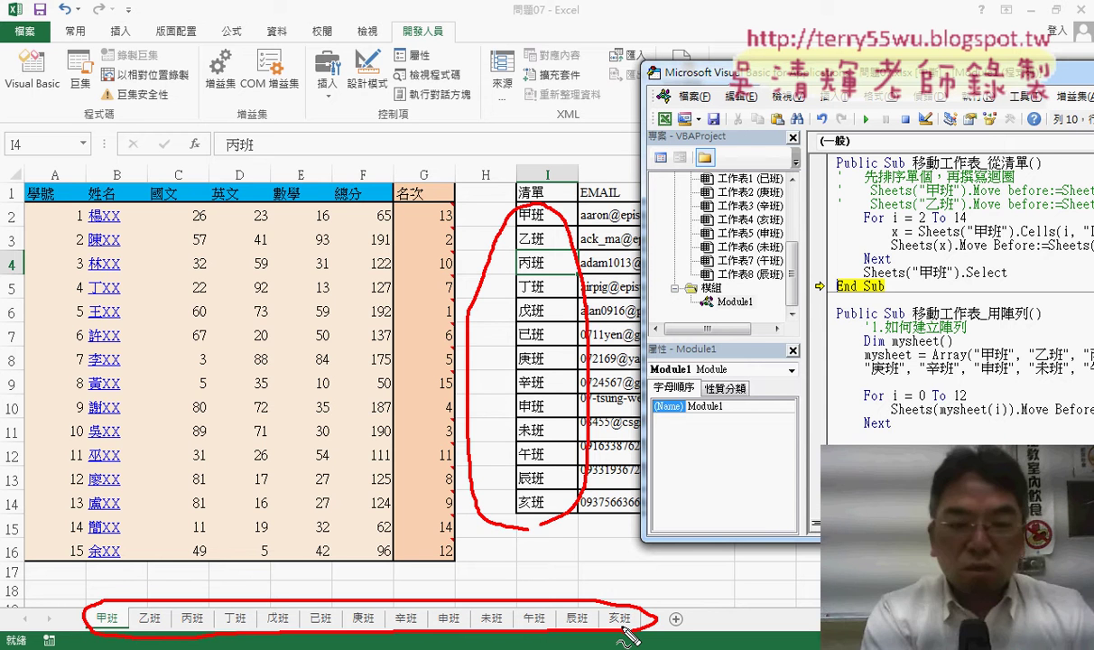
key("Escape")
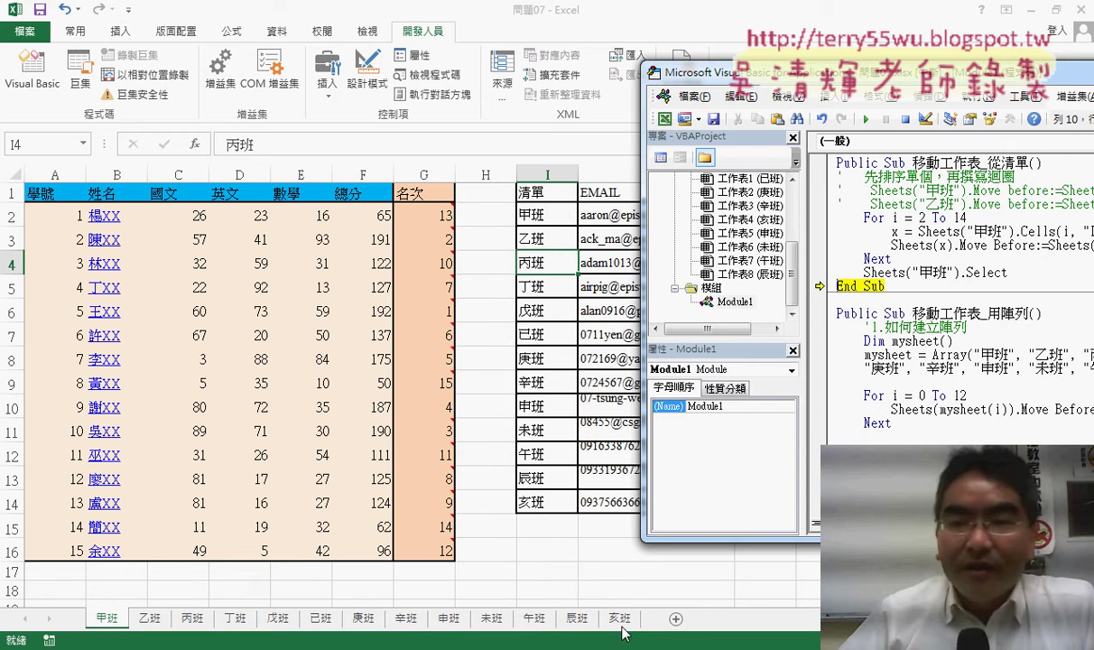
left_click_drag(759, 80, 427, 77)
Step: Change the Move line to Before:=Sheets(1), then reset and restart stepping the macro with F8
left_click(798, 244)
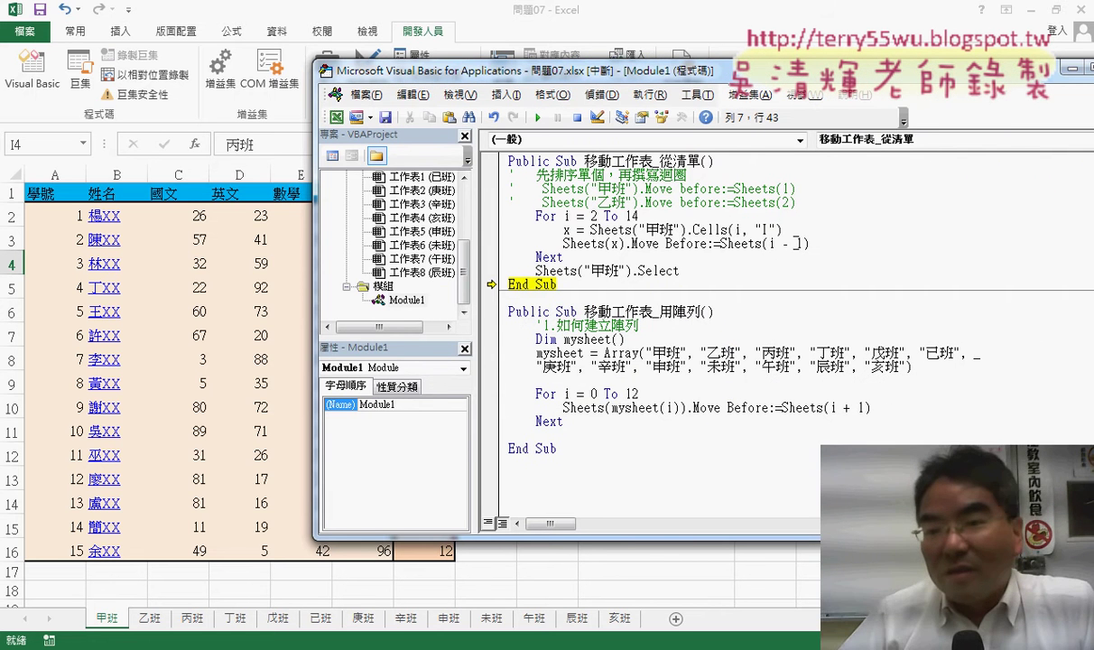
key("BackSpace")
key("BackSpace")
key("BackSpace")
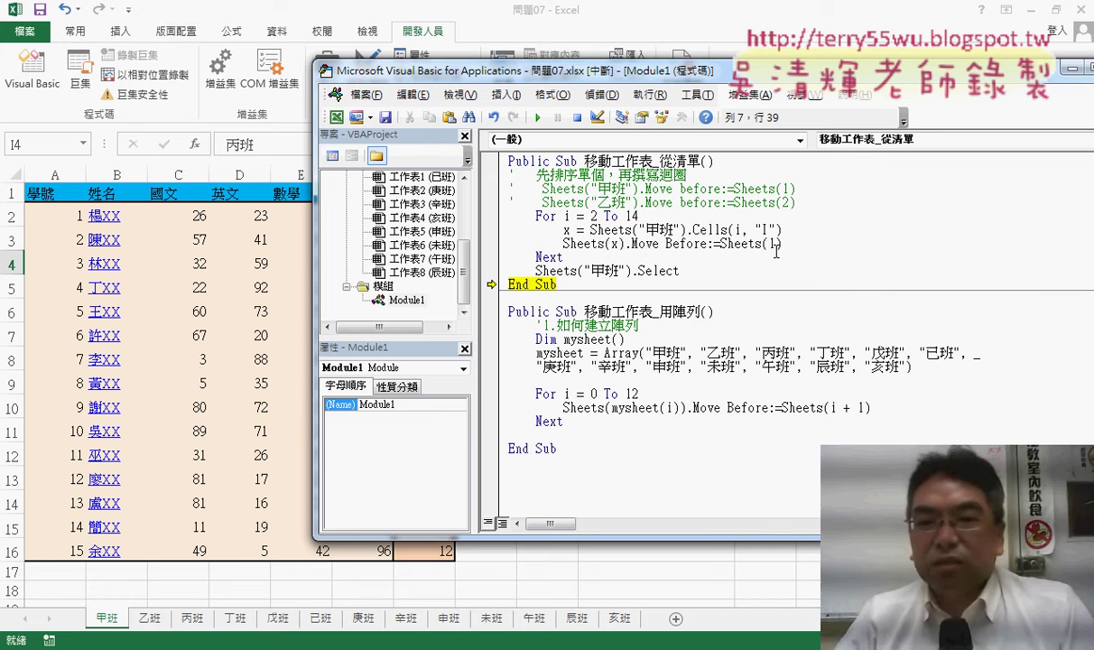
left_click_drag(590, 216, 649, 210)
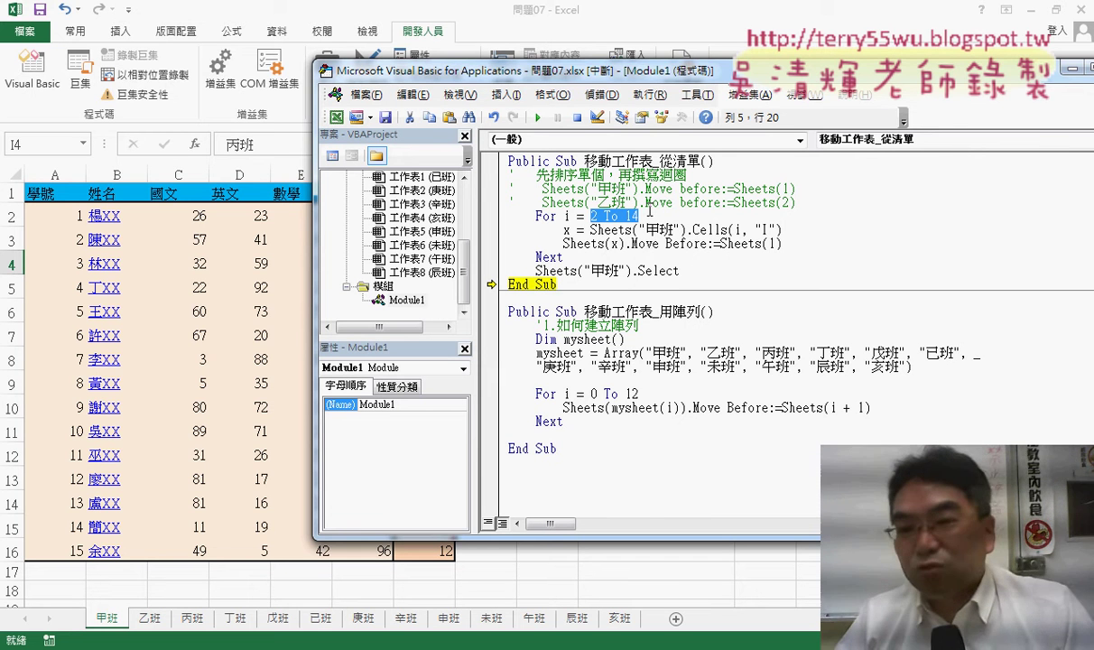
double_click(774, 244)
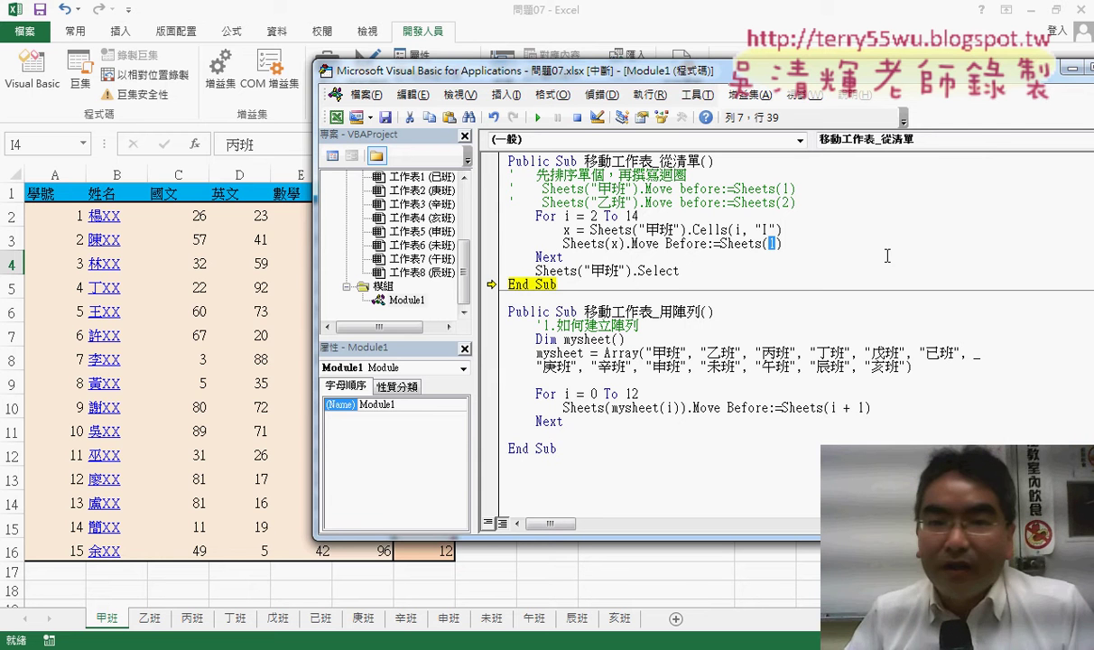
key("F8")
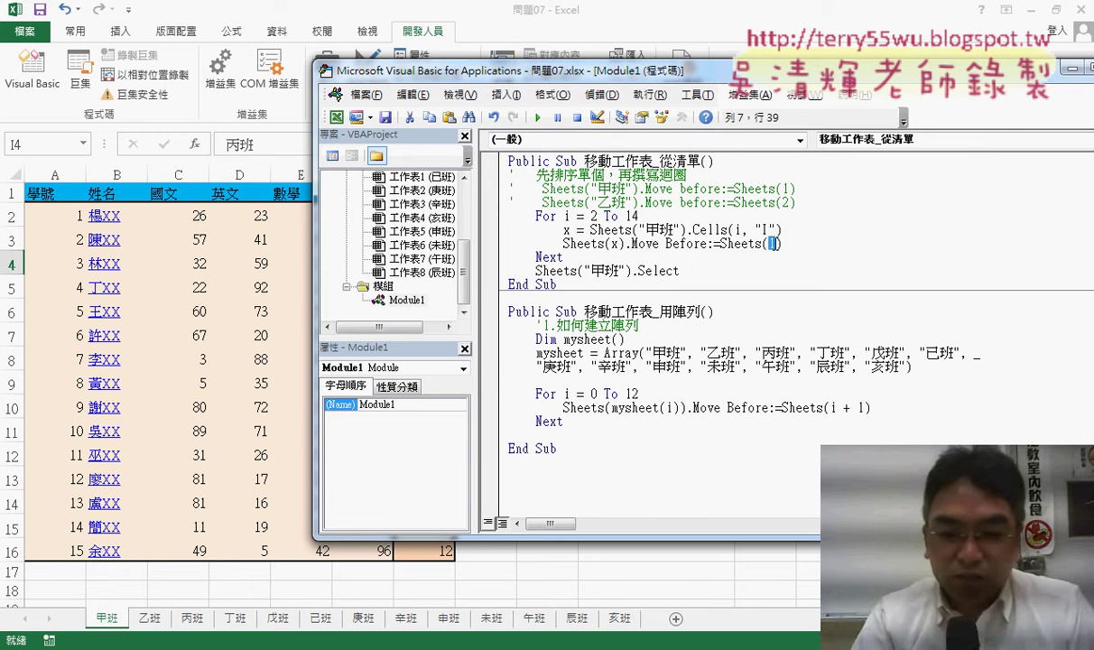
key("F8")
Step: Step through the loop so 乙班 and then 丙班 are each moved to the first tab
key("F8")
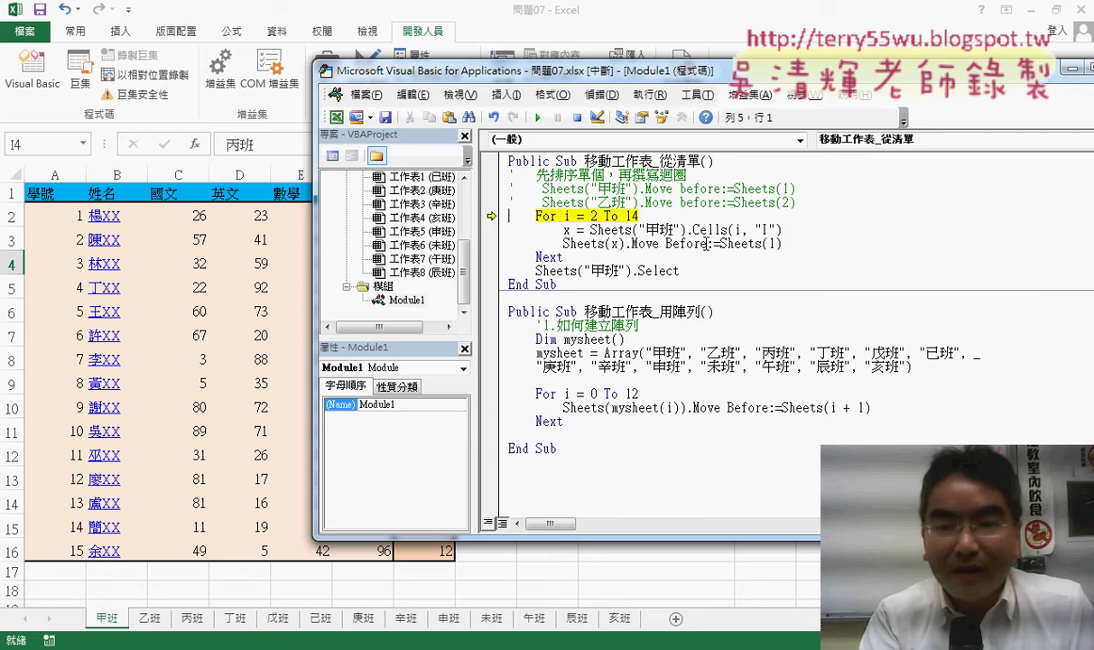
key("F8")
key("F8")
key("F8")
key("F8")
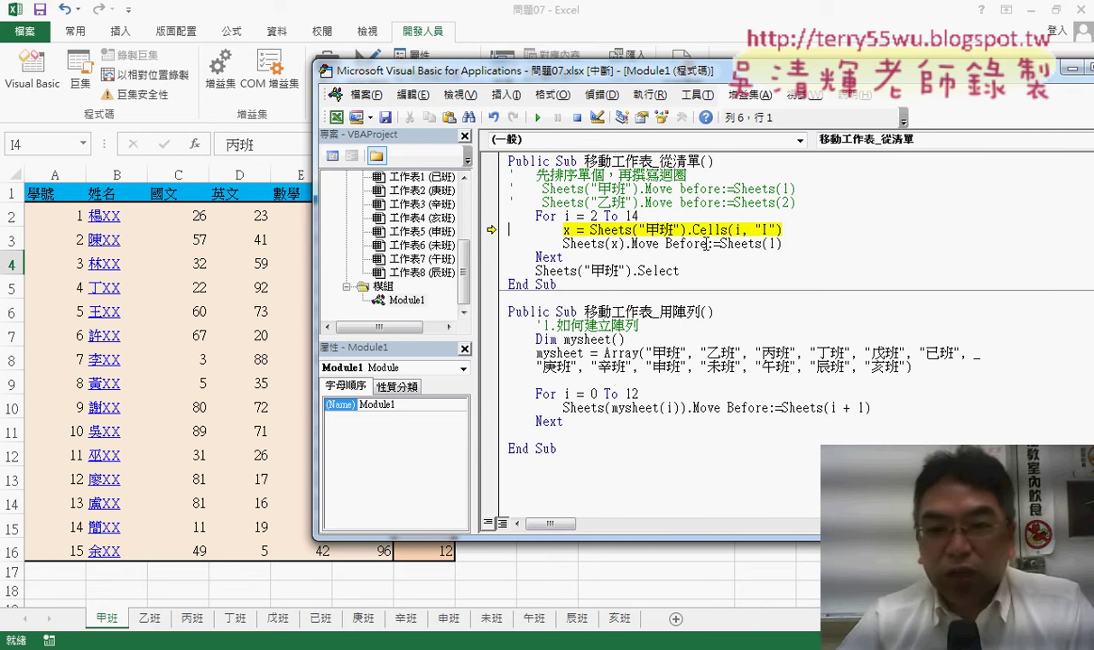
mouse_move(566, 230)
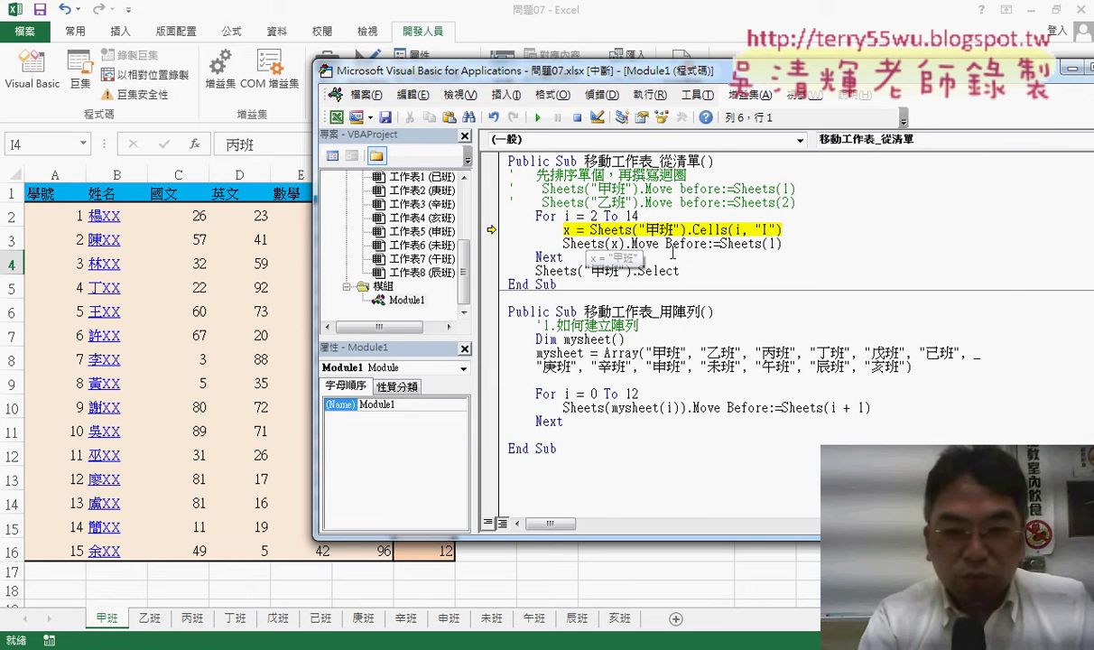
key("F8")
key("F8")
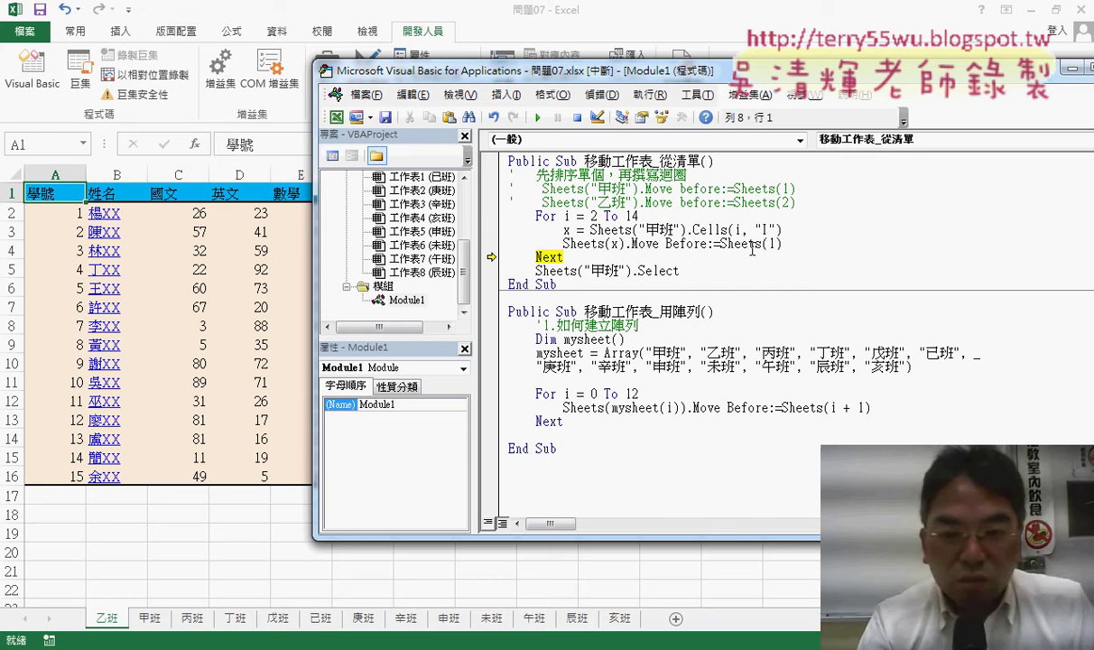
key("F8")
key("F8")
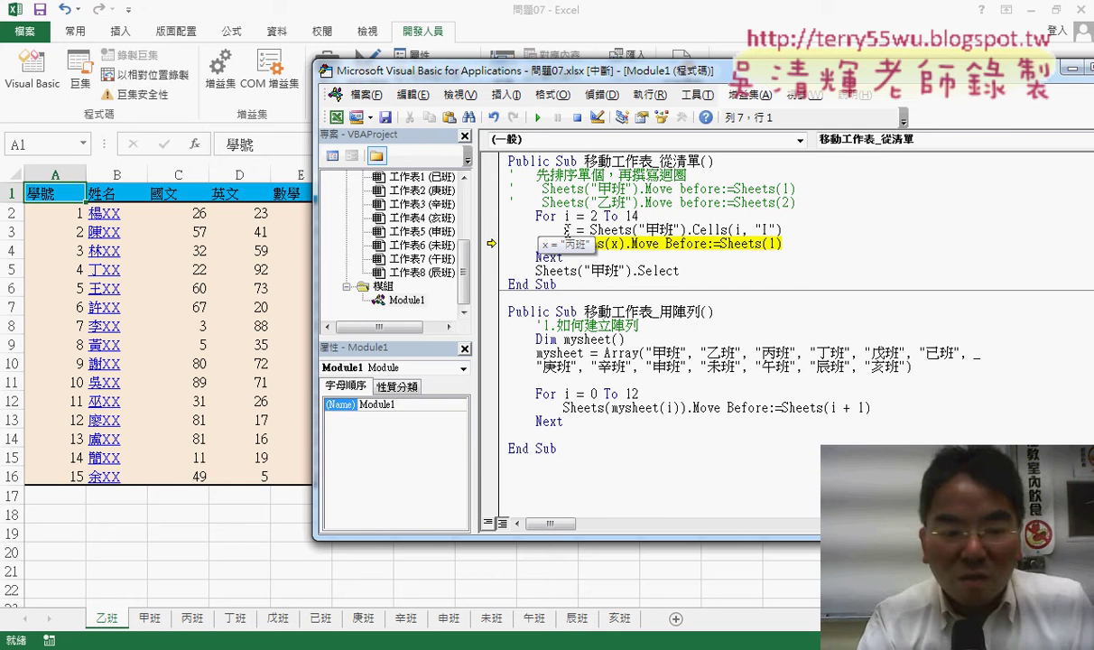
key("F8")
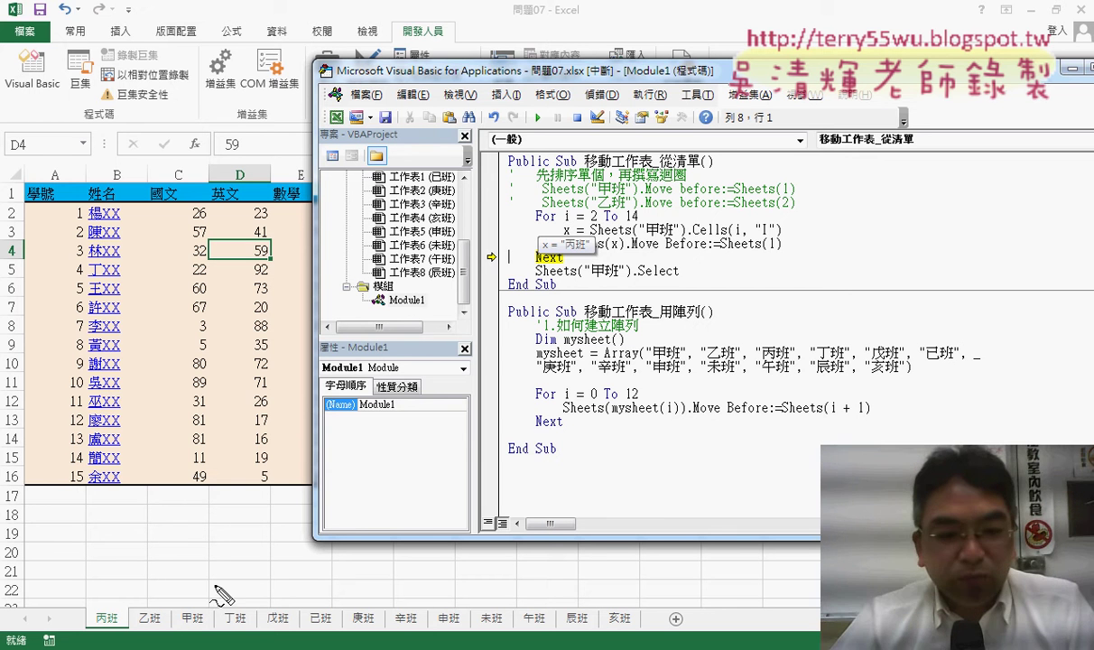
Step: Mark the 甲班, 乙班 and 丁班 tabs with red pen strokes, then clear the annotations
left_click_drag(213, 607, 174, 636)
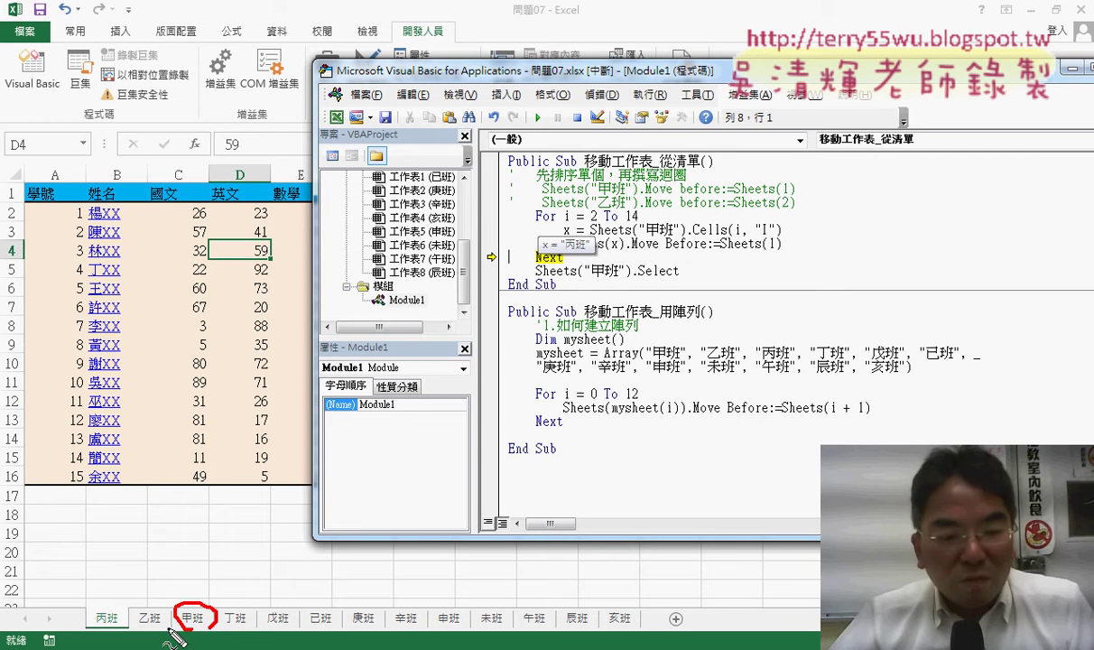
mouse_move(191, 594)
left_mouse_down()
mouse_move(122, 616)
mouse_move(243, 632)
left_mouse_up()
mouse_move(240, 591)
left_mouse_down()
mouse_move(80, 580)
mouse_move(122, 578)
left_mouse_up()
key("Escape")
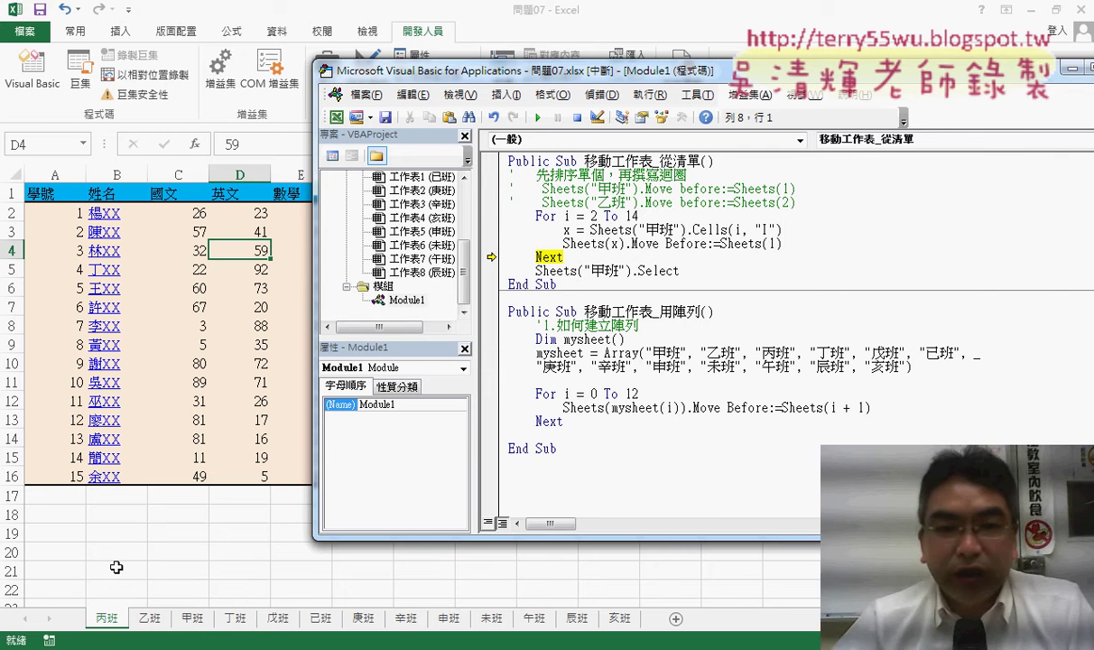
left_click(536, 118)
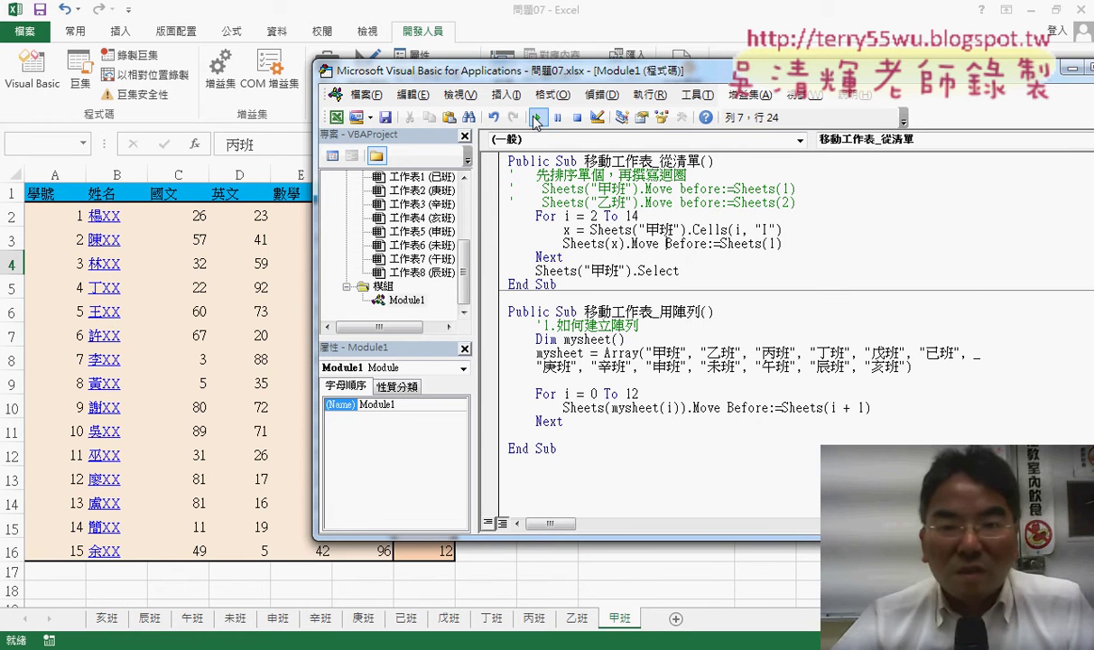
mouse_move(553, 73)
left_mouse_down()
mouse_move(858, 84)
mouse_move(815, 92)
left_mouse_up()
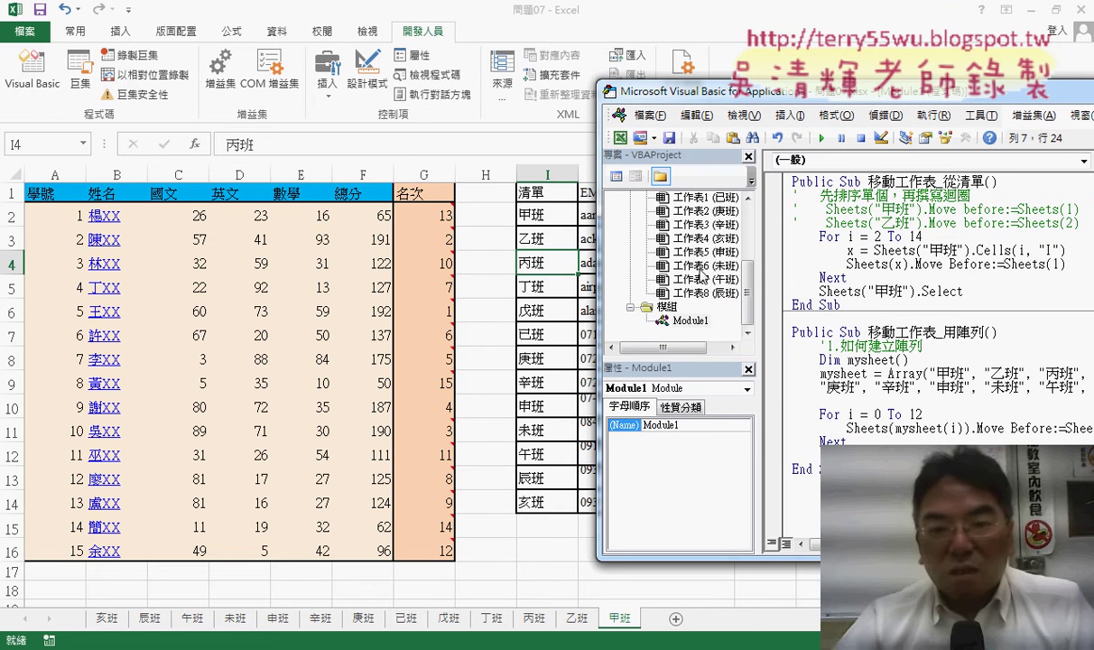
left_click_drag(541, 213, 534, 225)
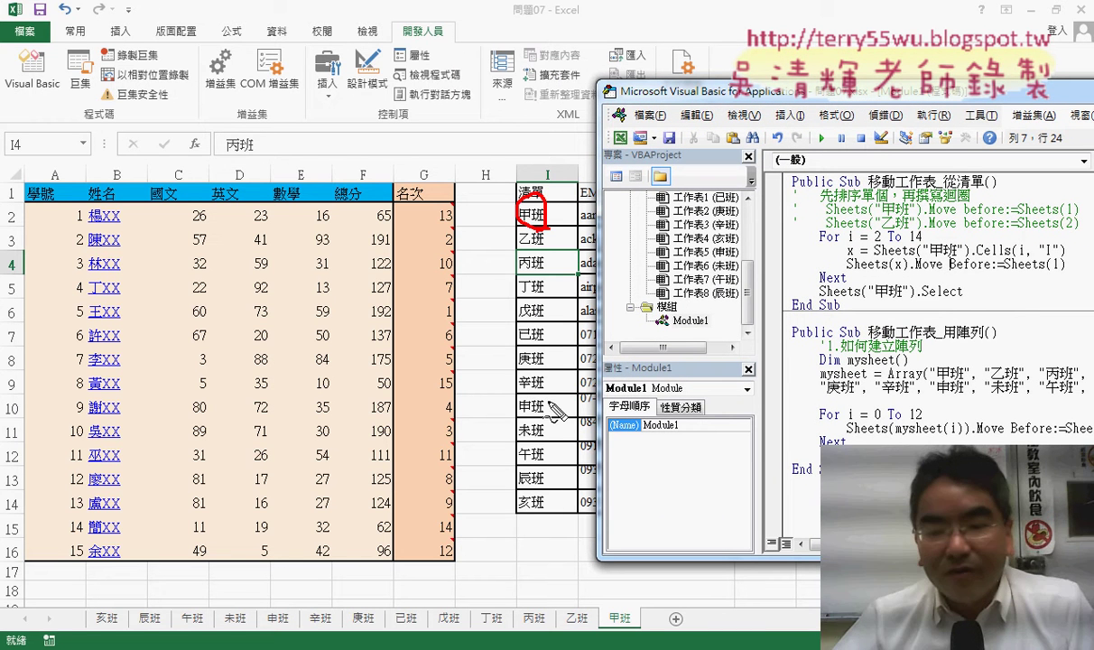
left_click_drag(539, 491, 535, 520)
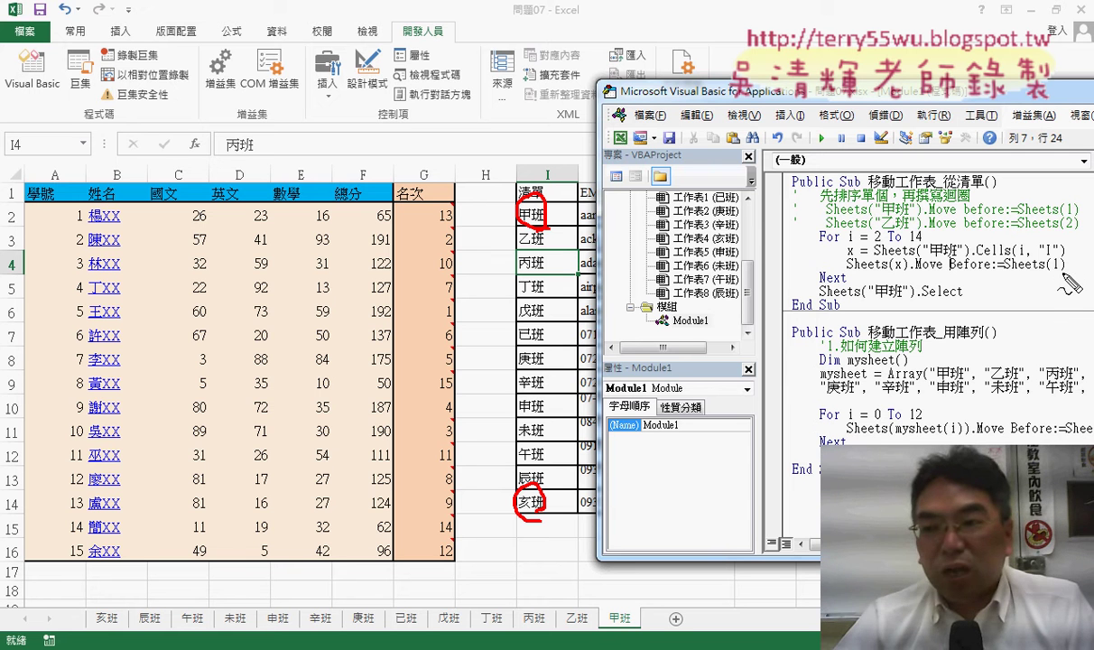
left_click_drag(1066, 278, 1051, 279)
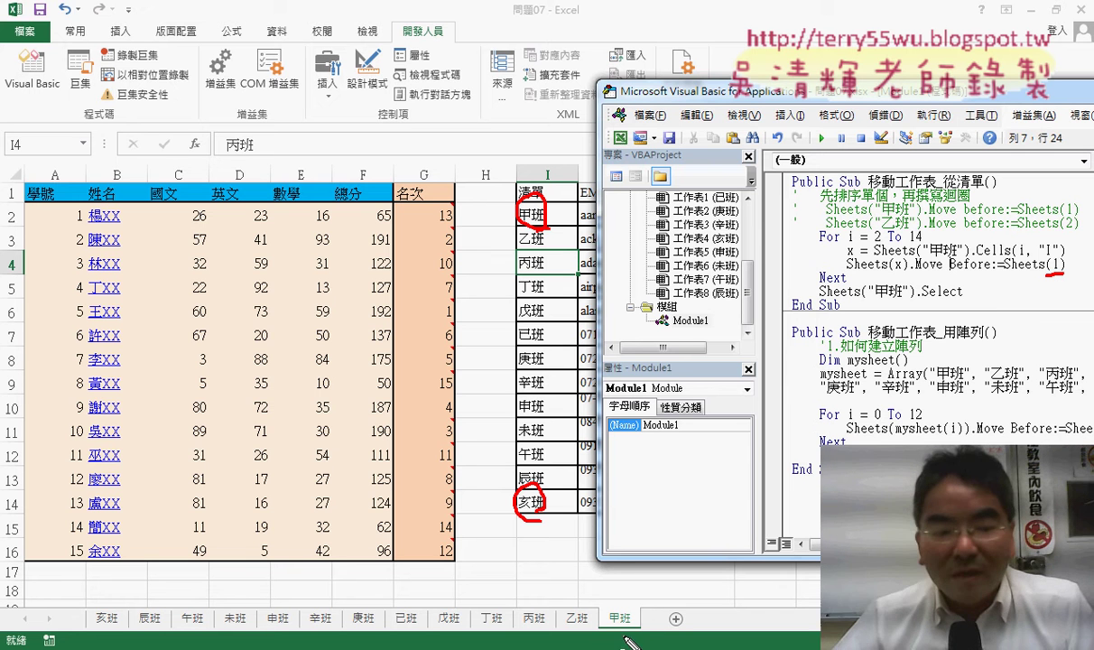
left_click_drag(618, 599, 607, 602)
left_click_drag(112, 603, 102, 608)
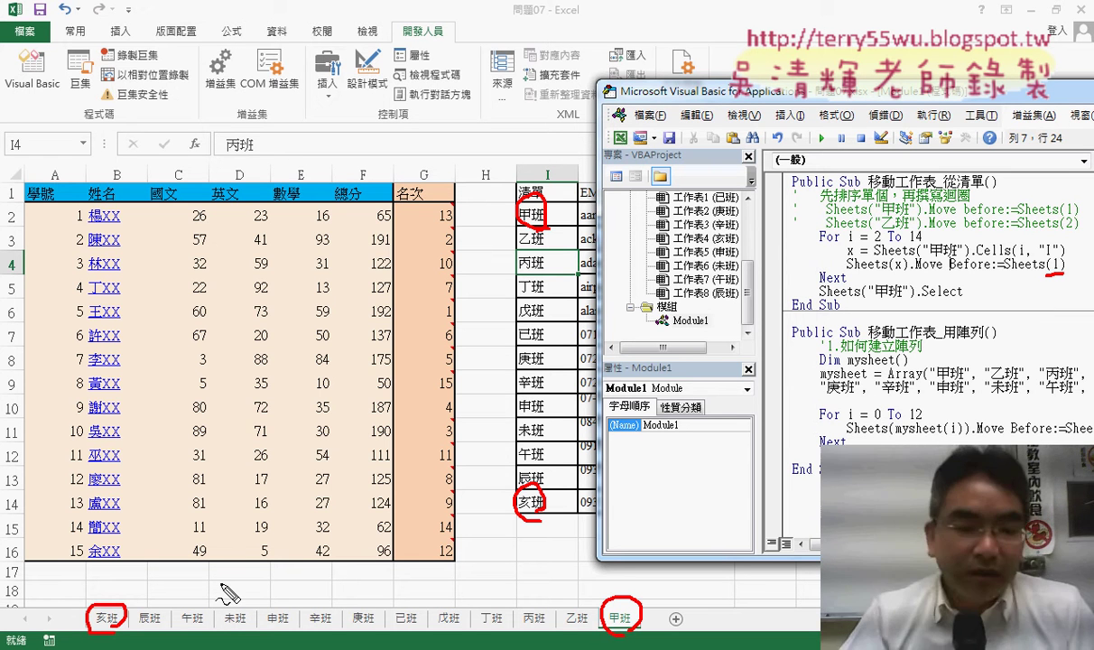
key("Escape")
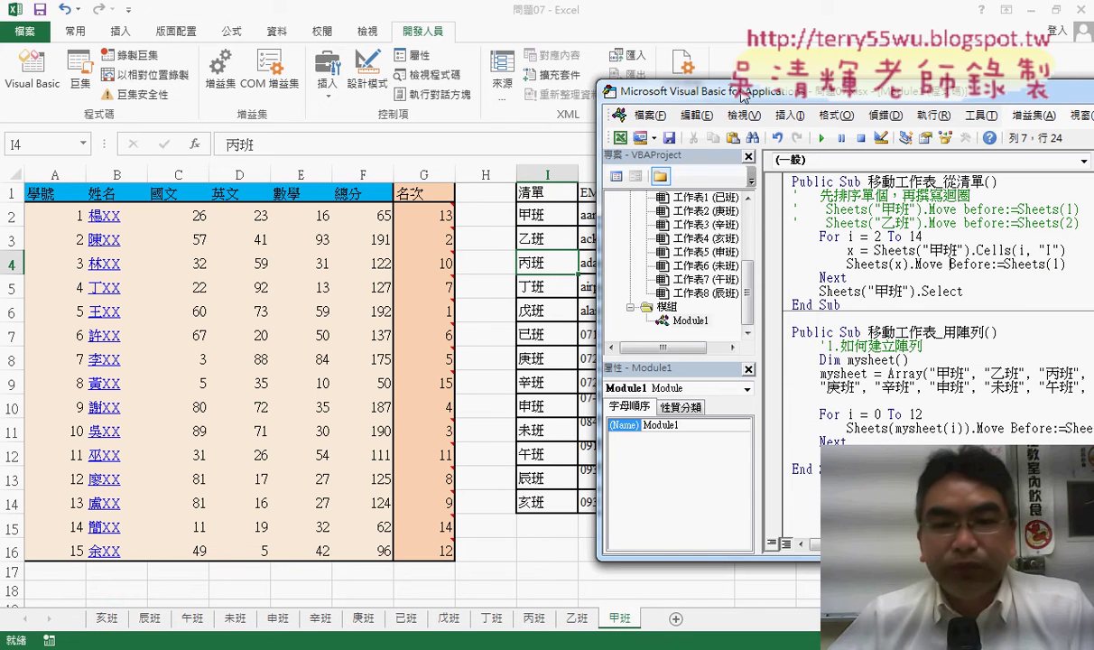
left_click_drag(742, 91, 345, 84)
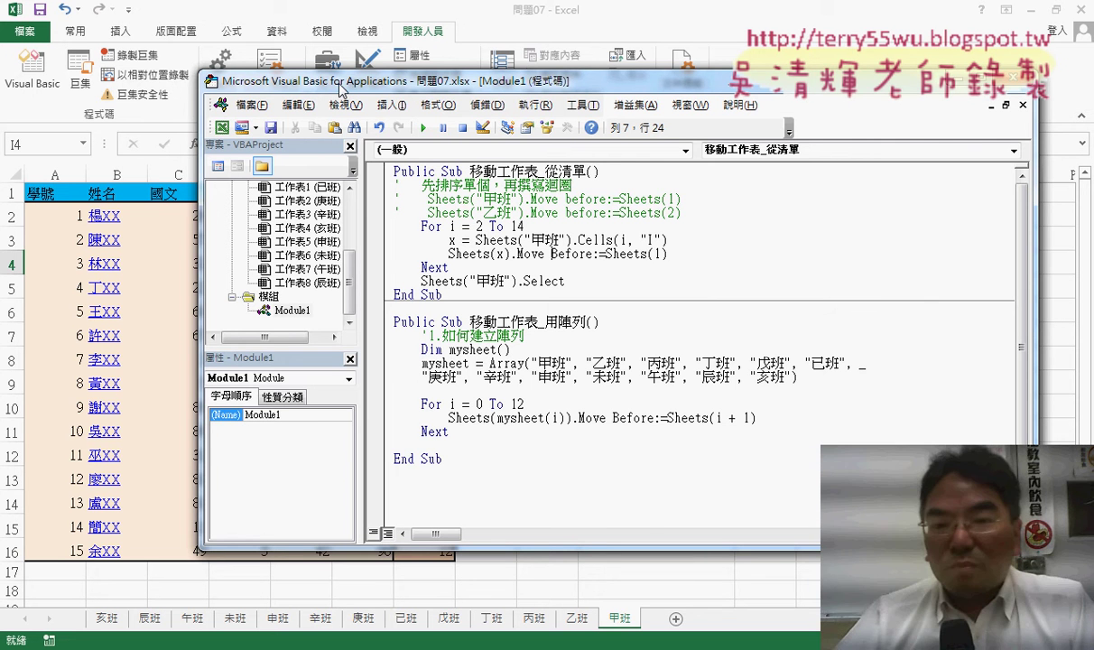
Step: Move the code window right to reveal column I, circle the class list and 甲班 tab, then erase the marks
left_click_drag(343, 81, 726, 117)
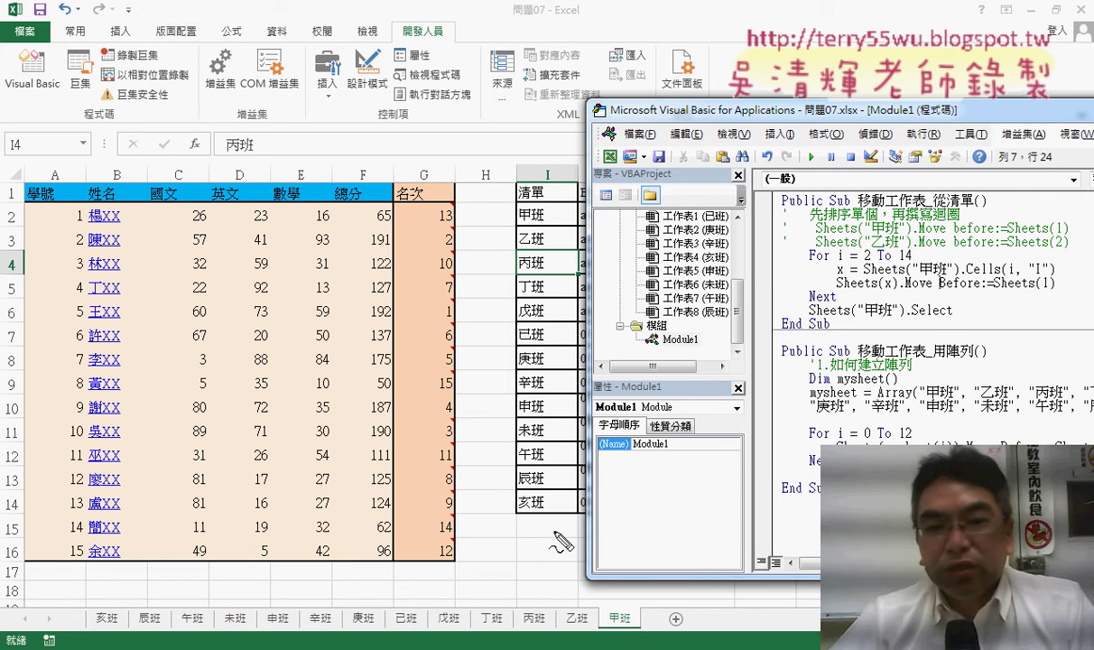
mouse_move(553, 532)
left_mouse_down()
mouse_move(568, 366)
mouse_move(540, 531)
left_mouse_up()
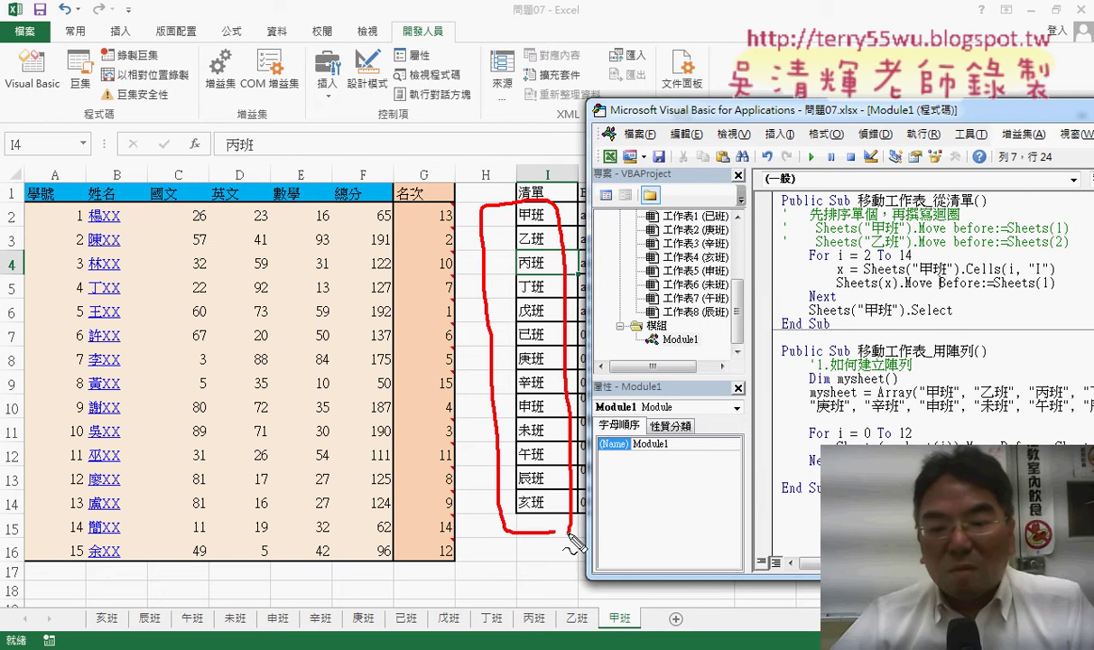
left_click_drag(636, 605, 648, 626)
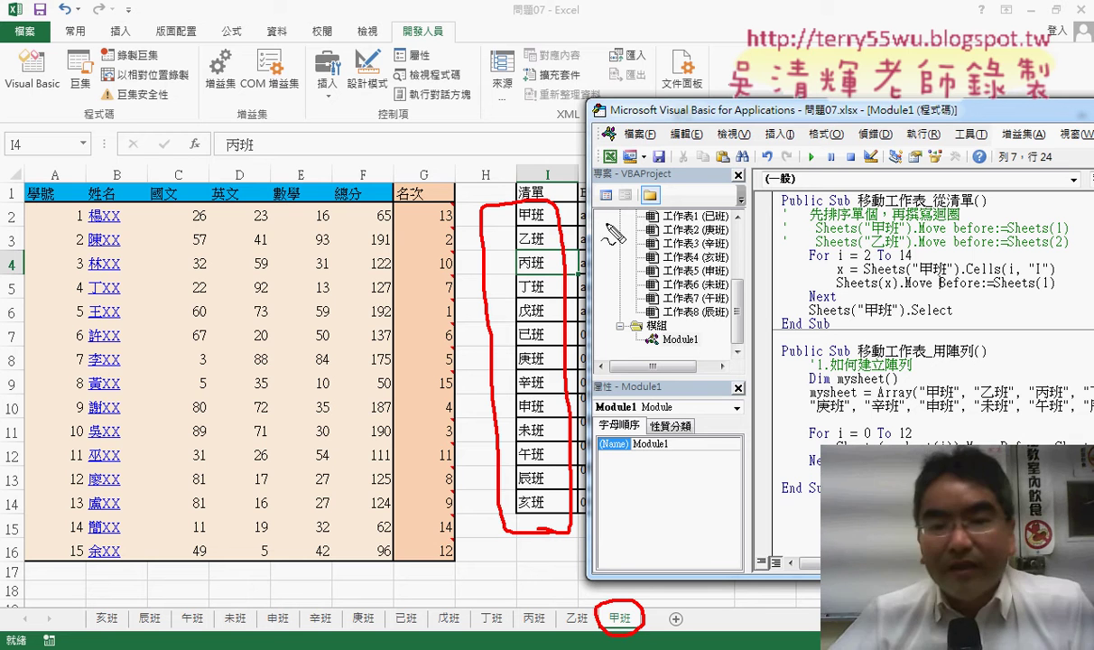
left_click_drag(547, 165, 558, 169)
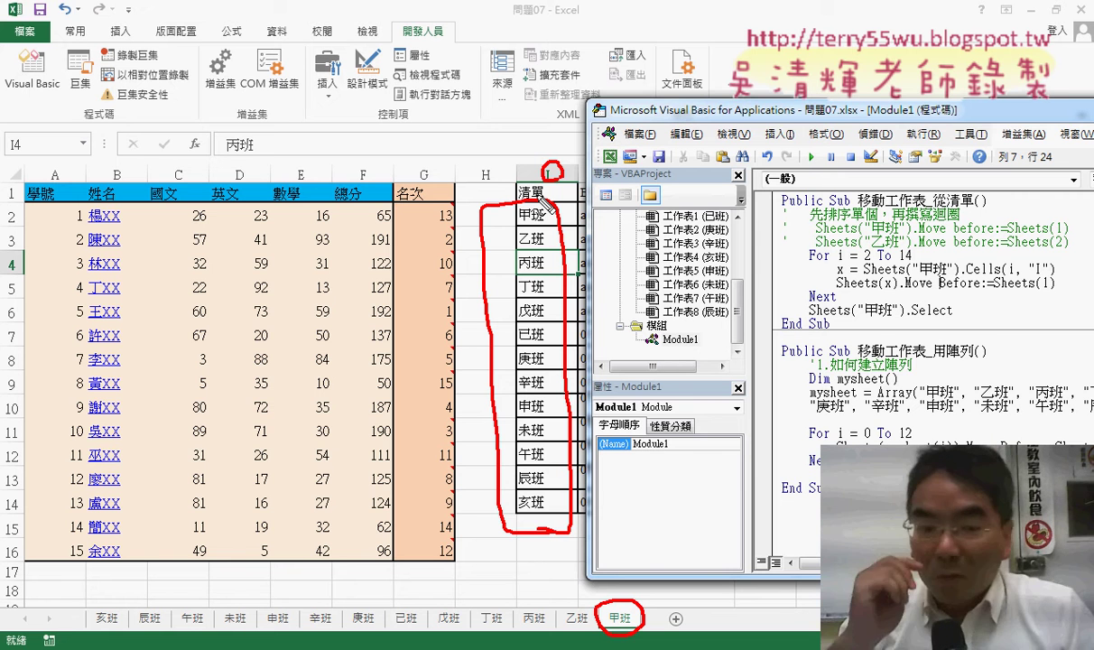
key("Escape")
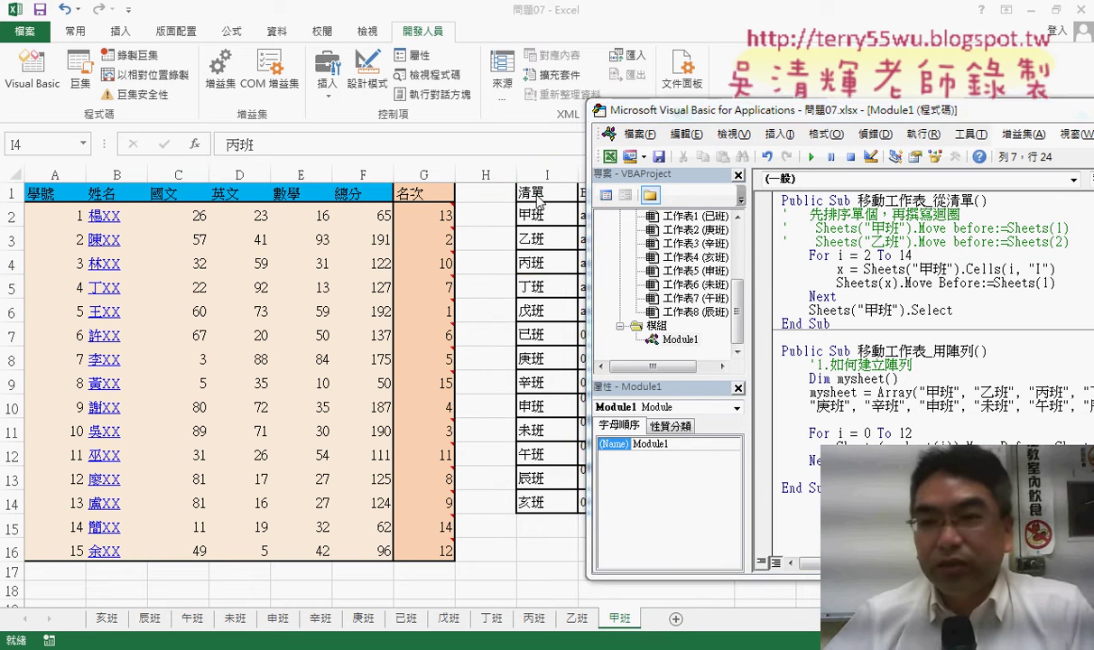
mouse_move(769, 115)
left_mouse_down()
mouse_move(564, 93)
mouse_move(240, 83)
left_mouse_up()
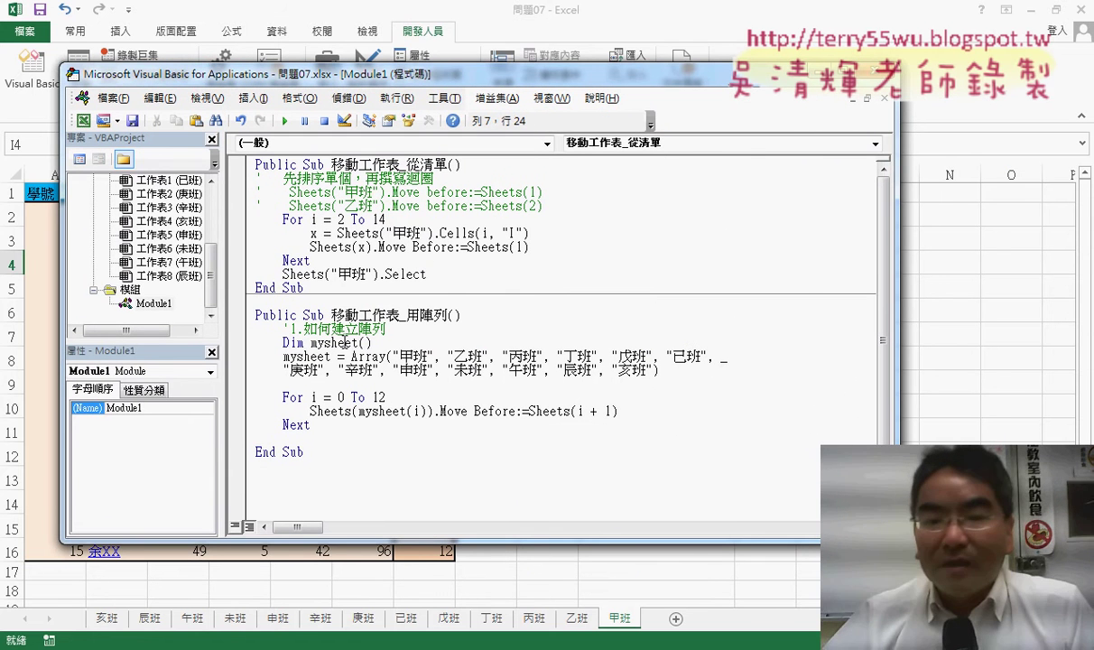
left_click_drag(420, 315, 445, 315)
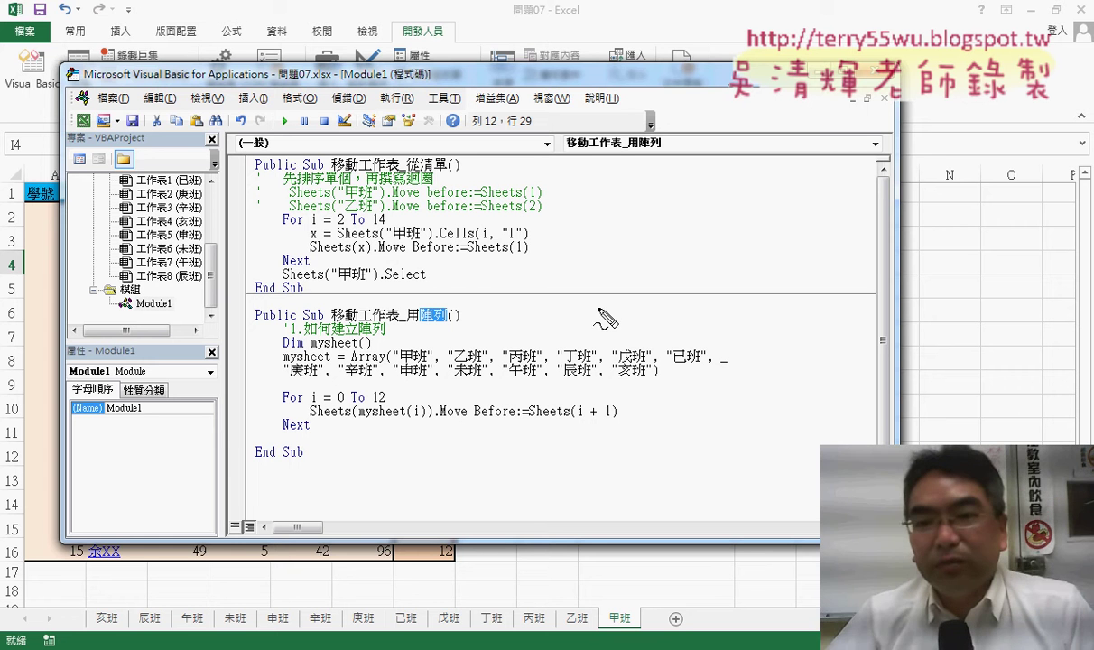
mouse_move(572, 221)
left_mouse_down()
mouse_move(572, 245)
mouse_move(664, 227)
mouse_move(811, 259)
left_mouse_up()
left_click_drag(592, 258, 794, 258)
left_click_drag(678, 216, 678, 264)
mouse_move(633, 216)
left_mouse_down()
mouse_move(633, 248)
mouse_move(607, 265)
left_mouse_up()
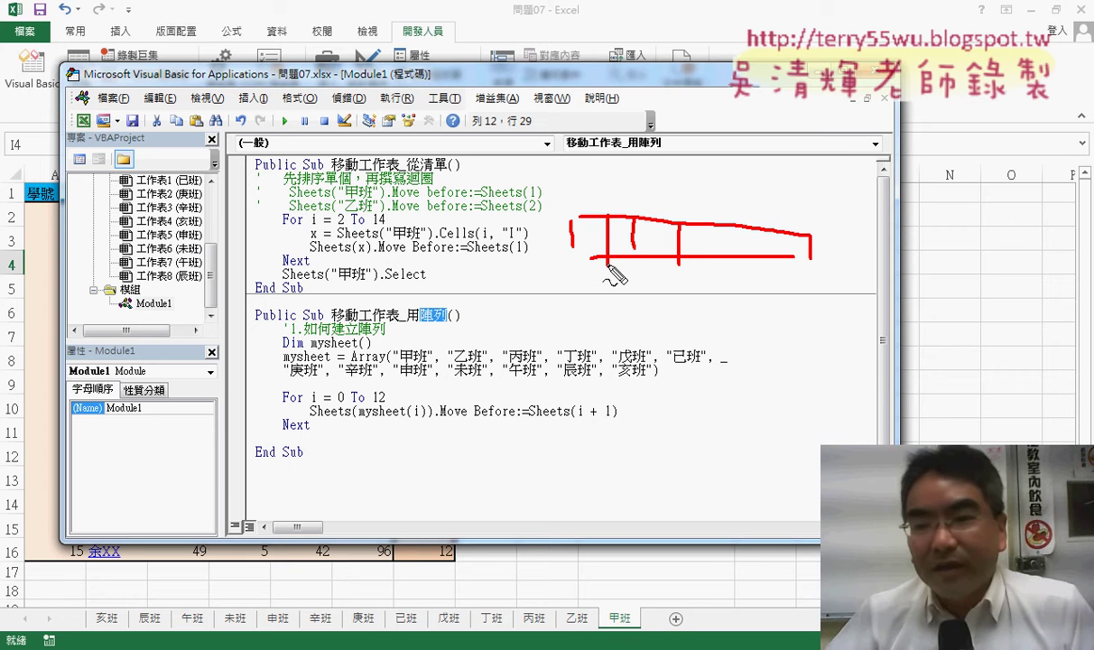
mouse_move(711, 225)
left_mouse_down()
mouse_move(718, 267)
mouse_move(785, 253)
left_mouse_up()
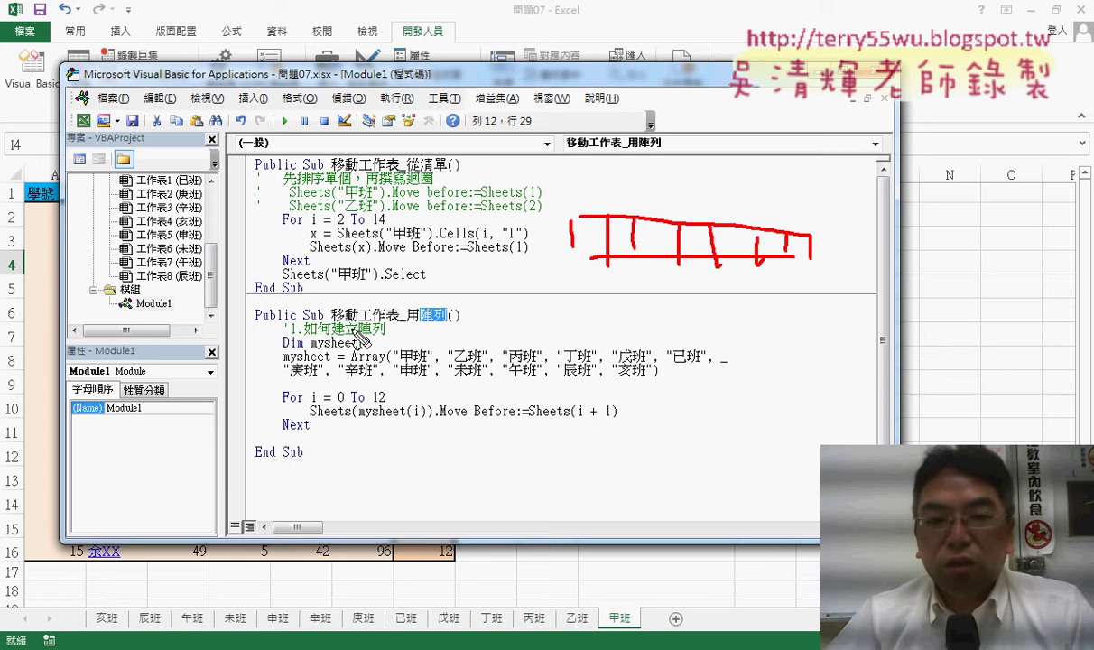
left_click_drag(316, 350, 371, 348)
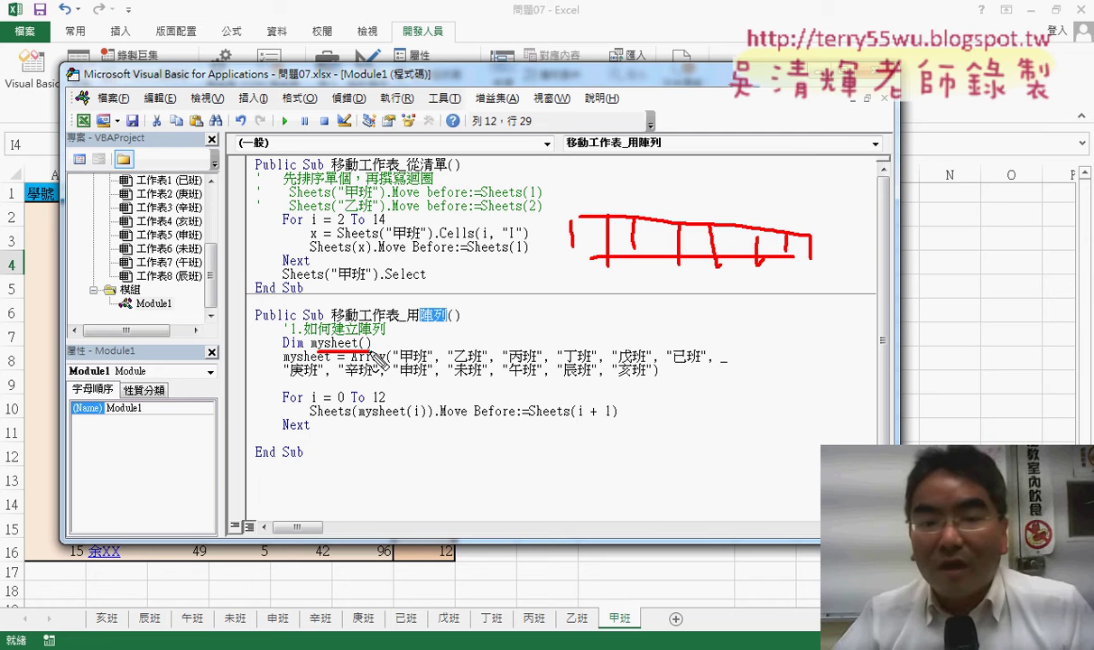
left_click_drag(281, 349, 305, 350)
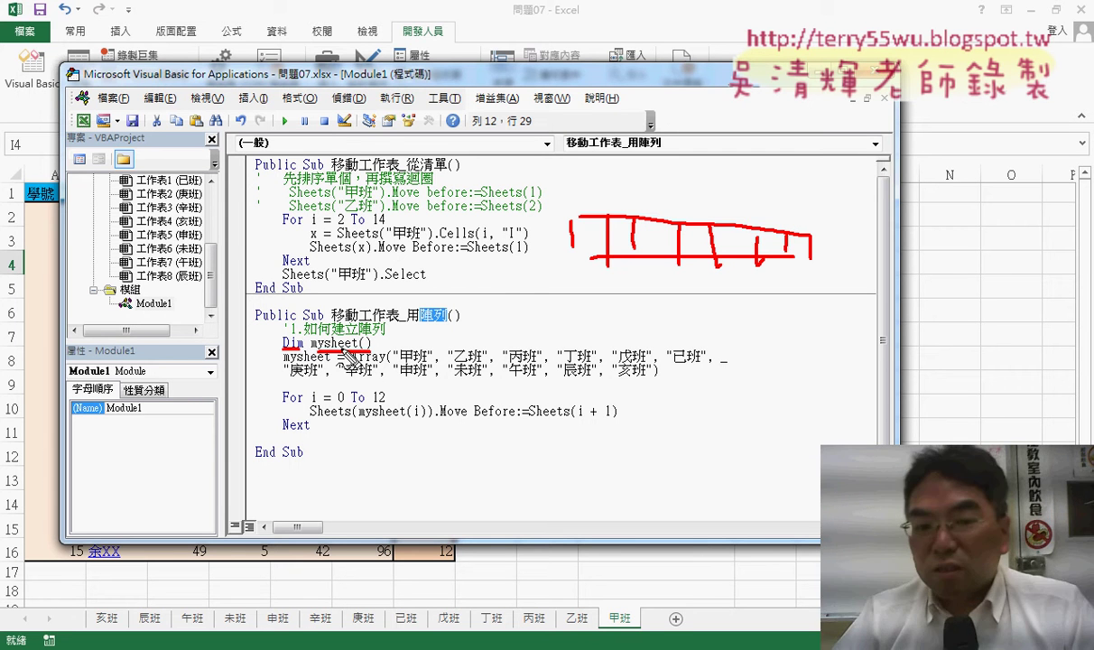
mouse_move(361, 334)
left_mouse_down()
mouse_move(358, 352)
mouse_move(361, 332)
left_mouse_up()
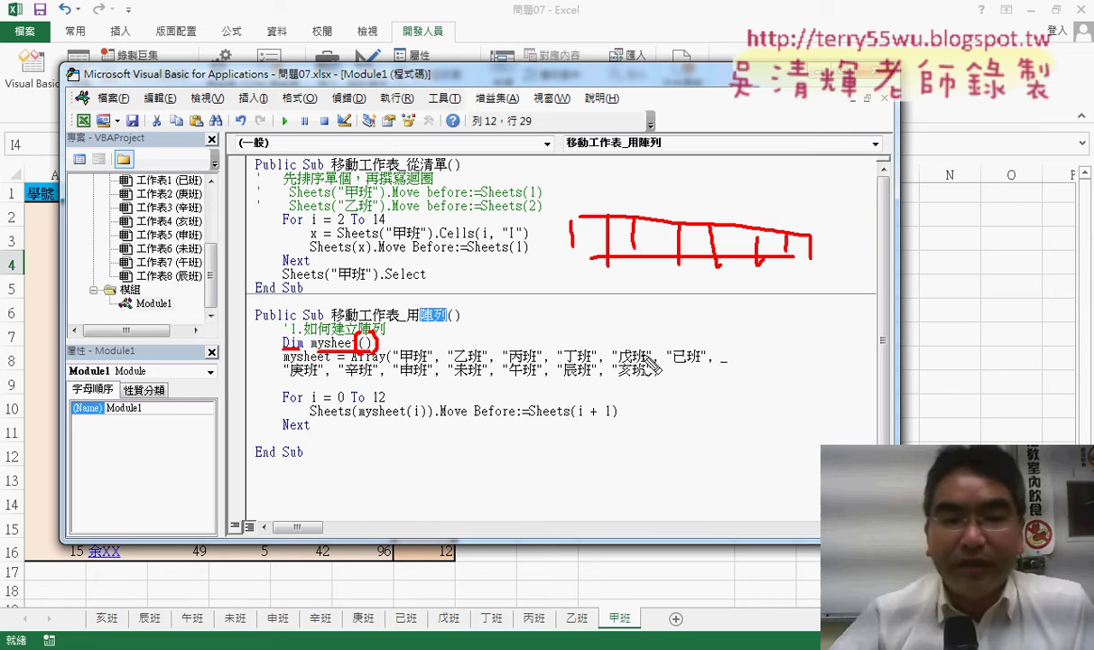
key("Escape")
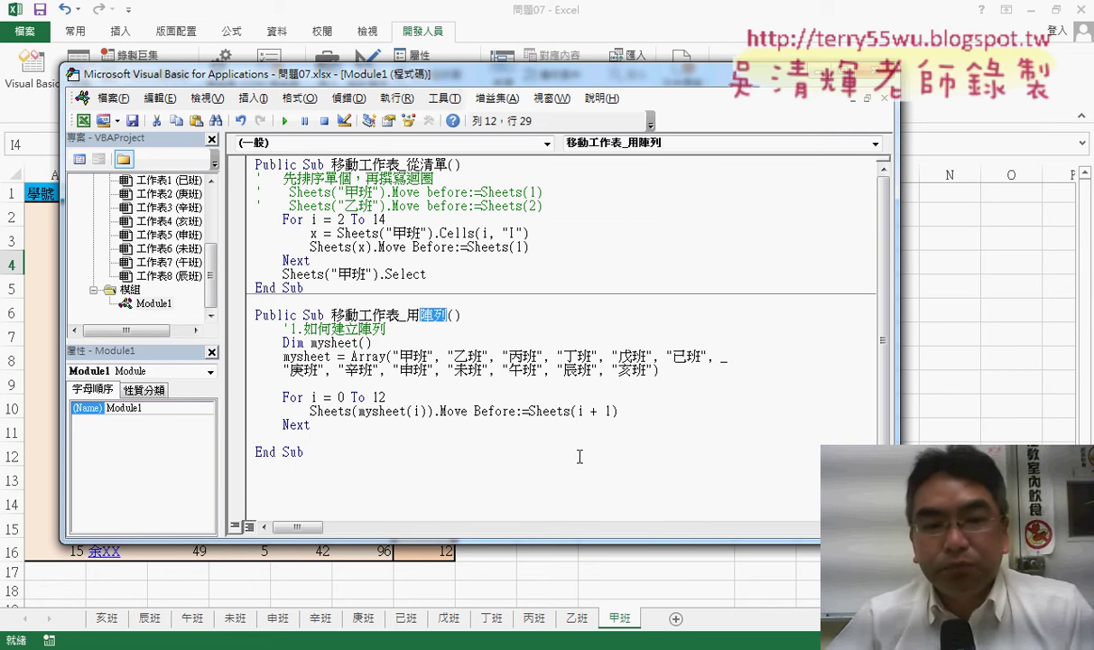
left_click_drag(282, 357, 386, 357)
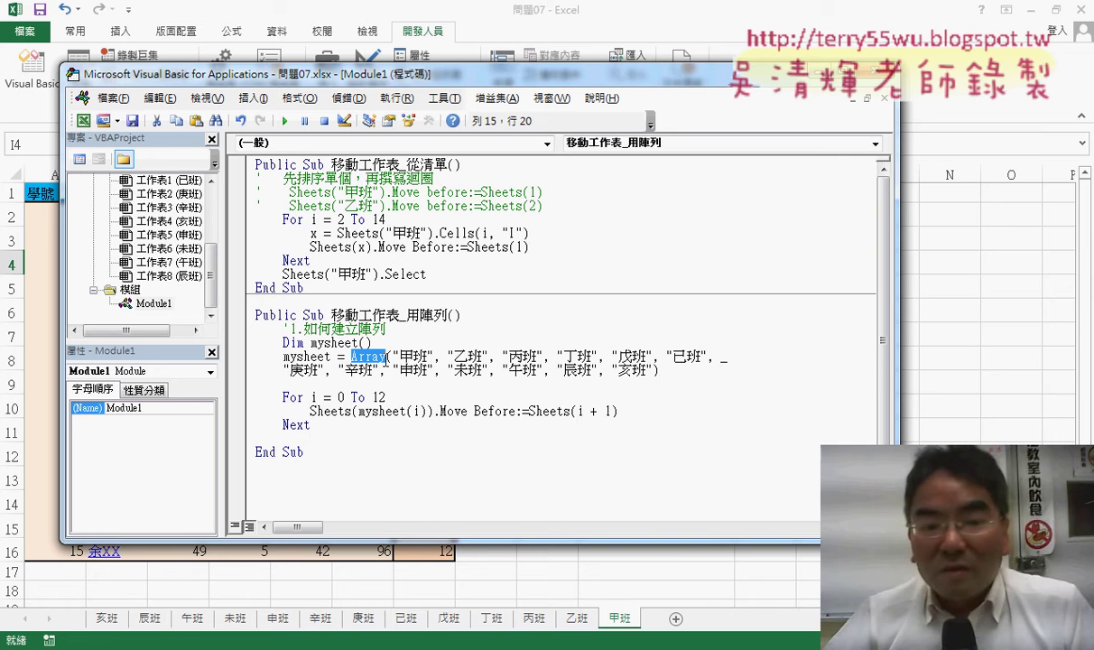
left_click_drag(392, 358, 431, 357)
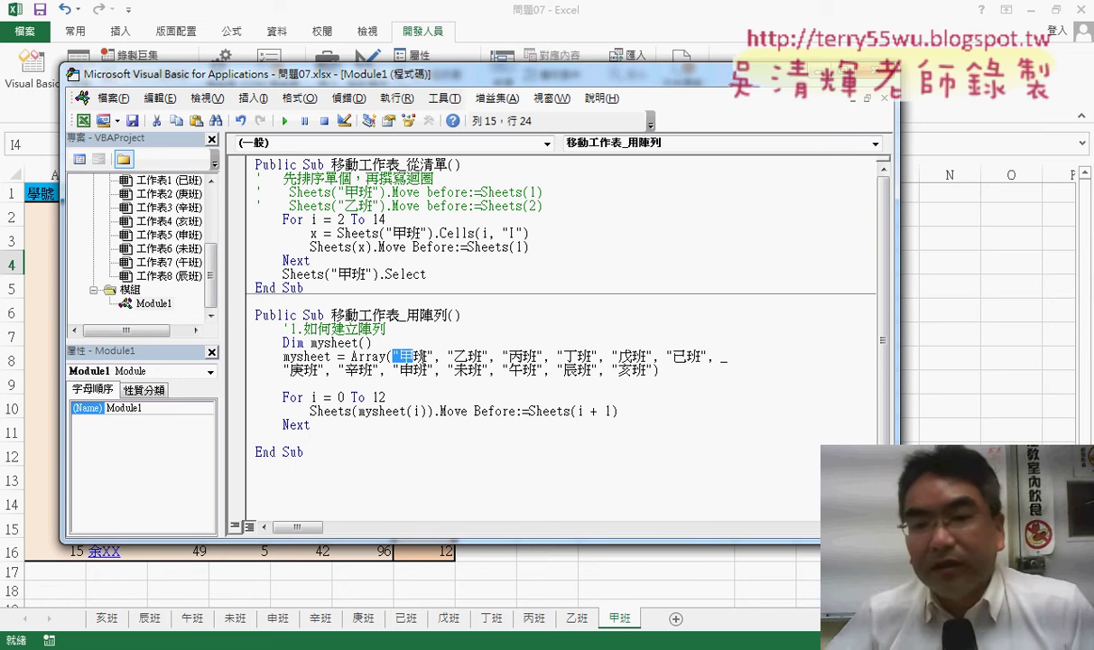
left_click(468, 357)
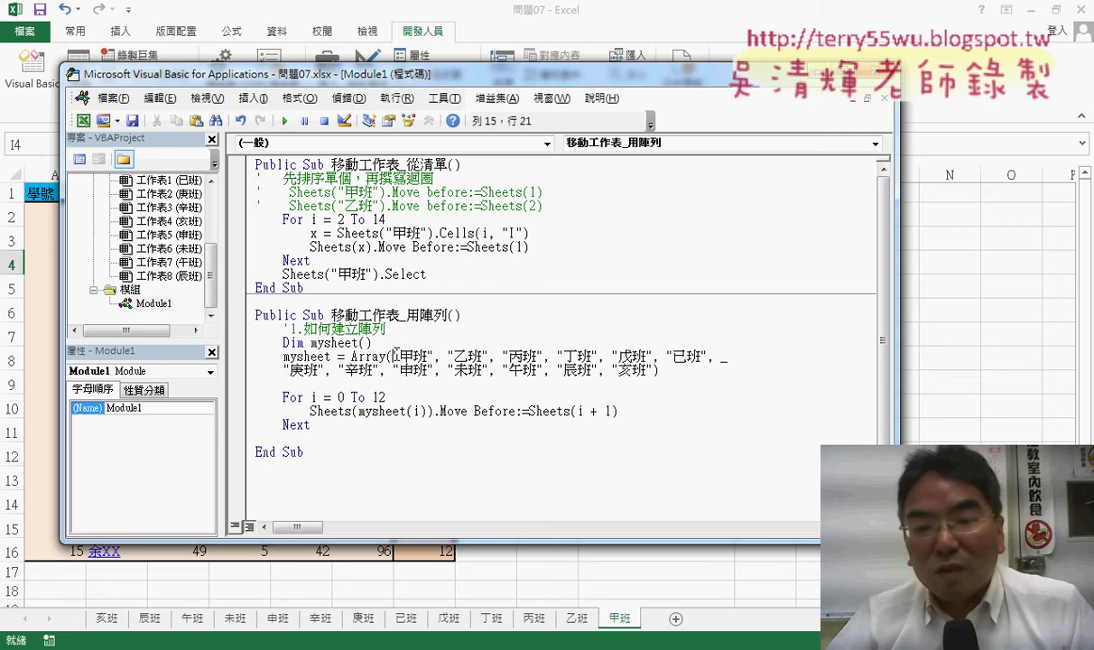
left_click_drag(391, 358, 655, 370)
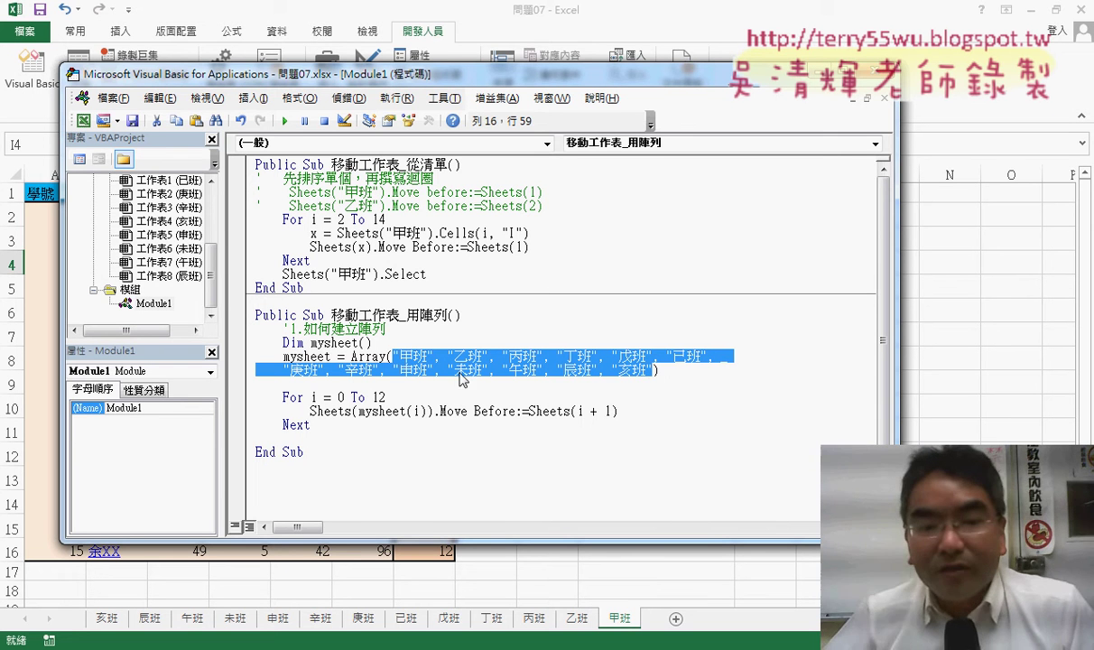
double_click(316, 357)
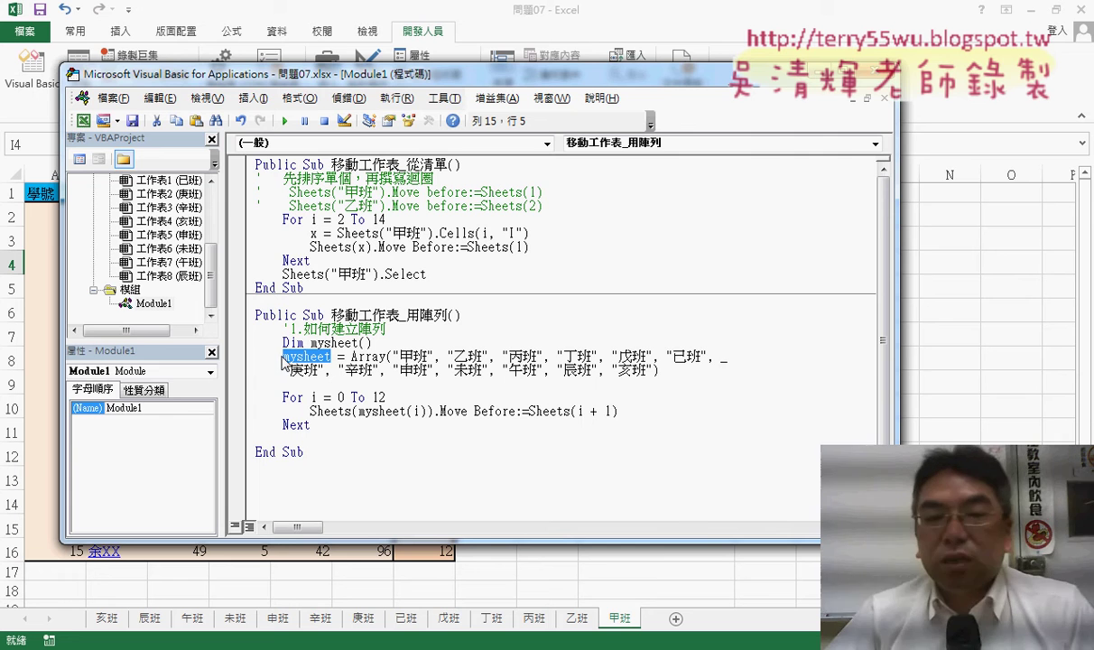
left_click_drag(401, 74, 923, 83)
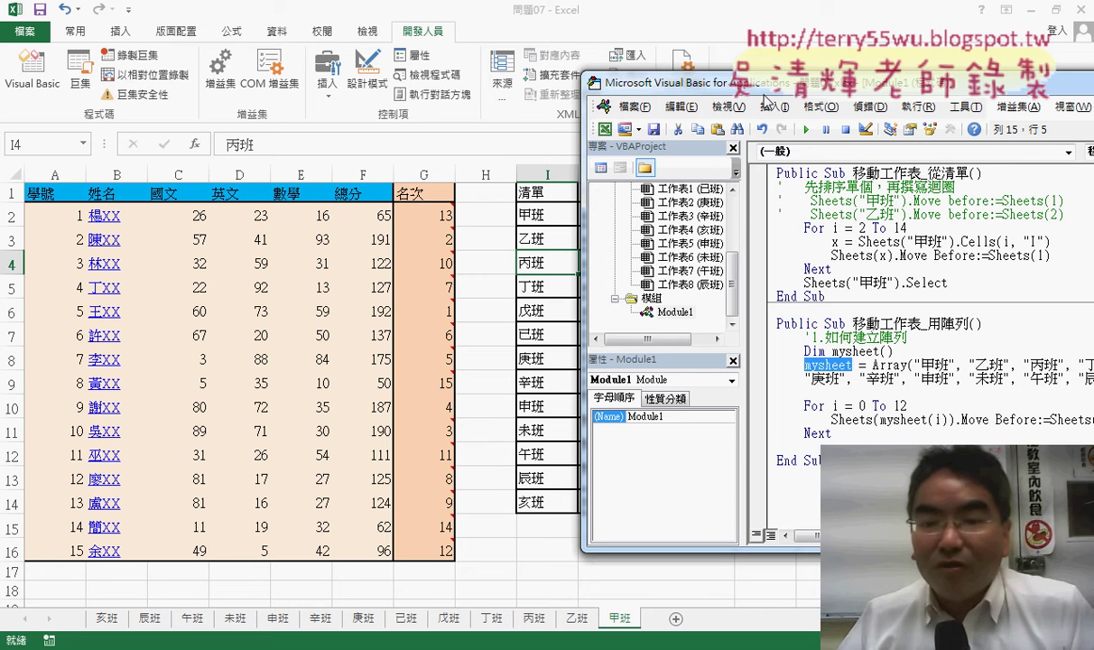
left_click_drag(722, 83, 312, 80)
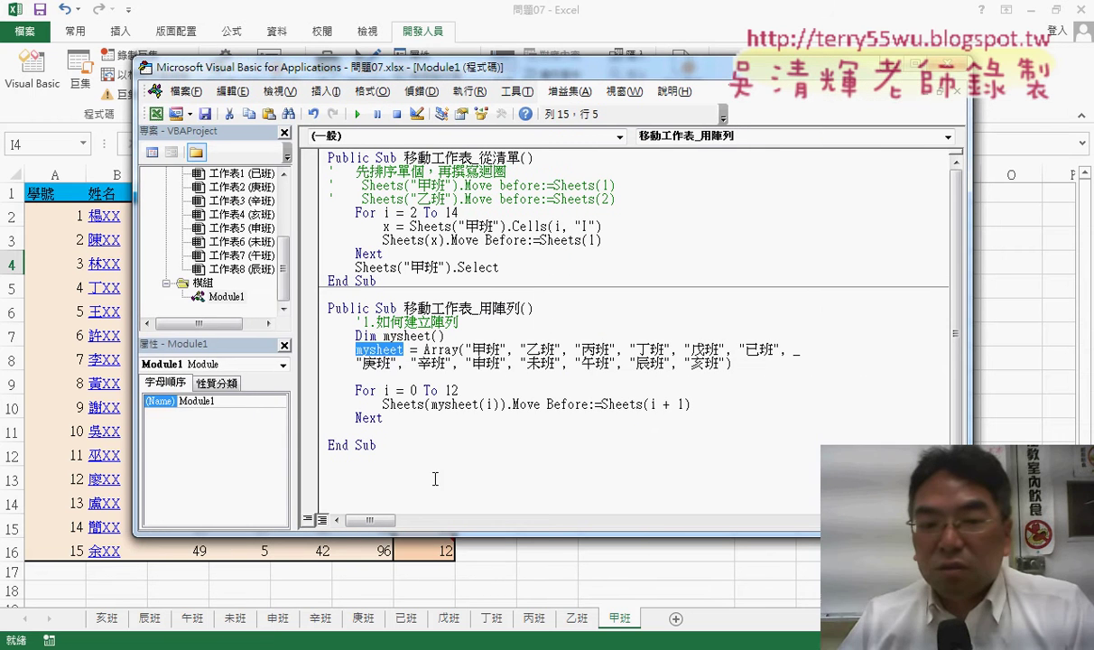
double_click(386, 390)
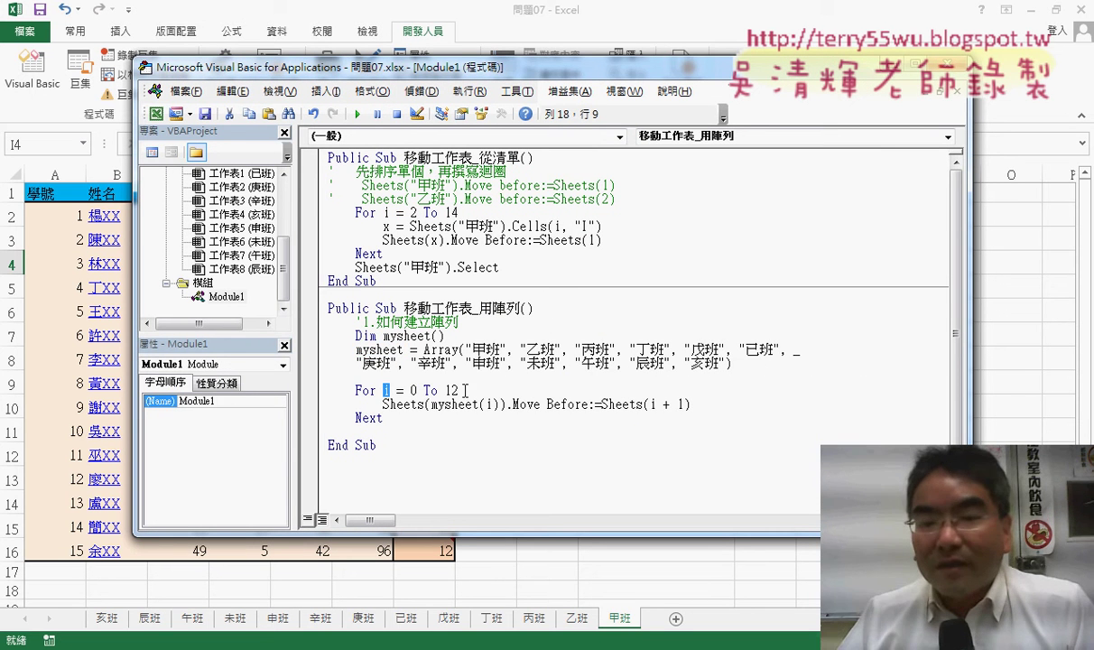
left_click_drag(466, 350, 502, 349)
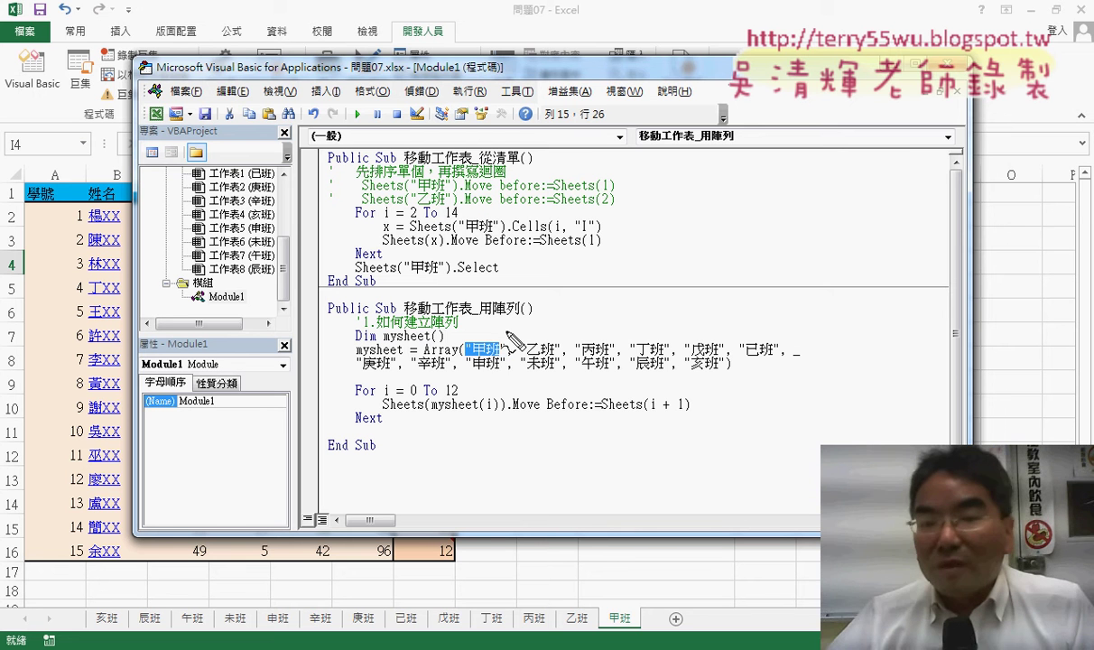
left_click_drag(483, 316, 477, 318)
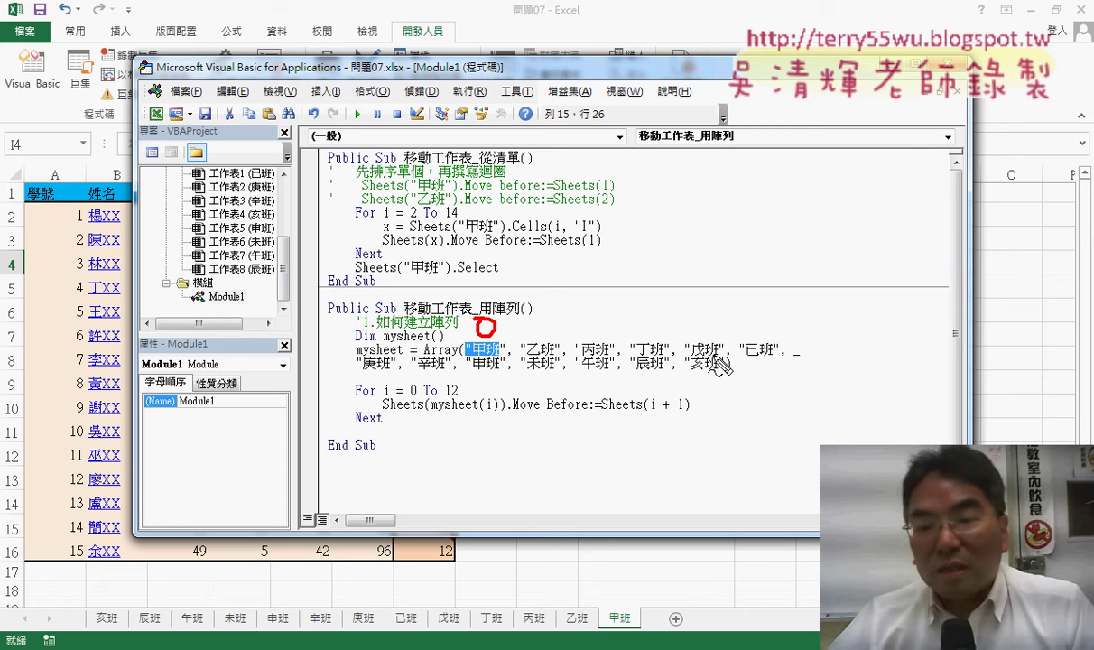
mouse_move(703, 366)
left_mouse_down()
mouse_move(700, 381)
mouse_move(726, 380)
left_mouse_up()
left_click_drag(467, 359, 510, 359)
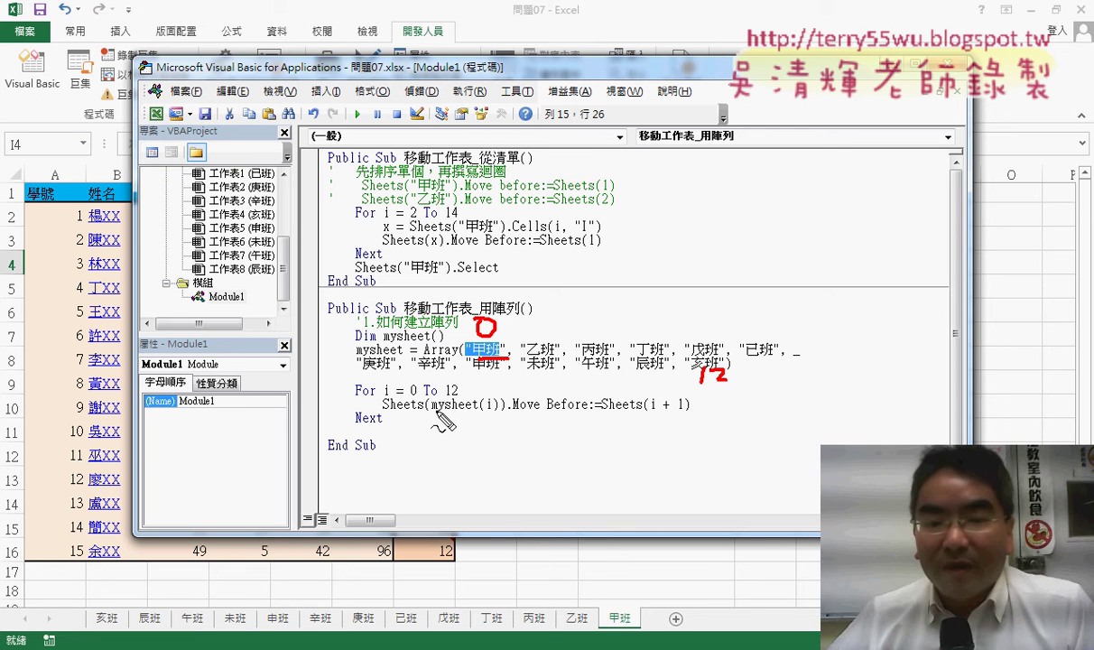
left_click_drag(433, 412, 502, 411)
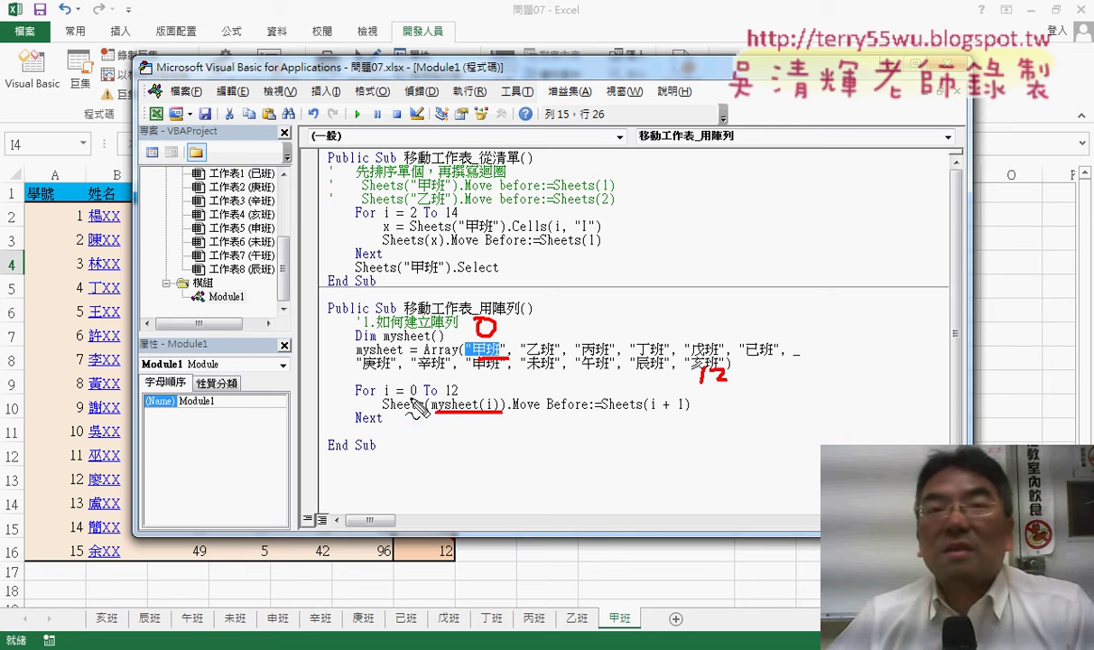
mouse_move(410, 397)
left_mouse_down()
mouse_move(496, 411)
mouse_move(484, 397)
left_mouse_up()
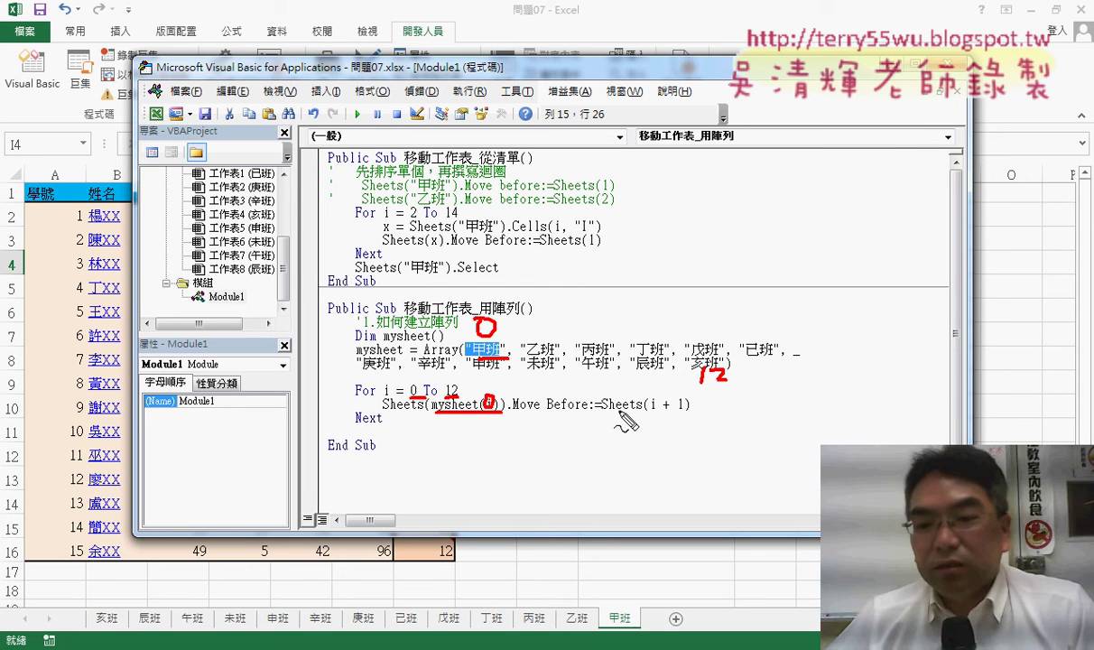
left_click_drag(648, 414, 683, 413)
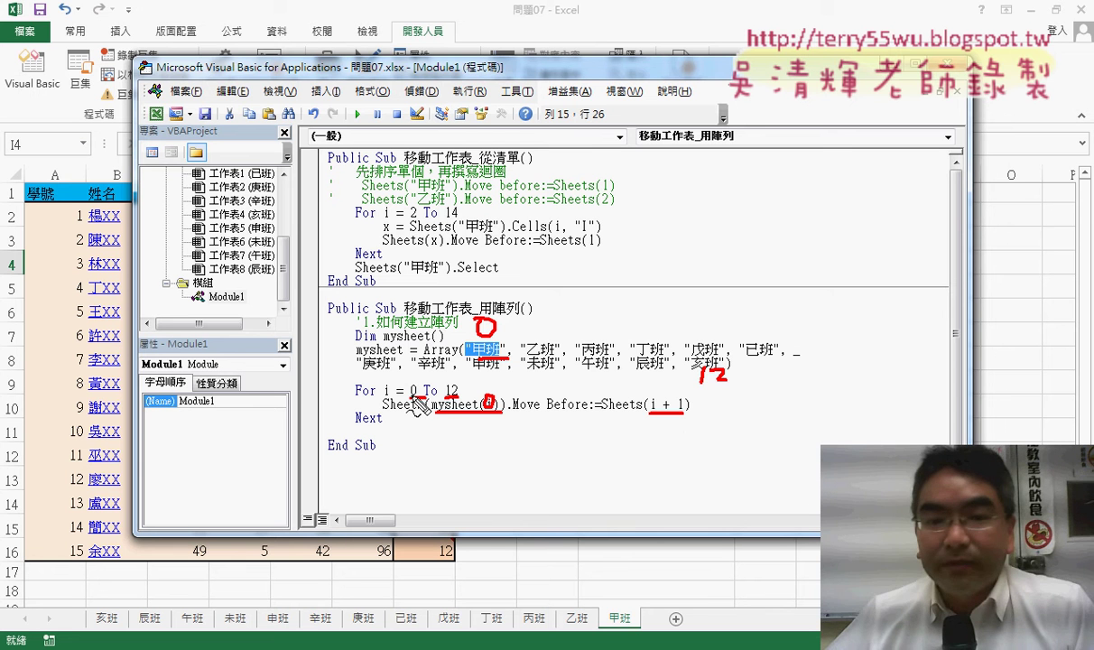
left_click_drag(407, 218, 418, 216)
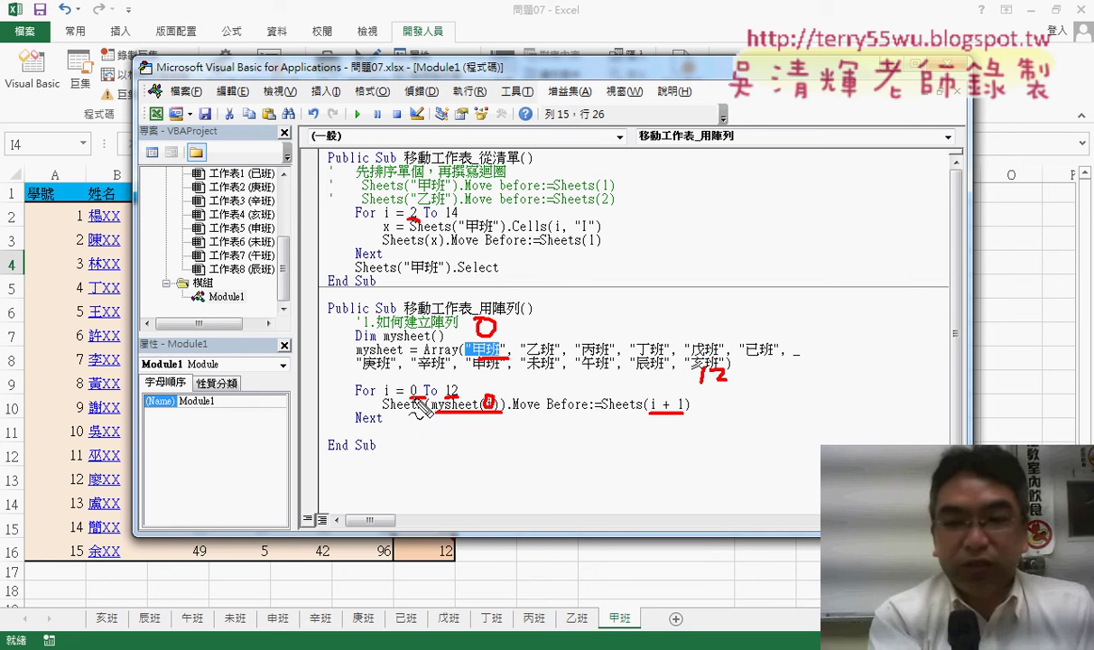
key("Escape")
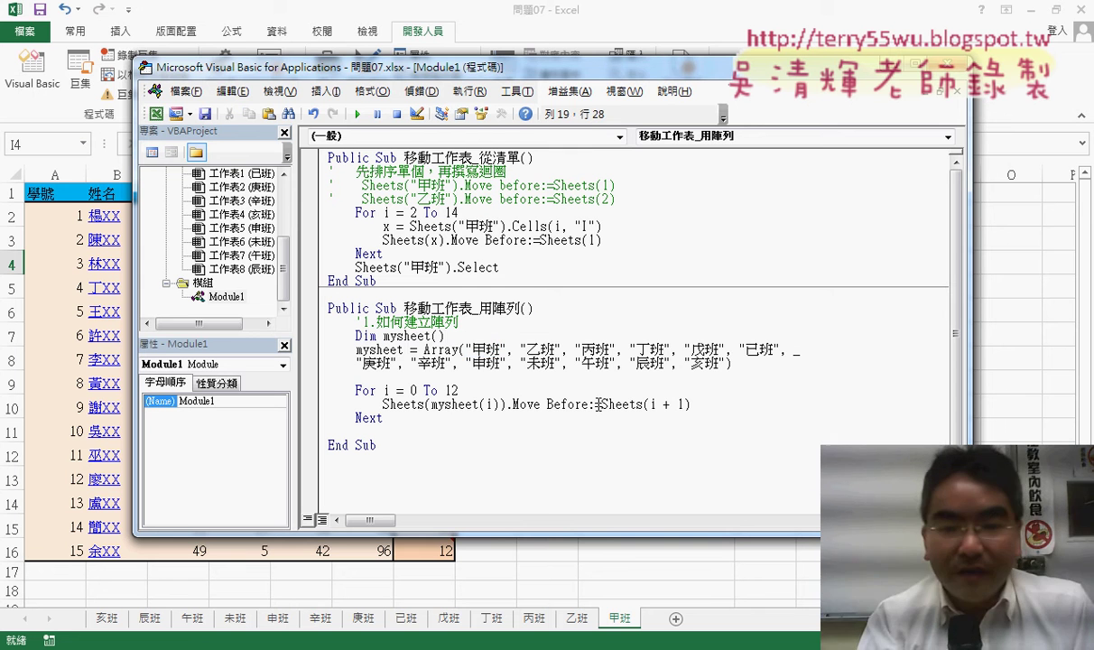
Step: Step into the 移動工作表_用陣列 macro to its Move line and select the mysheet variable
key("F8")
key("F8")
key("F8")
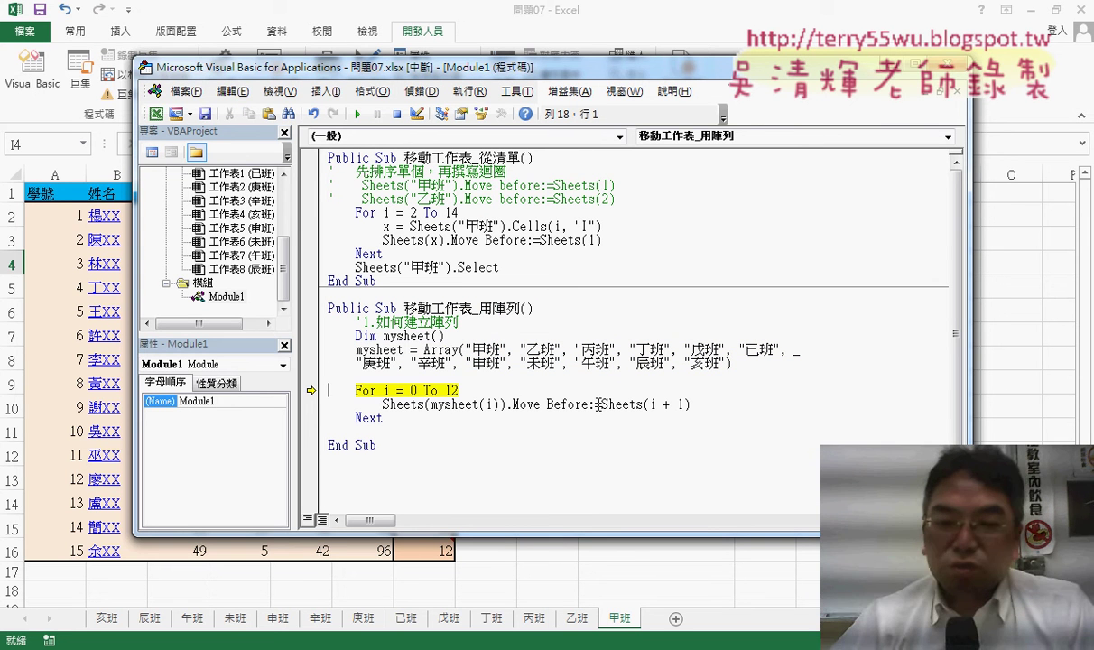
key("F8")
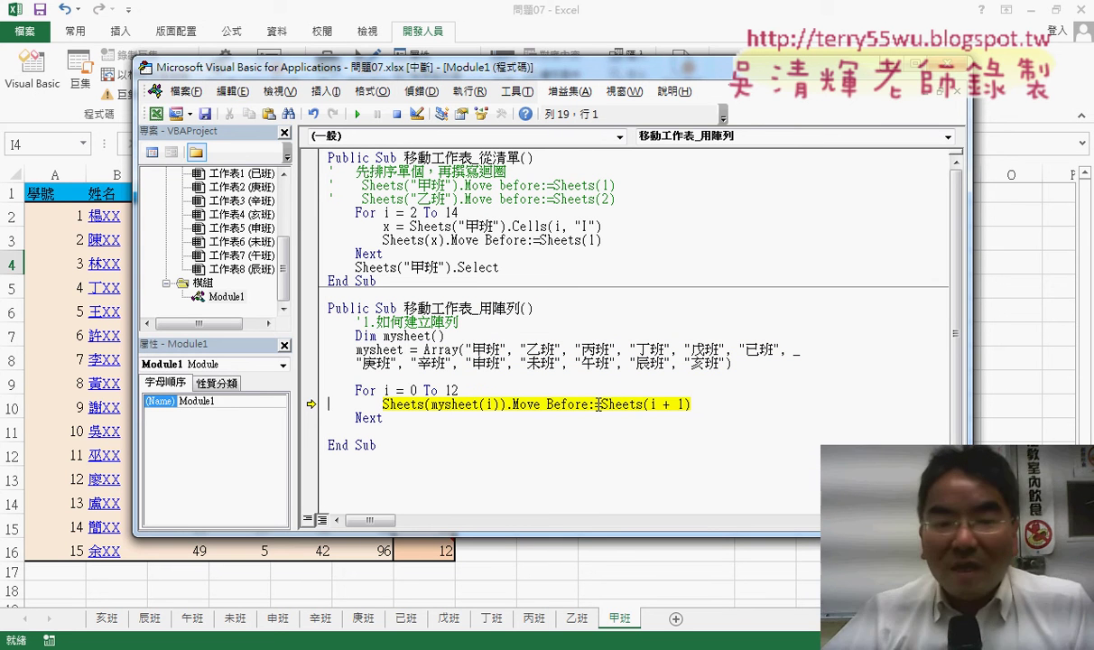
left_click_drag(403, 350, 356, 349)
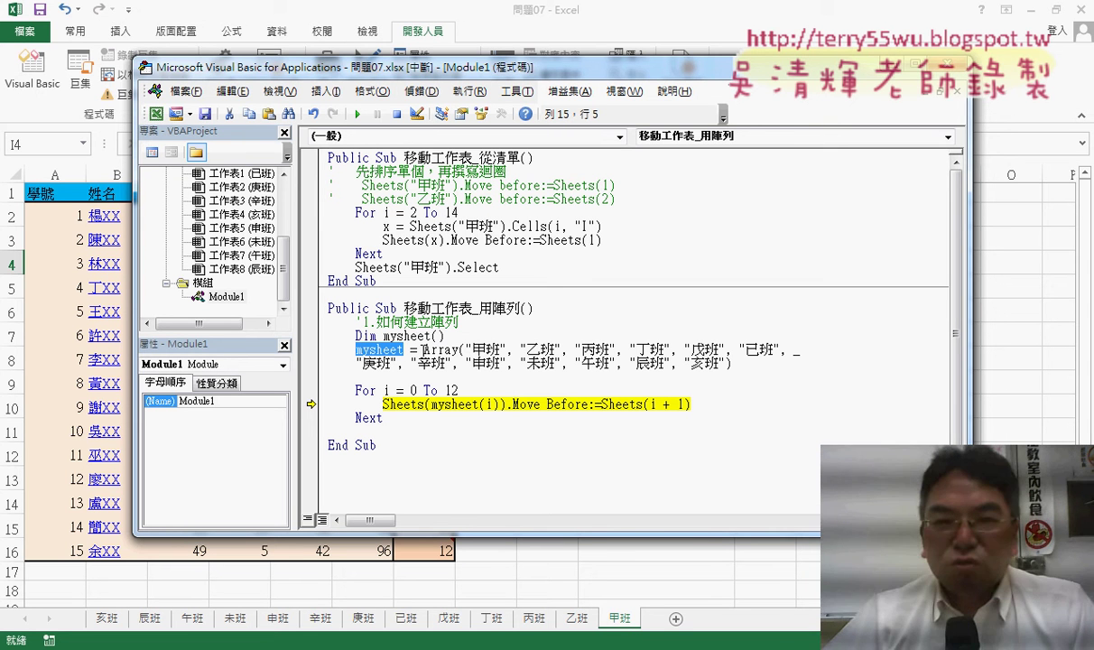
left_click_drag(524, 71, 582, 34)
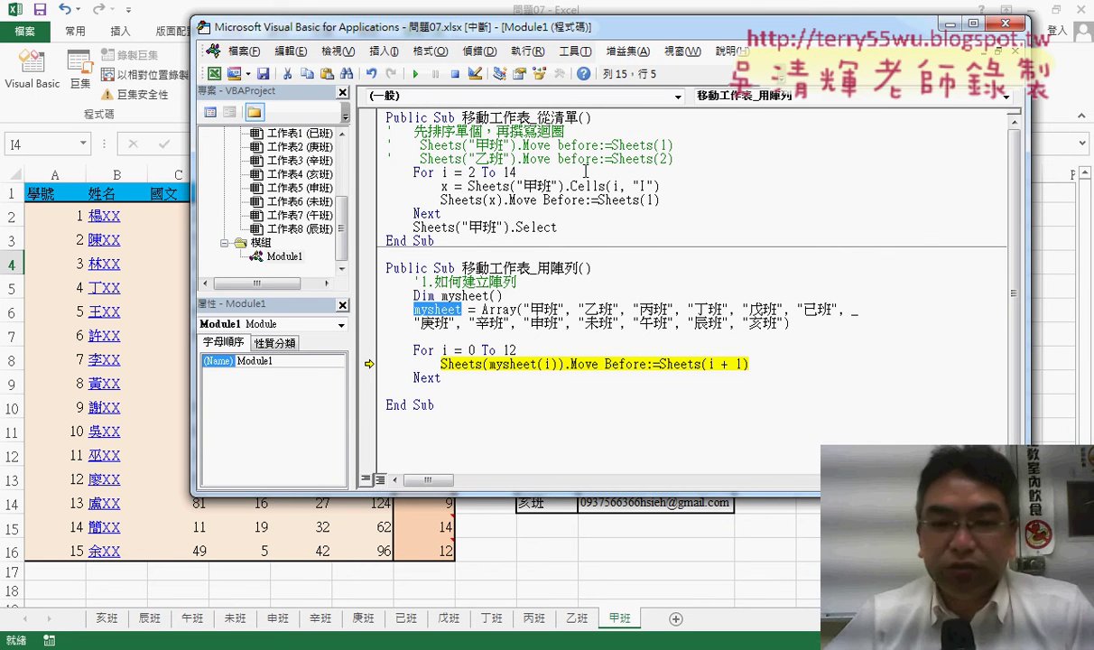
Step: Add a watch on mysheet, expand it to list the array's class names, then close the Watch window
right_click(443, 311)
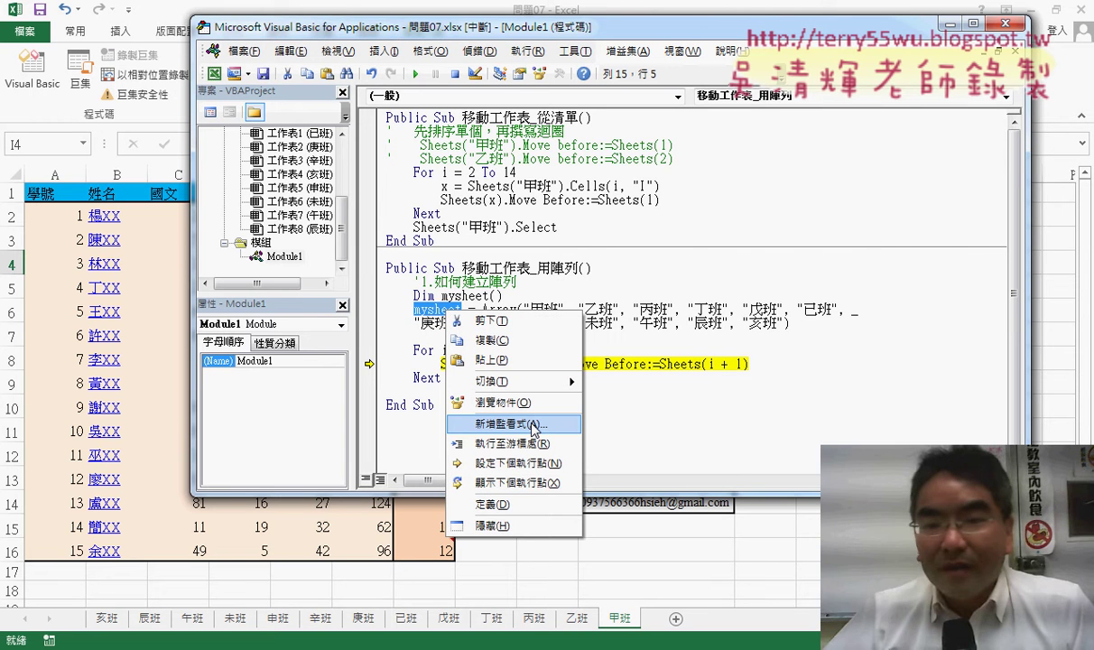
left_click(531, 426)
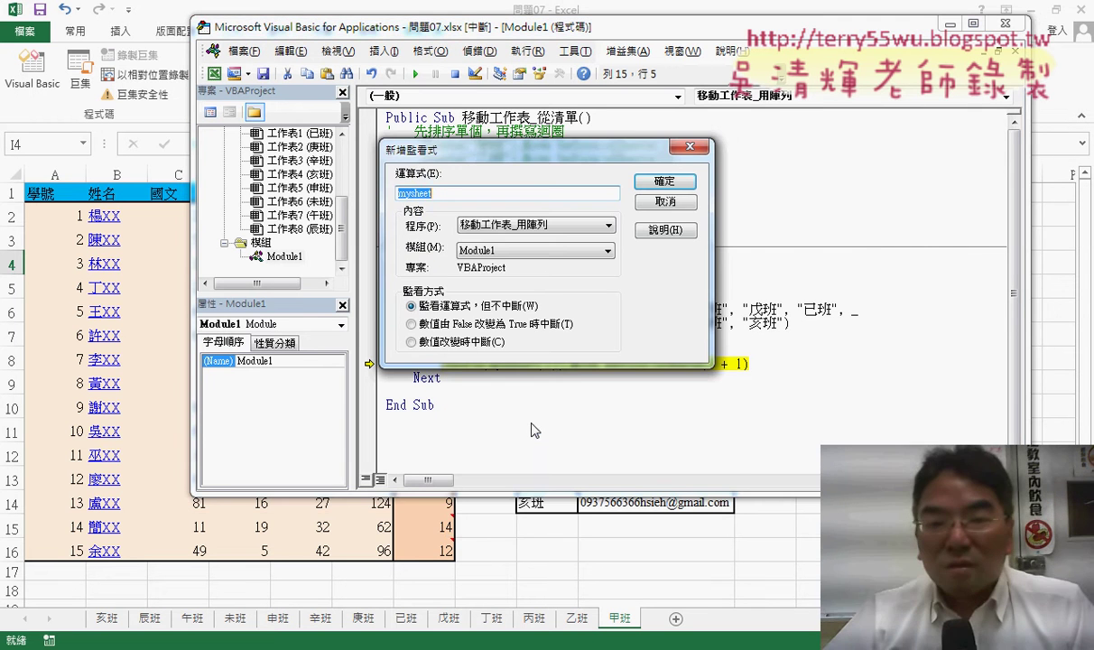
left_click(683, 182)
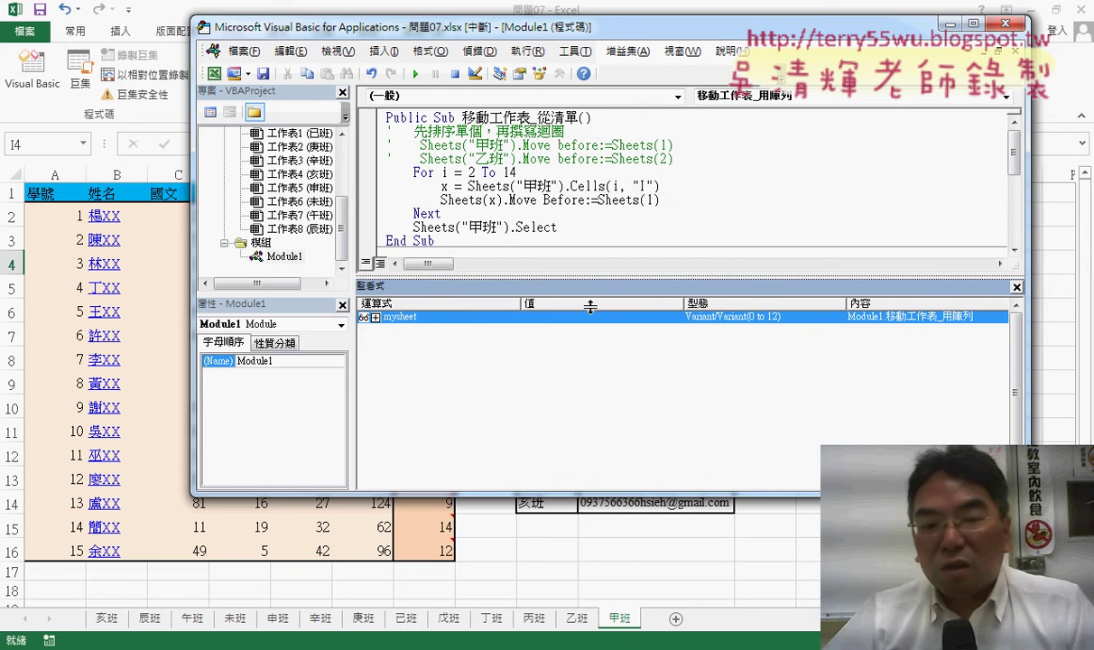
left_click_drag(590, 308, 589, 338)
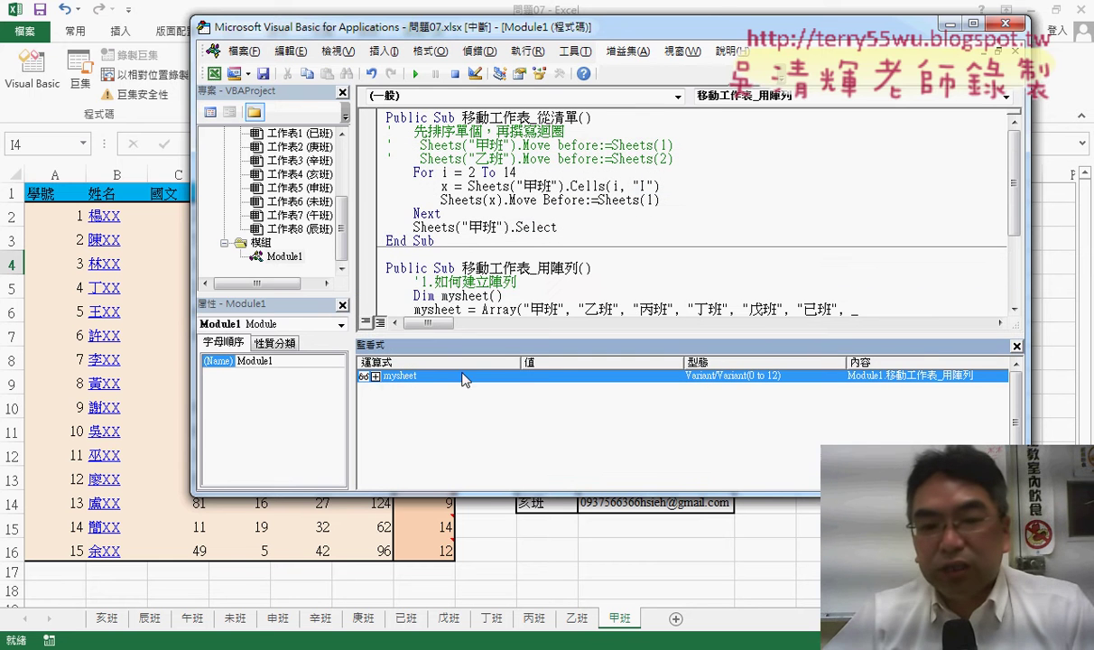
left_click(376, 377)
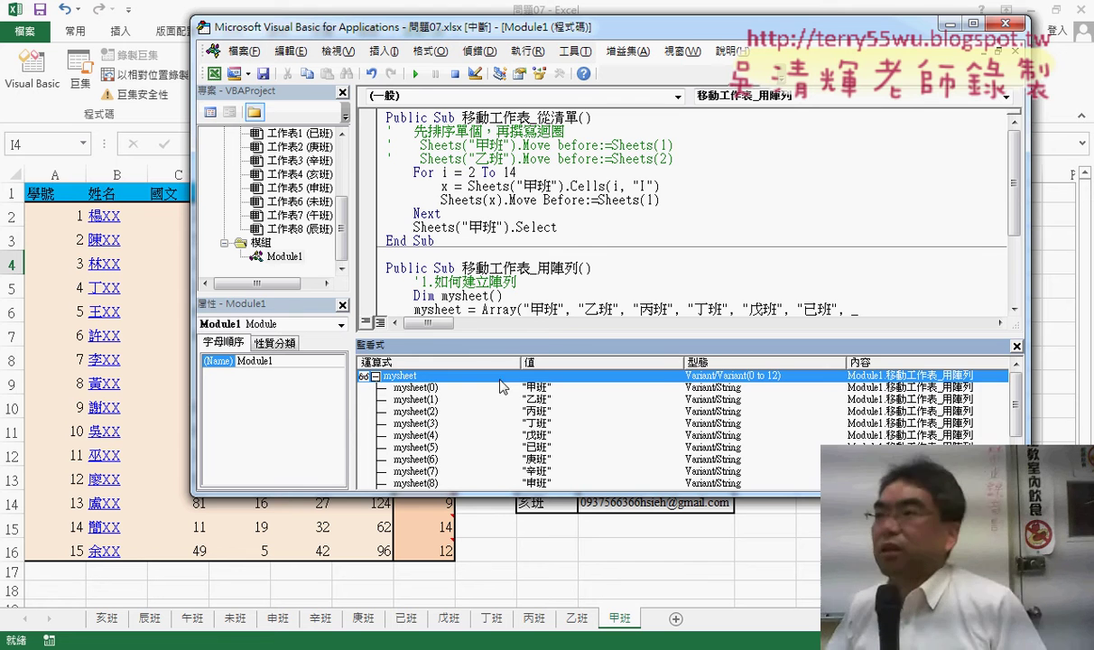
left_click(435, 389)
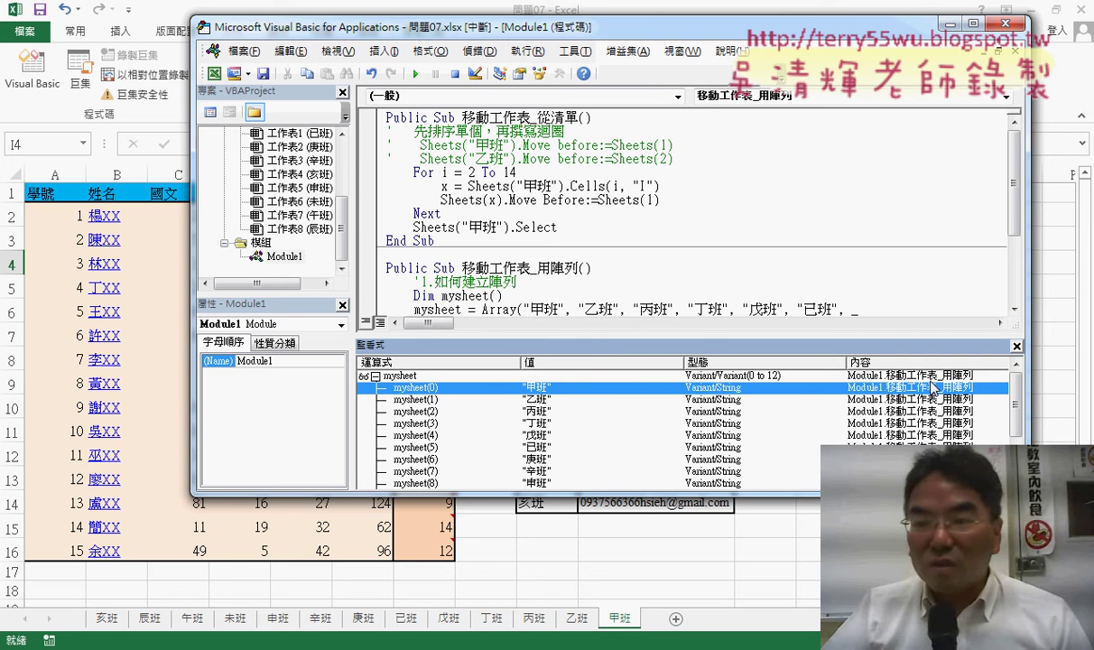
left_click(1016, 347)
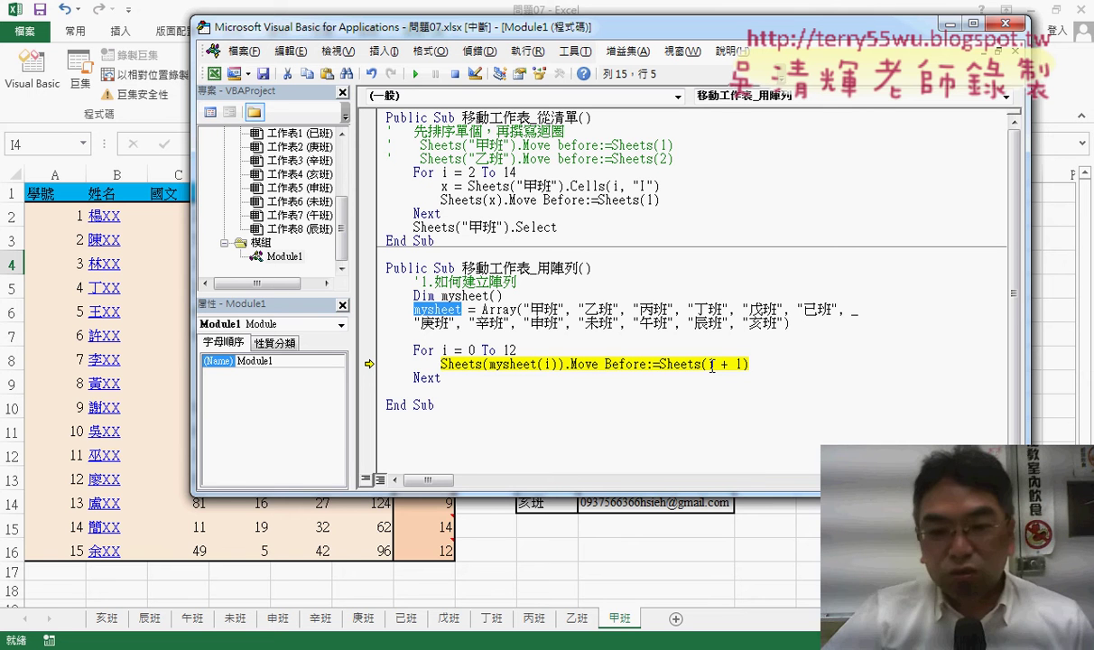
Step: Step the loop so 甲班, 乙班 and 丙班 take the first three tabs, then Continue to finish
mouse_move(515, 364)
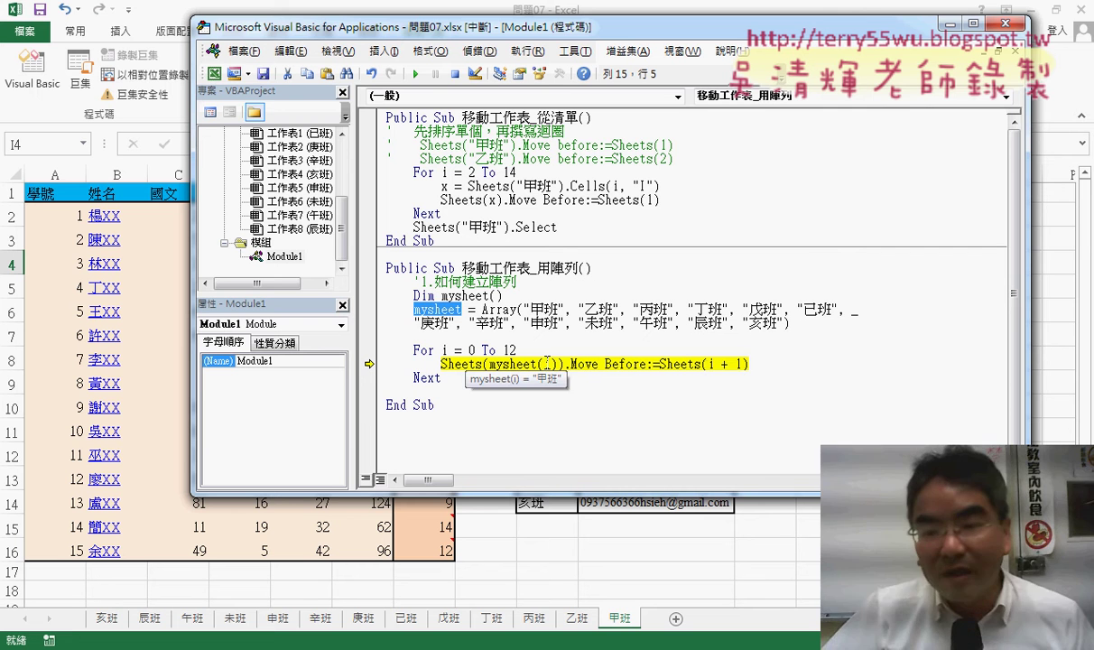
left_click_drag(709, 364, 741, 364)
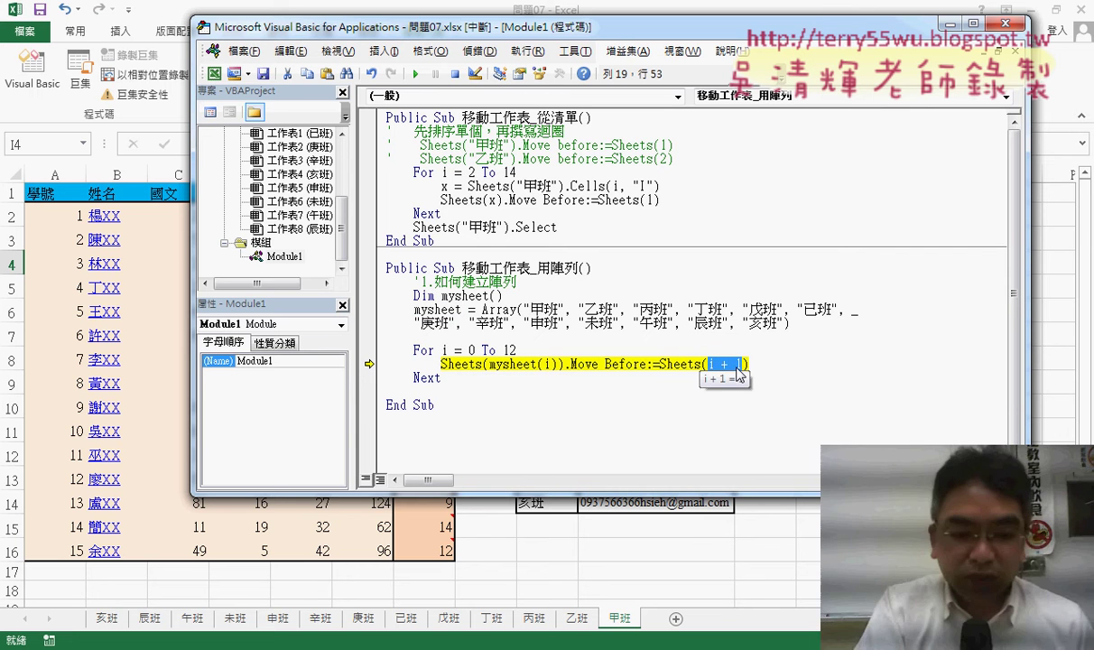
key("F8")
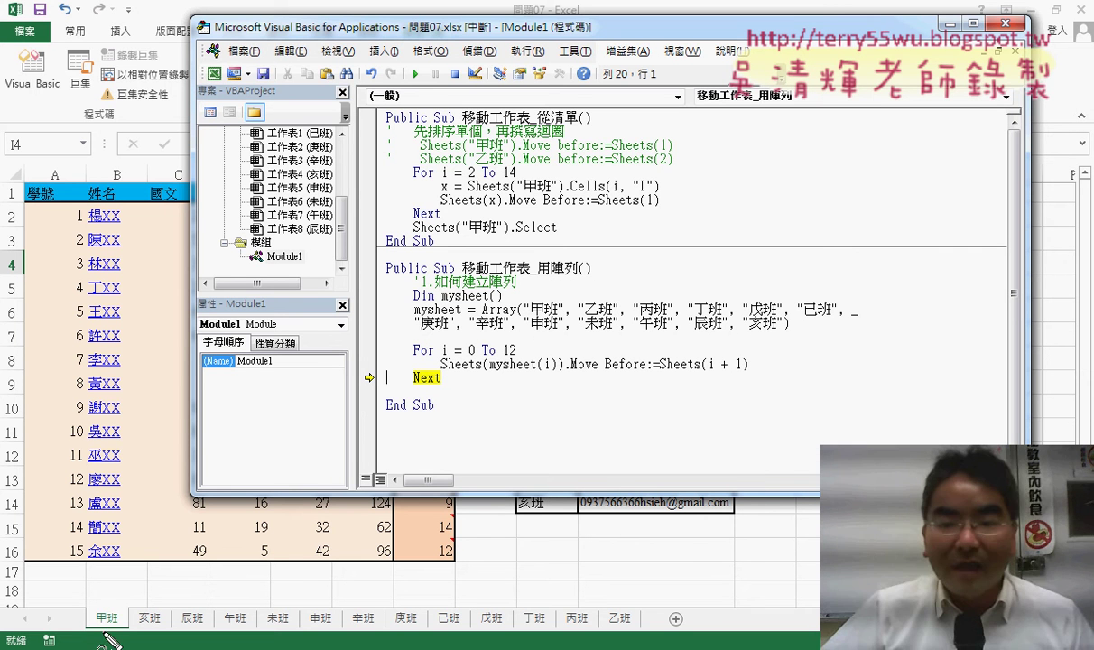
left_click_drag(122, 603, 113, 632)
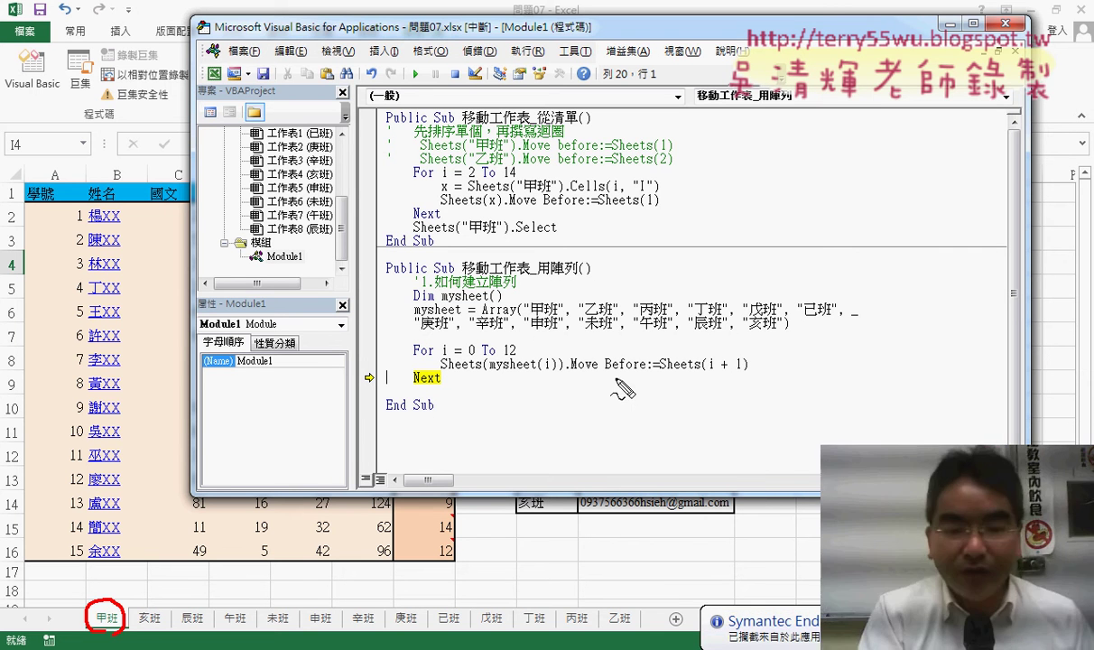
key("F8")
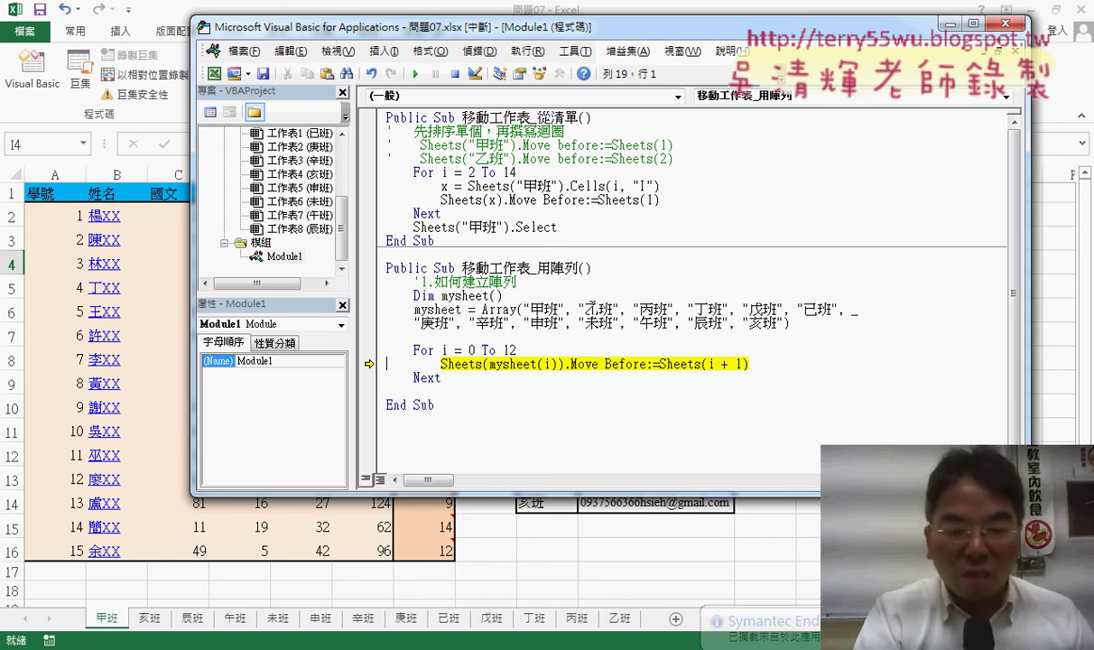
key("F8")
key("F8")
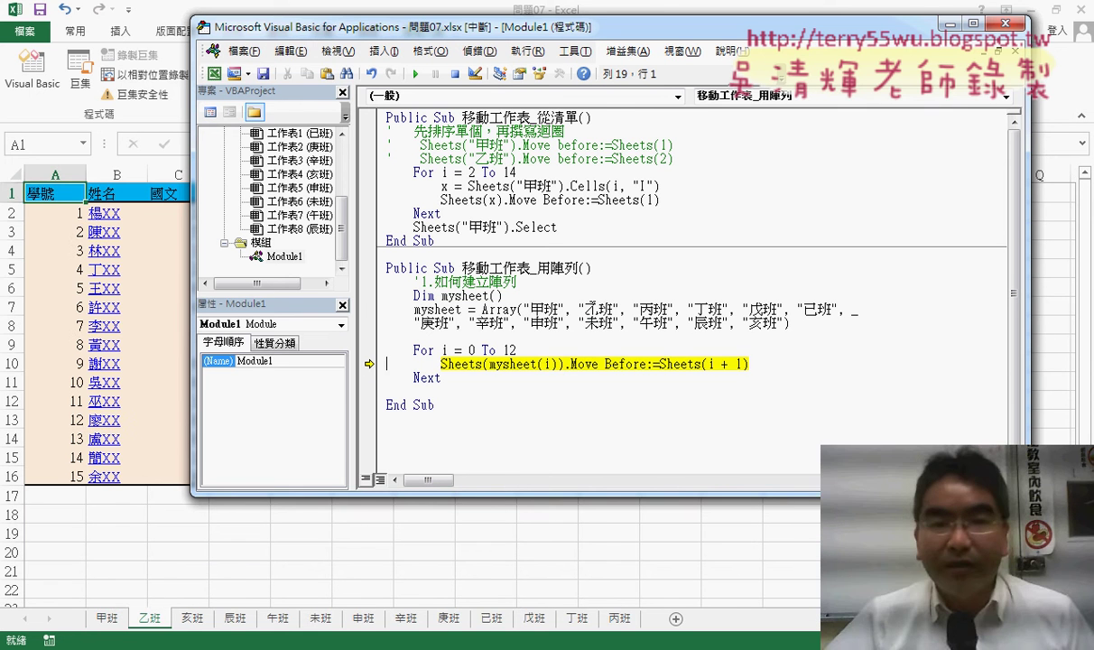
key("F8")
key("F8")
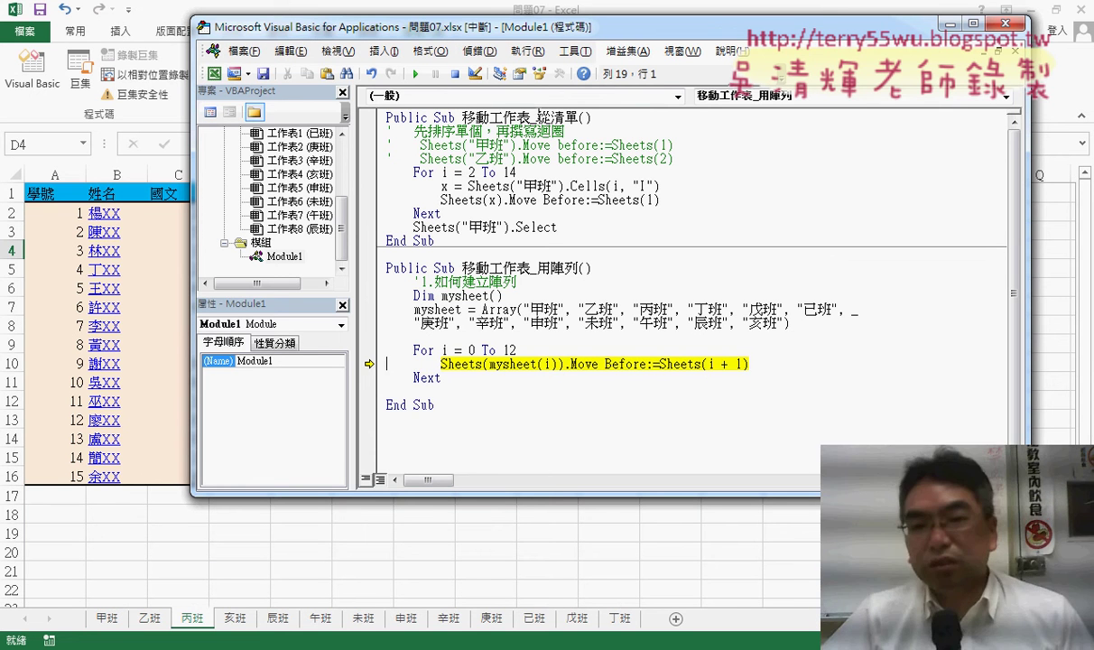
left_click(415, 73)
Step: Review the 陣列 and list-based macros in the code notes, then return to the Excel workbook
left_click_drag(553, 269, 579, 268)
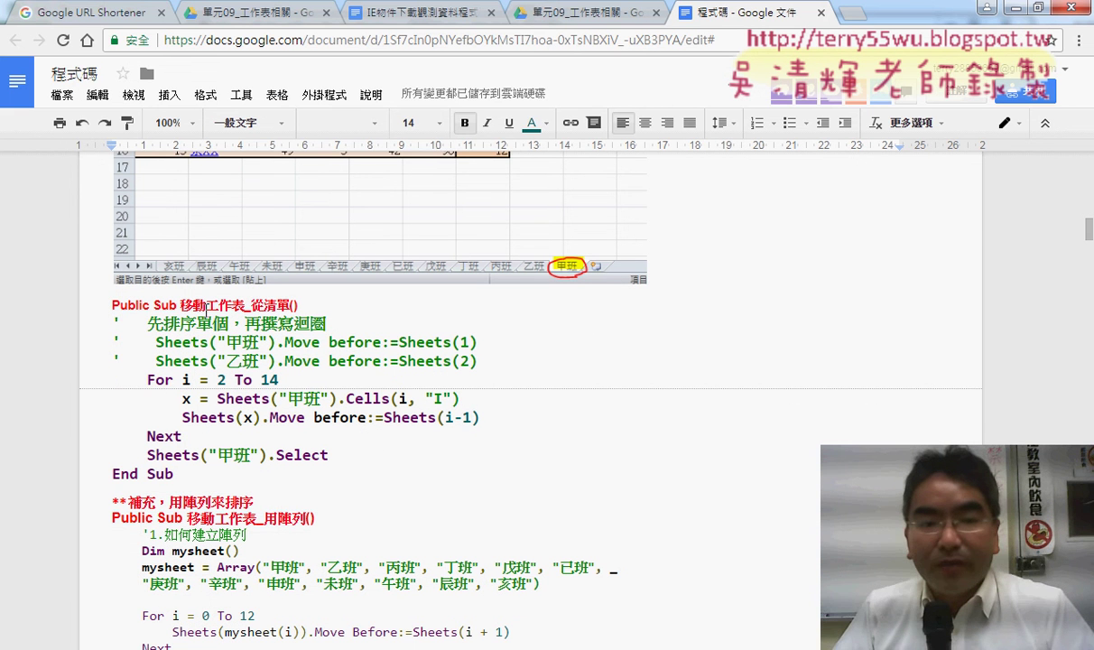
left_click(233, 306)
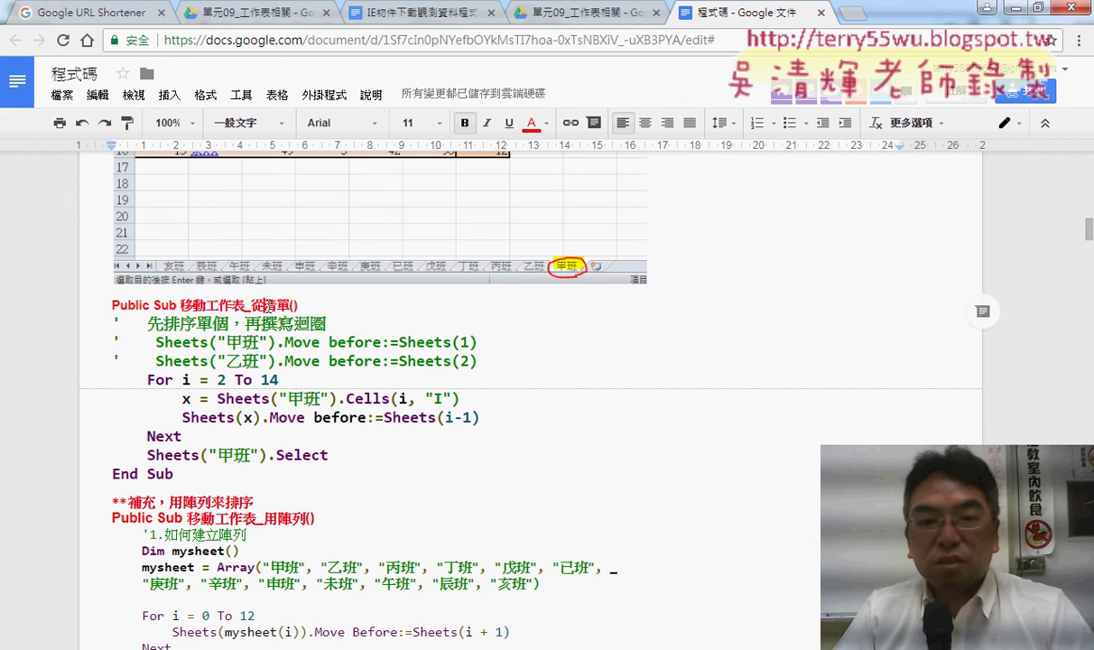
scroll(262, 303, "up", 6)
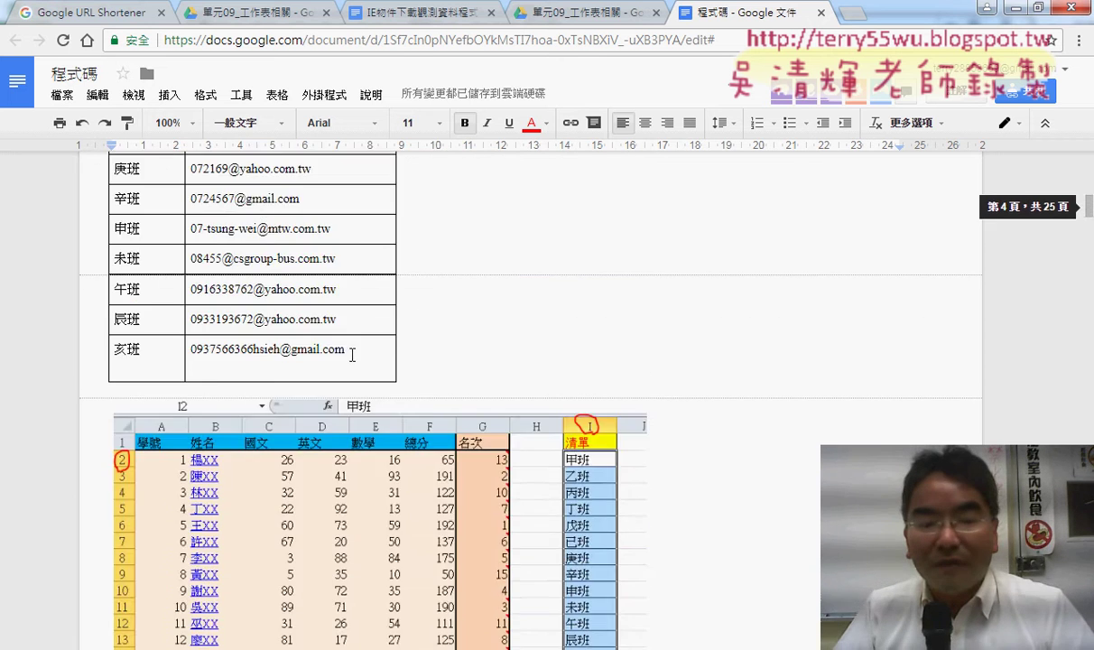
scroll(352, 354, "up", 4)
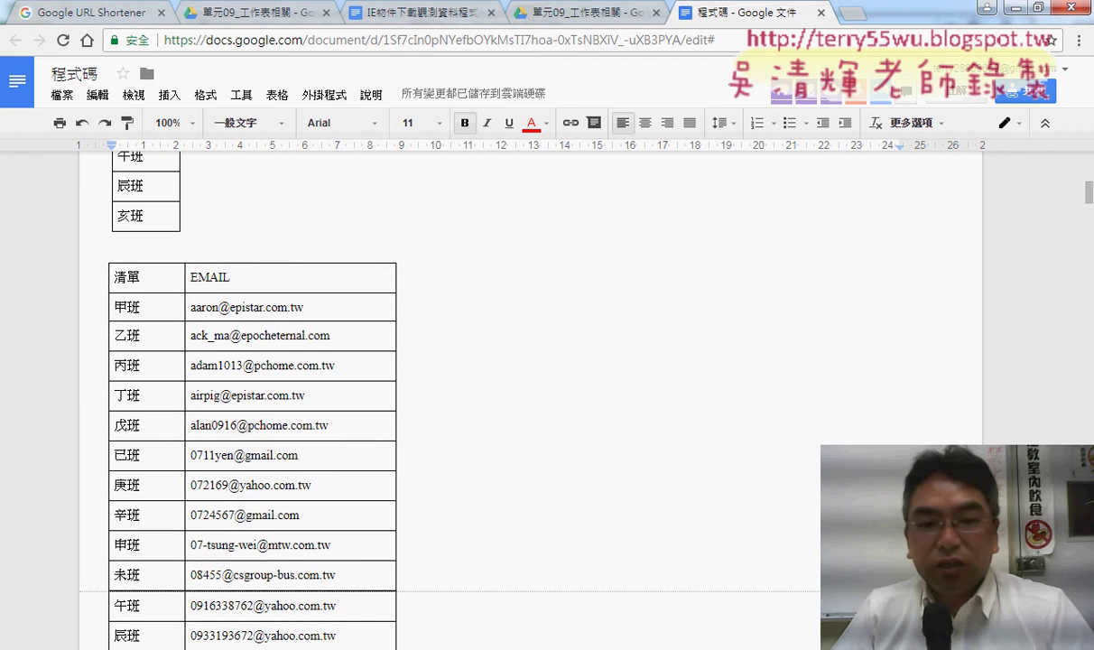
left_click(171, 579)
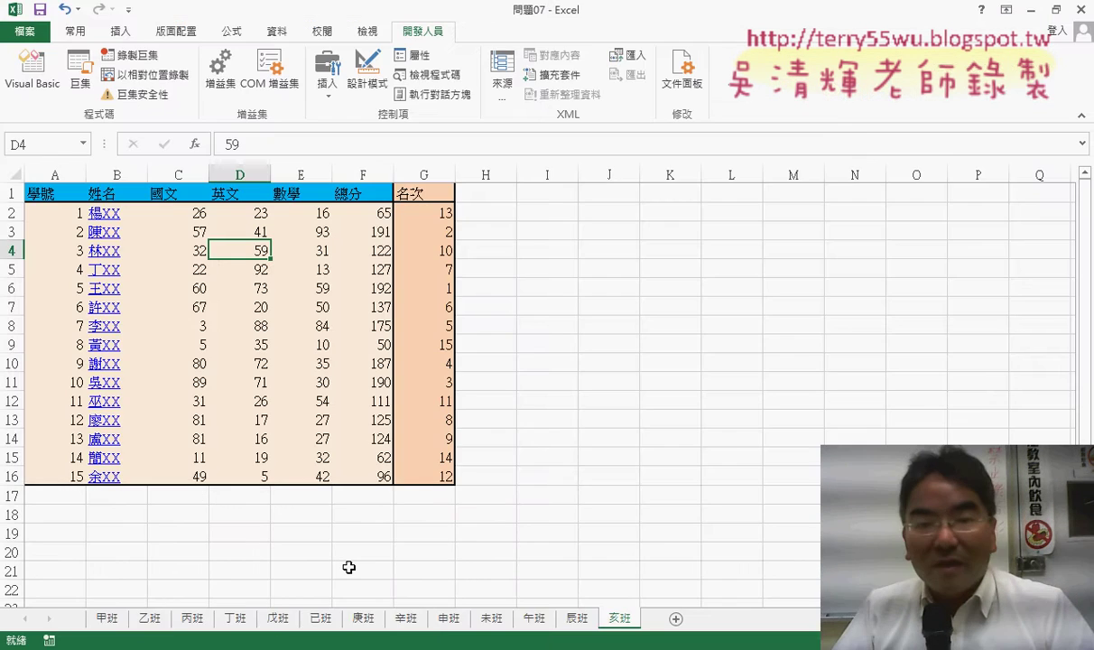
Step: Show the 甲班 sheet and select its 清單 and EMAIL columns I and J
left_click(106, 618)
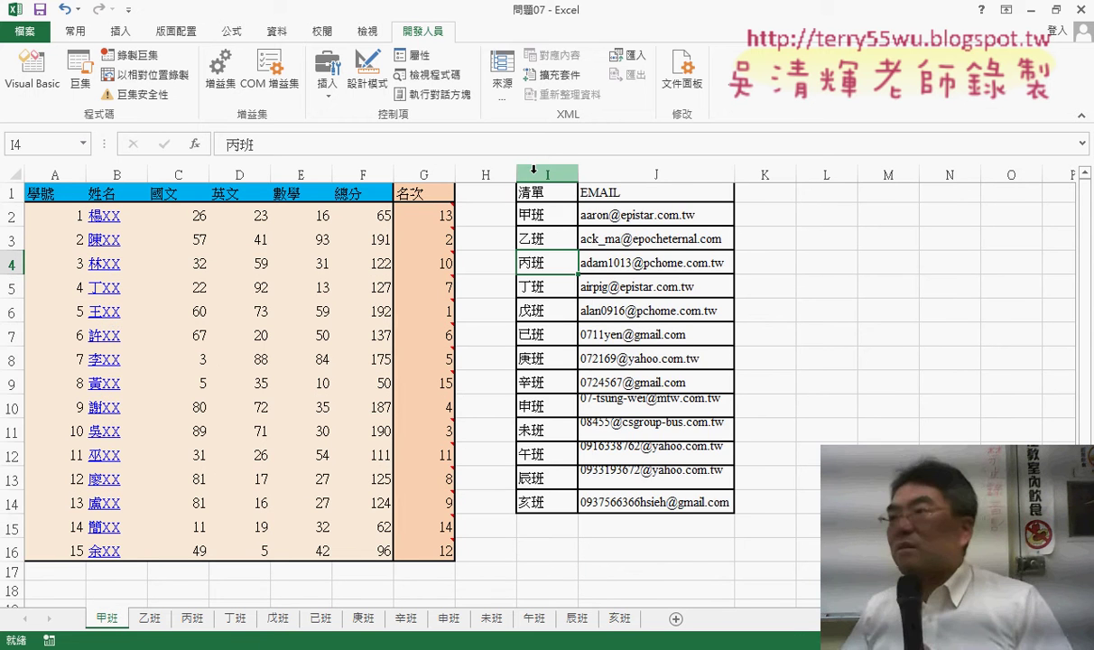
left_click_drag(533, 169, 636, 168)
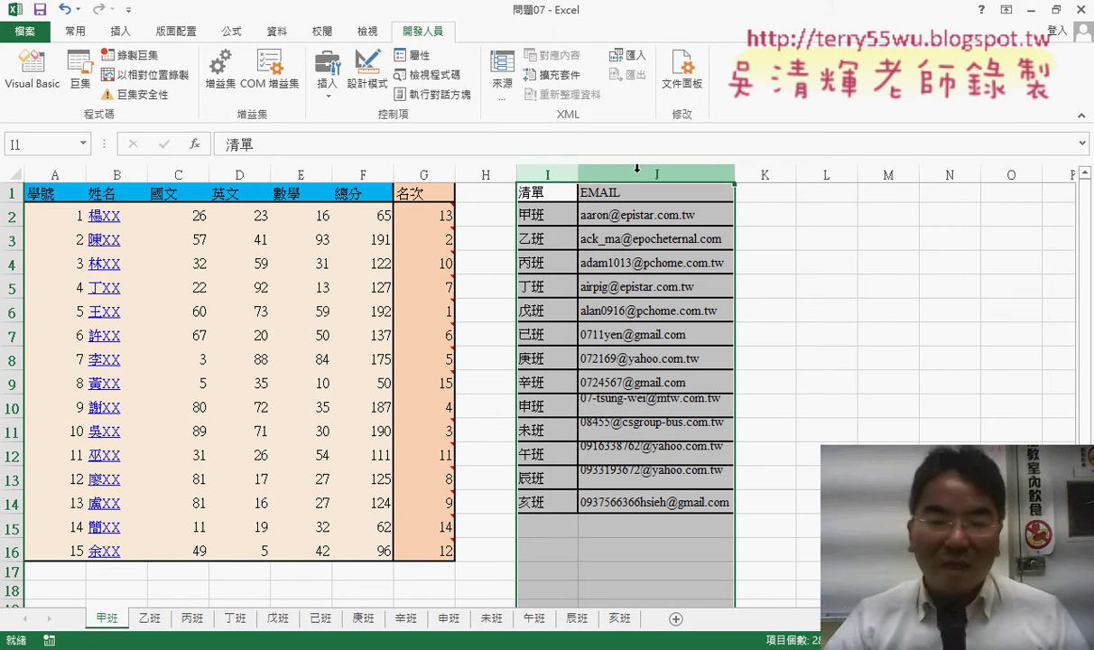